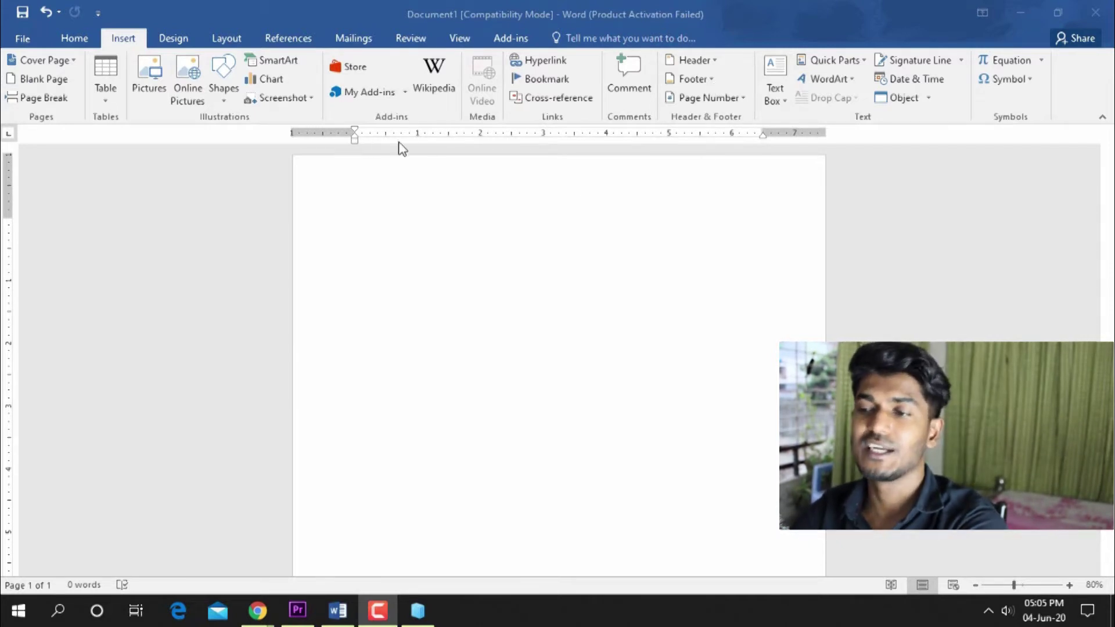
# Step: Bring the empty compatibility-mode Word document into focus
pyautogui.click(704, 61)
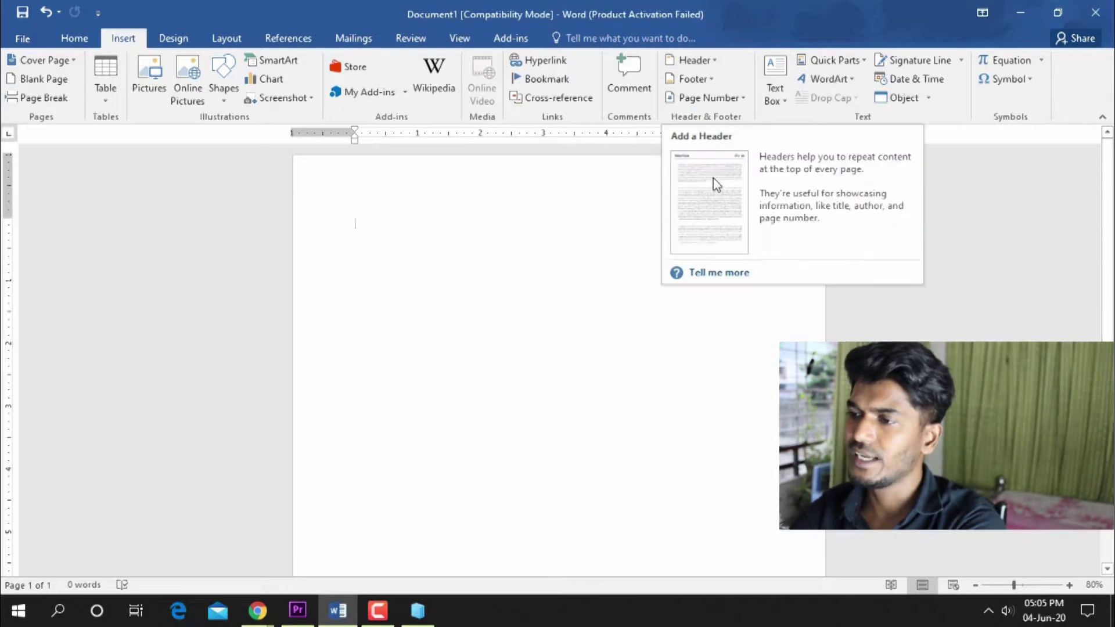
# Step: Insert a Blank header, check the footer area, then browse for a picture to insert
pyautogui.click(694, 61)
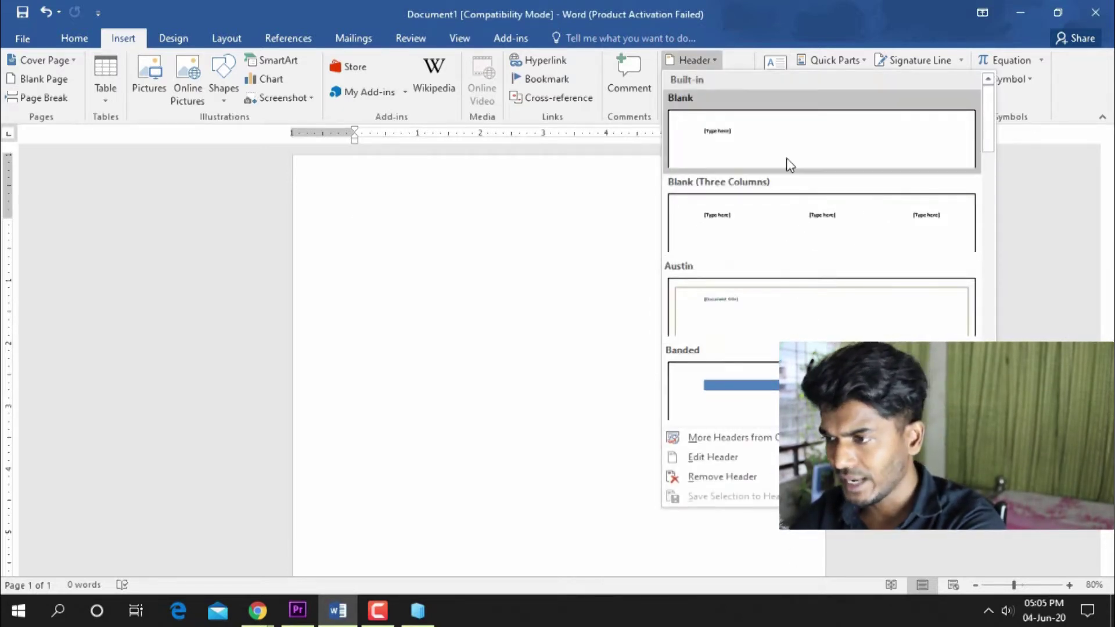
pyautogui.click(713, 457)
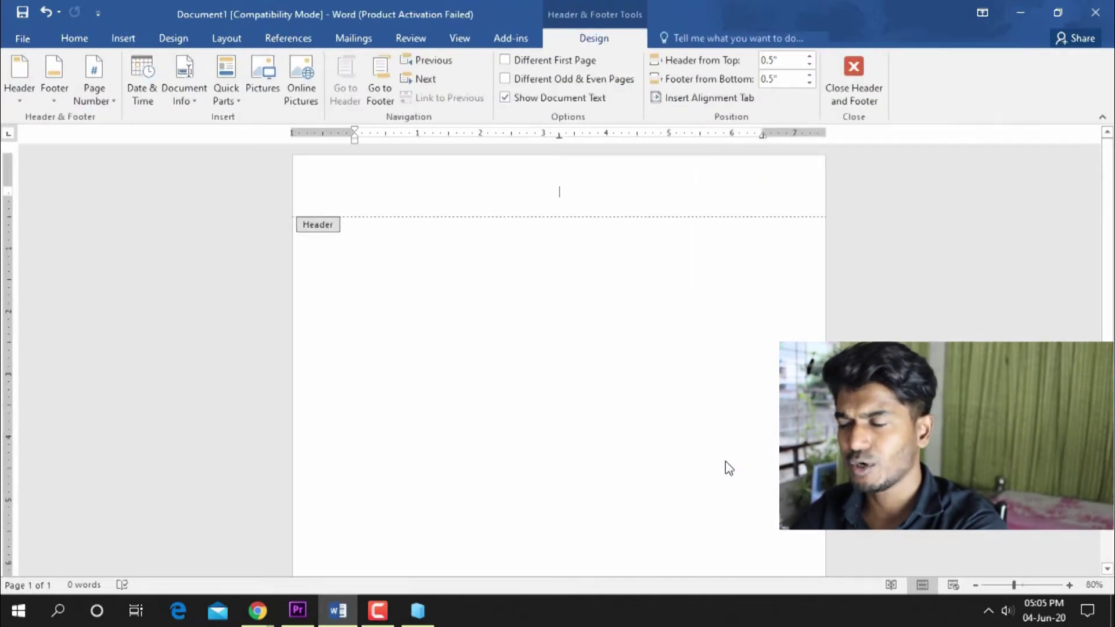
pyautogui.scroll(-1, 729, 468)
pyautogui.scroll(-8, 729, 467)
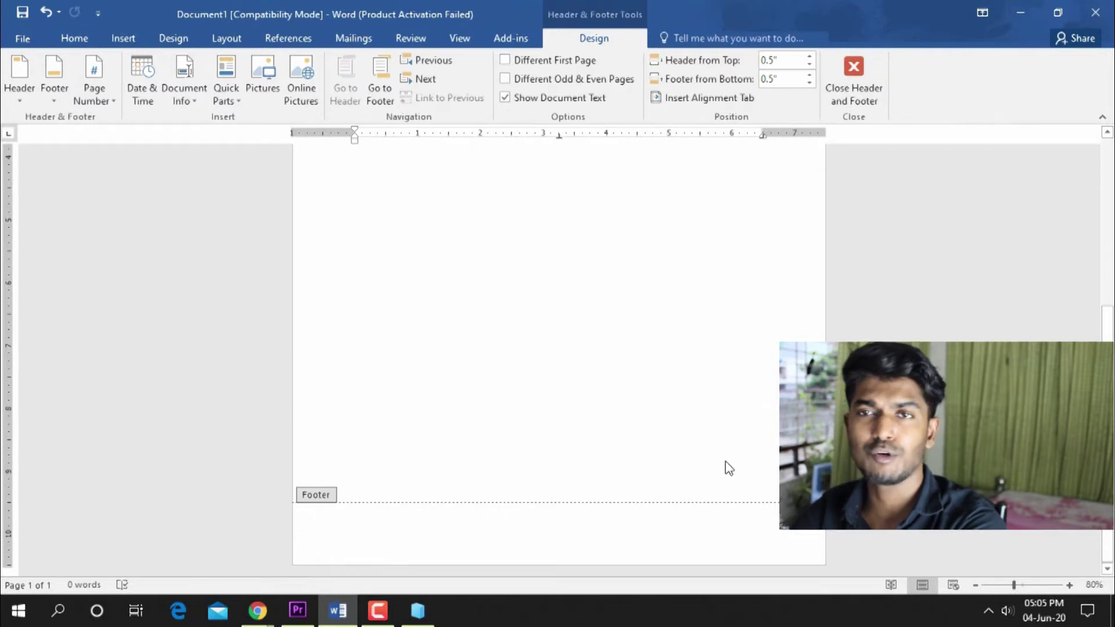
pyautogui.scroll(1, 729, 467)
pyautogui.scroll(6, 728, 468)
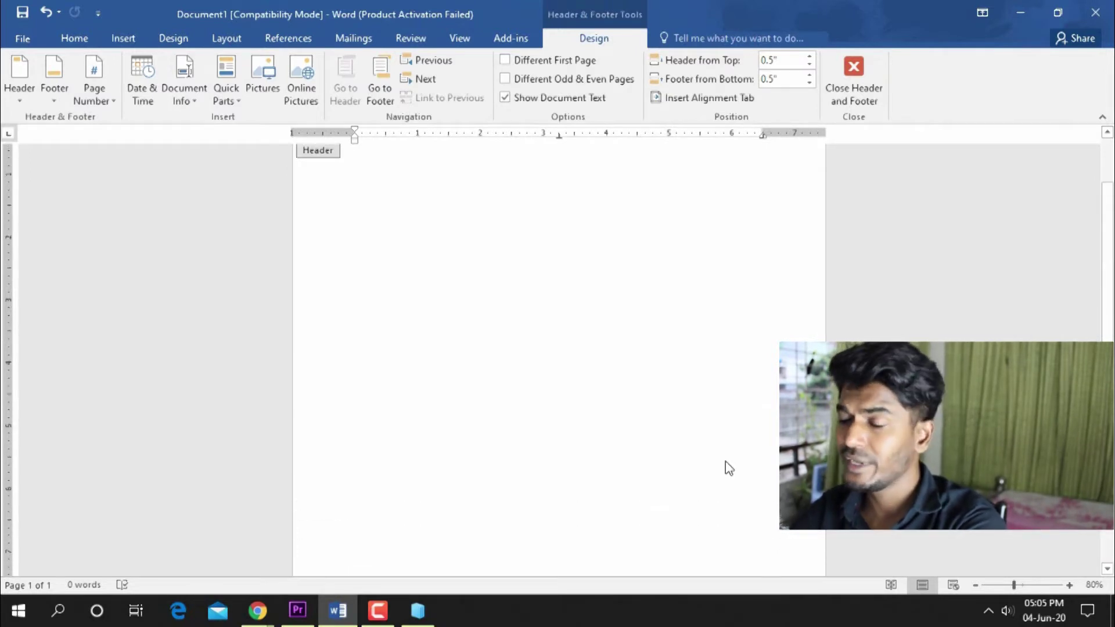
pyautogui.scroll(2, 668, 360)
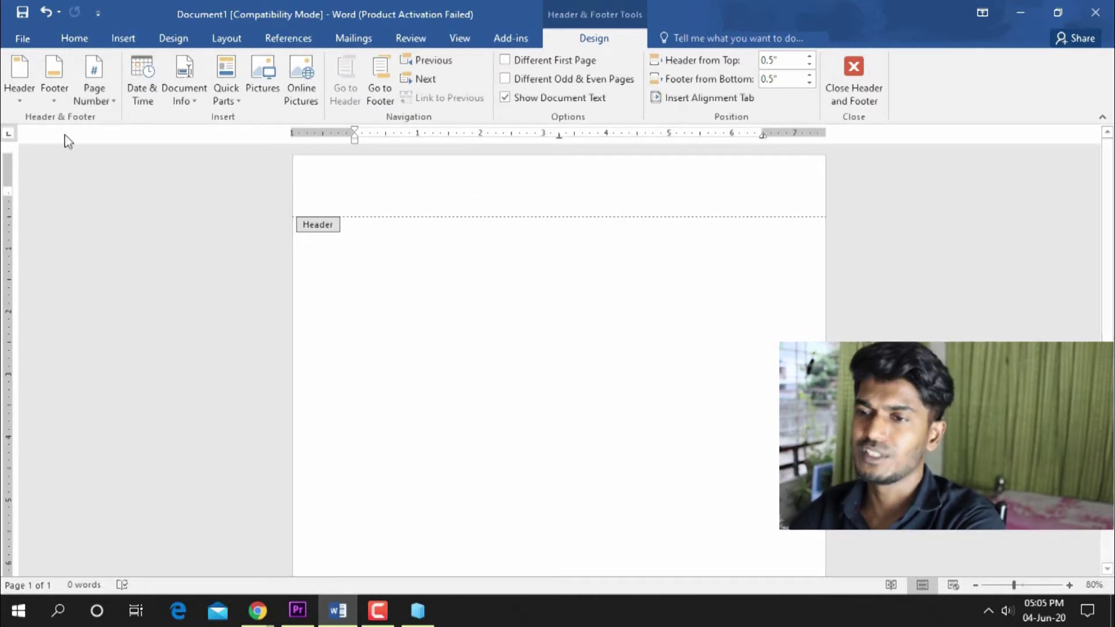
pyautogui.click(122, 38)
pyautogui.click(144, 96)
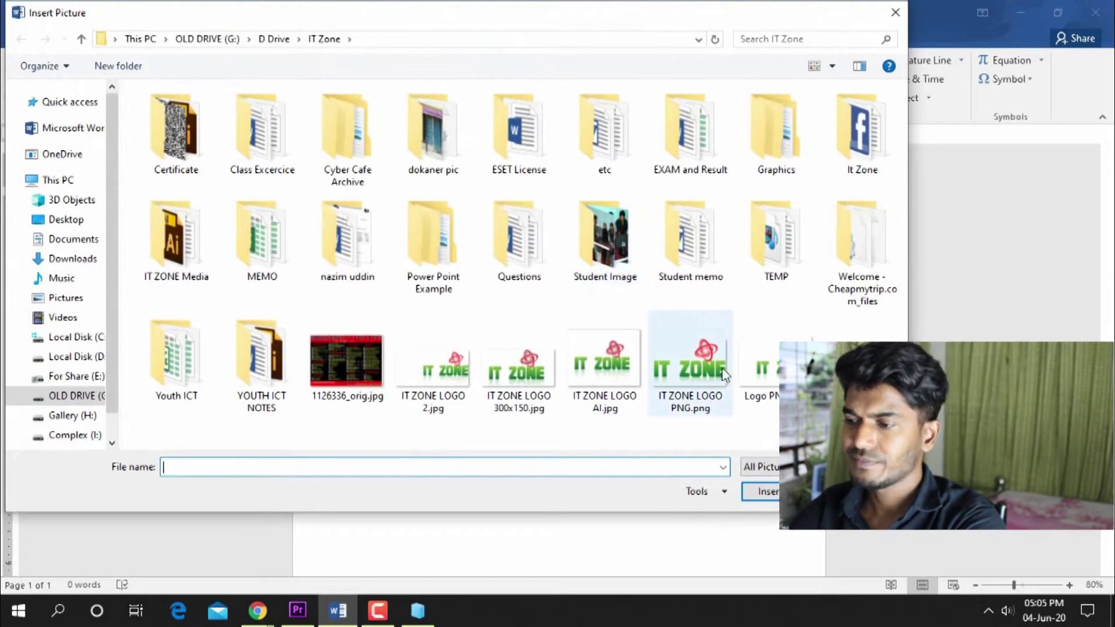
# Step: Insert IT ZONE LOGO PNG.png into the header and shrink it
pyautogui.doubleClick(700, 369)
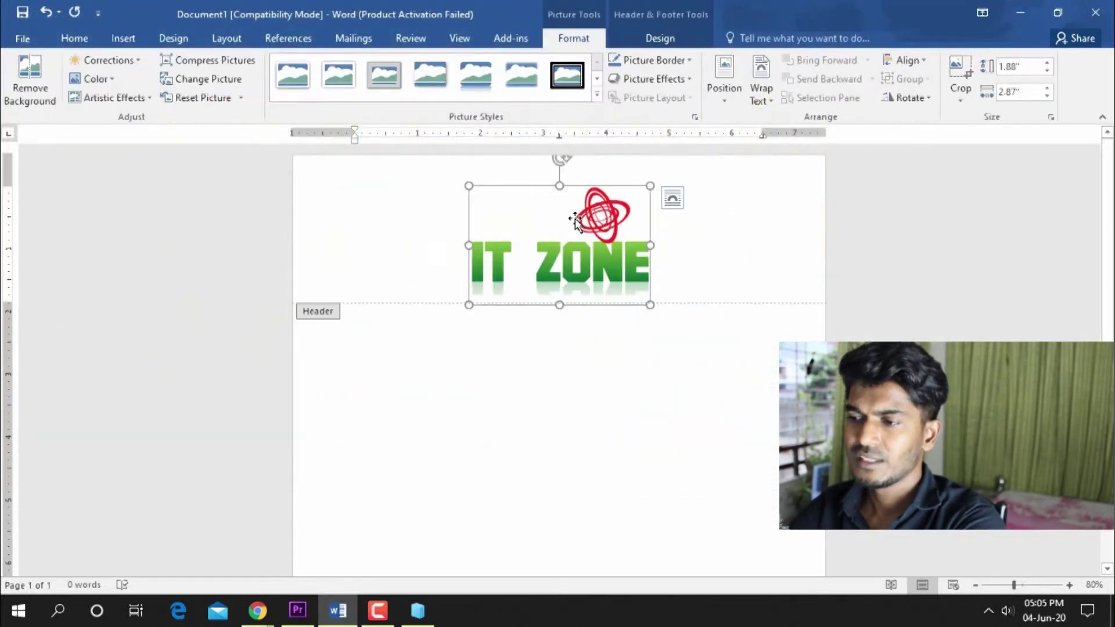
pyautogui.moveTo(650, 305); pyautogui.dragTo(544, 237)
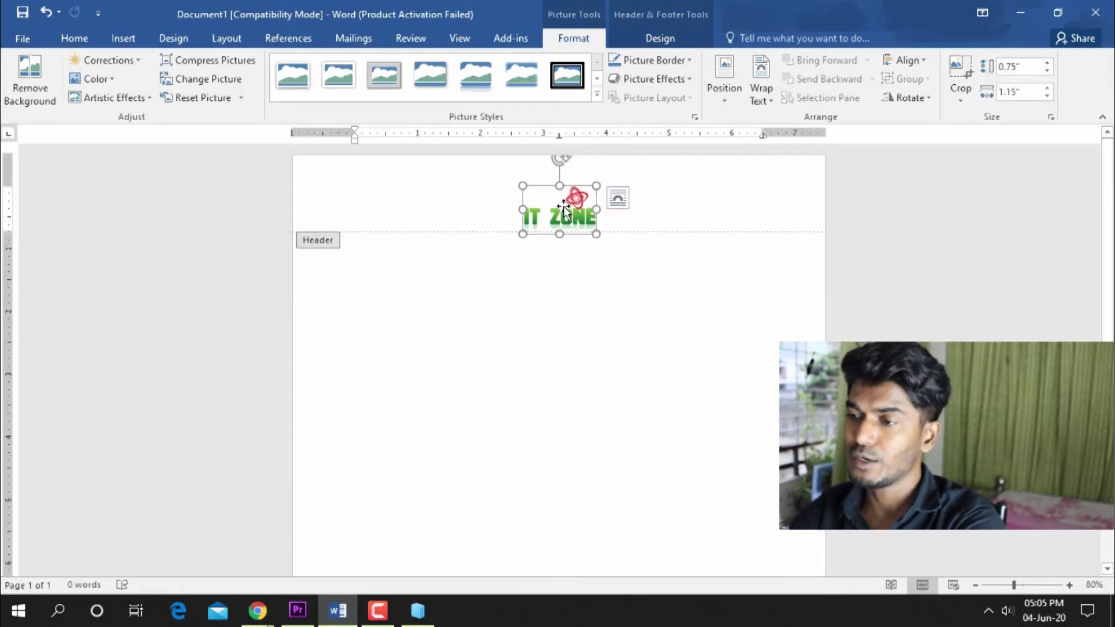
pyautogui.moveTo(503, 215); pyautogui.dragTo(553, 214)
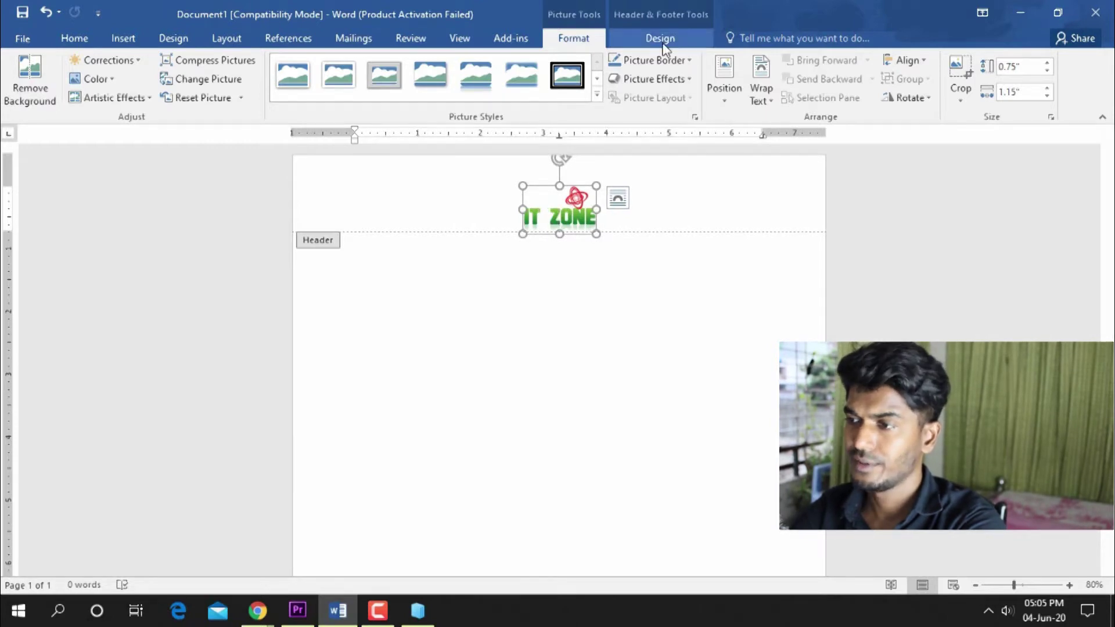
# Step: Set the logo to In Front of Text and position it at the header's top-left
pyautogui.click(761, 93)
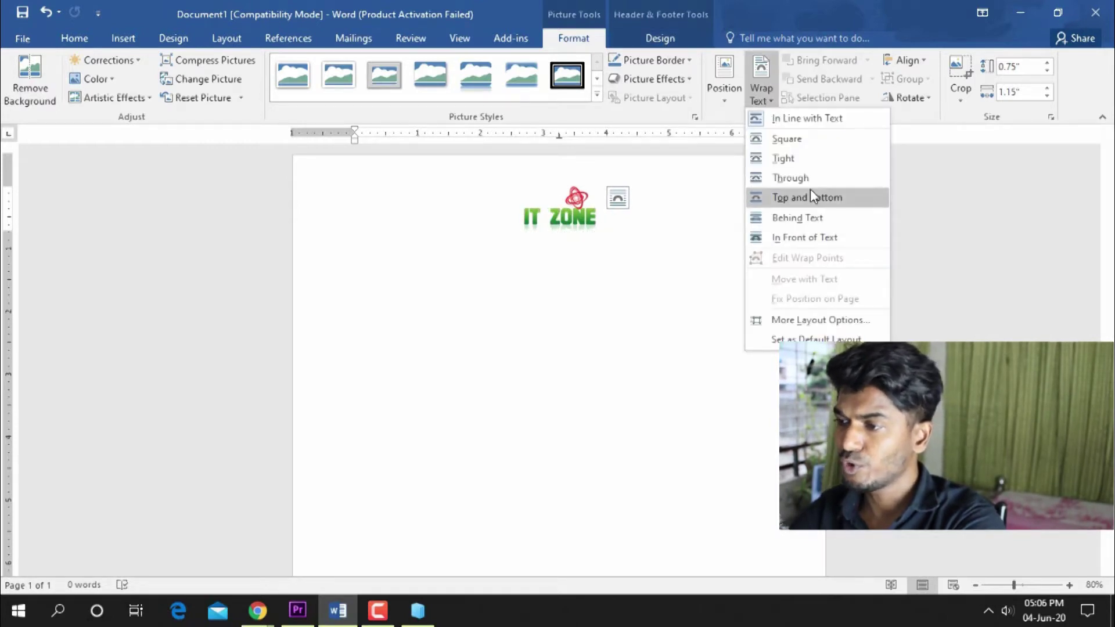
pyautogui.click(812, 237)
pyautogui.moveTo(596, 235); pyautogui.dragTo(639, 263)
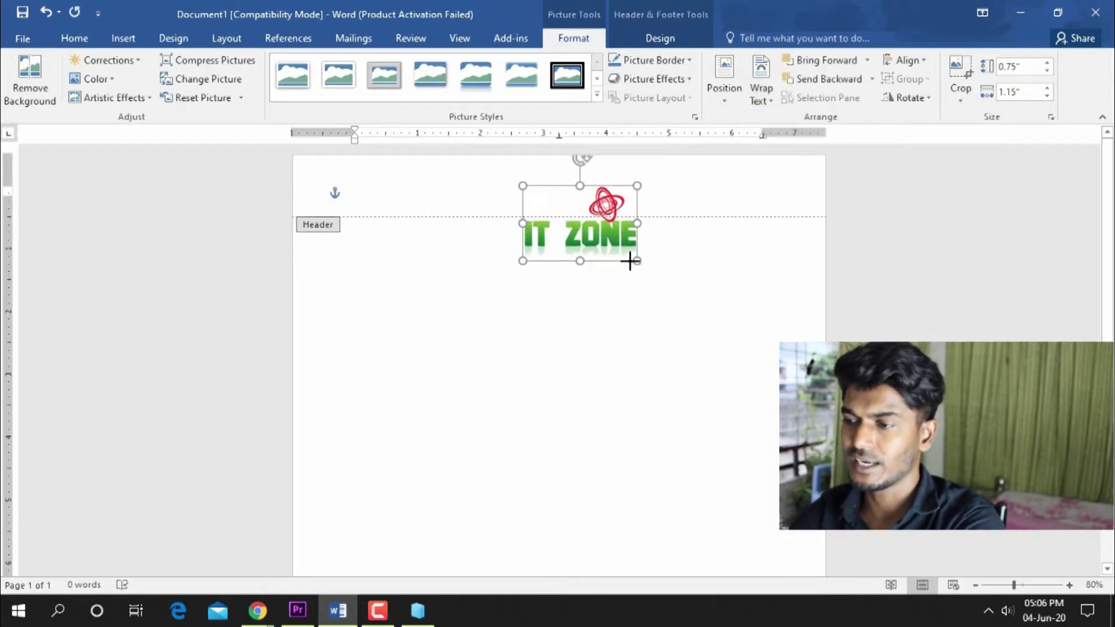
pyautogui.moveTo(589, 232); pyautogui.dragTo(394, 204)
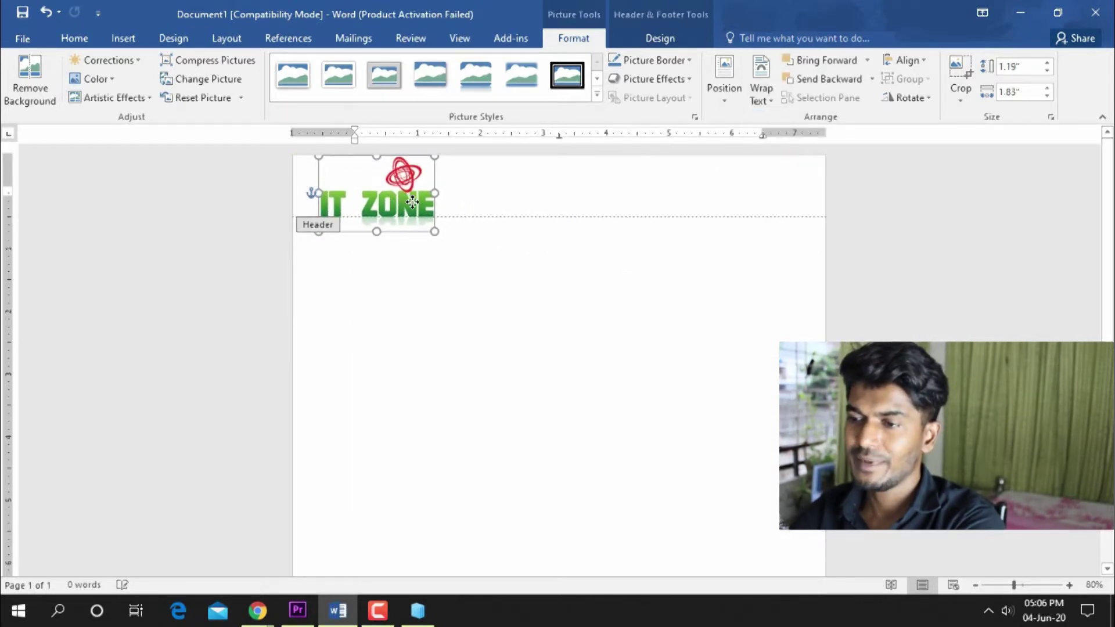
pyautogui.moveTo(441, 234); pyautogui.dragTo(423, 220)
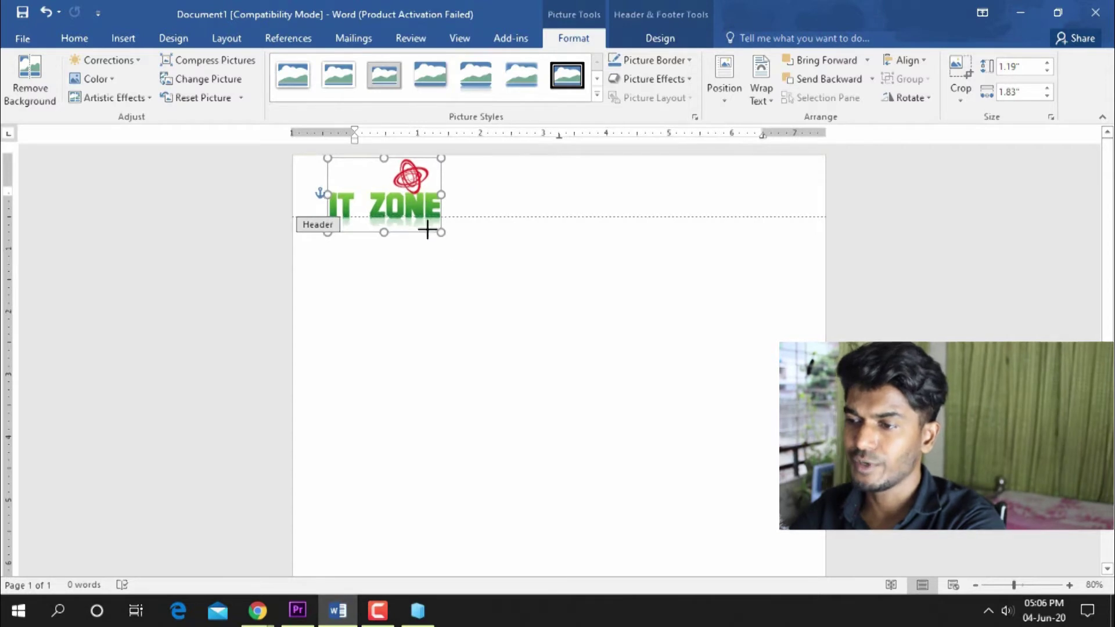
pyautogui.moveTo(393, 204); pyautogui.dragTo(389, 209)
pyautogui.click(456, 217)
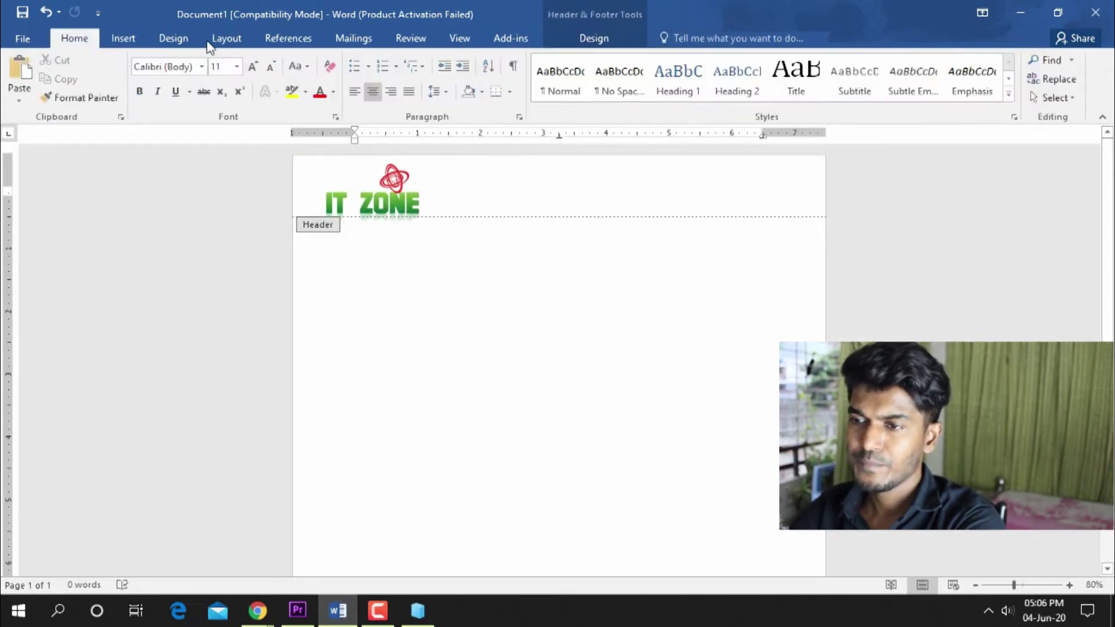
pyautogui.click(123, 39)
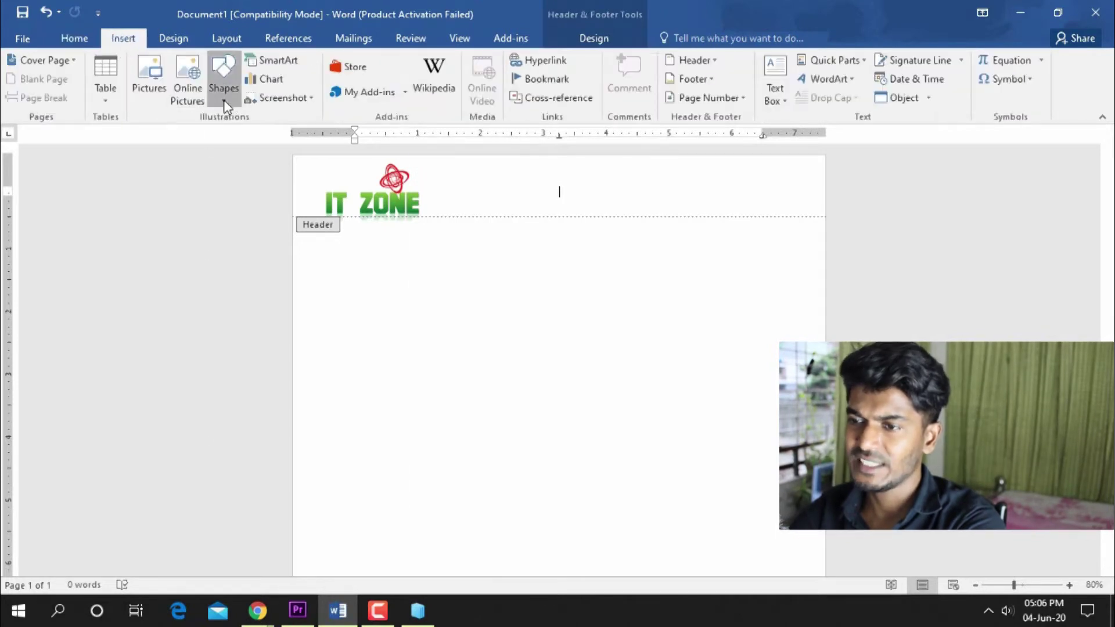
# Step: Draw a thin rectangle bar across the header just below the logo
pyautogui.click(224, 87)
pyautogui.click(264, 138)
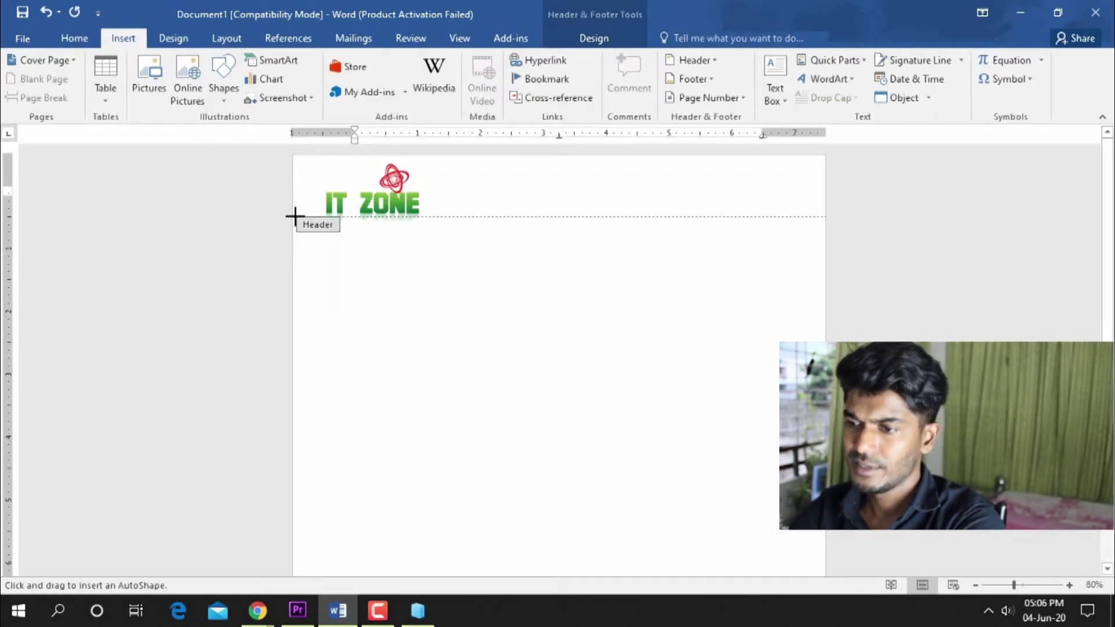
pyautogui.moveTo(292, 216); pyautogui.dragTo(998, 215)
pyautogui.moveTo(679, 227); pyautogui.dragTo(678, 235)
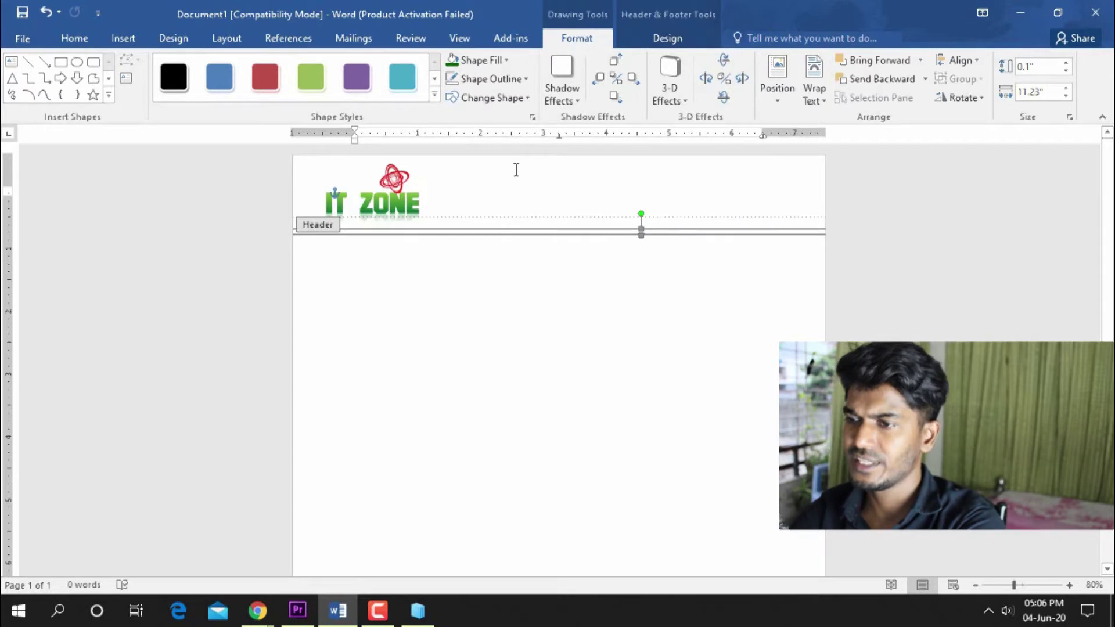
# Step: Fill the bar with the recent green and remove its outline
pyautogui.click(476, 60)
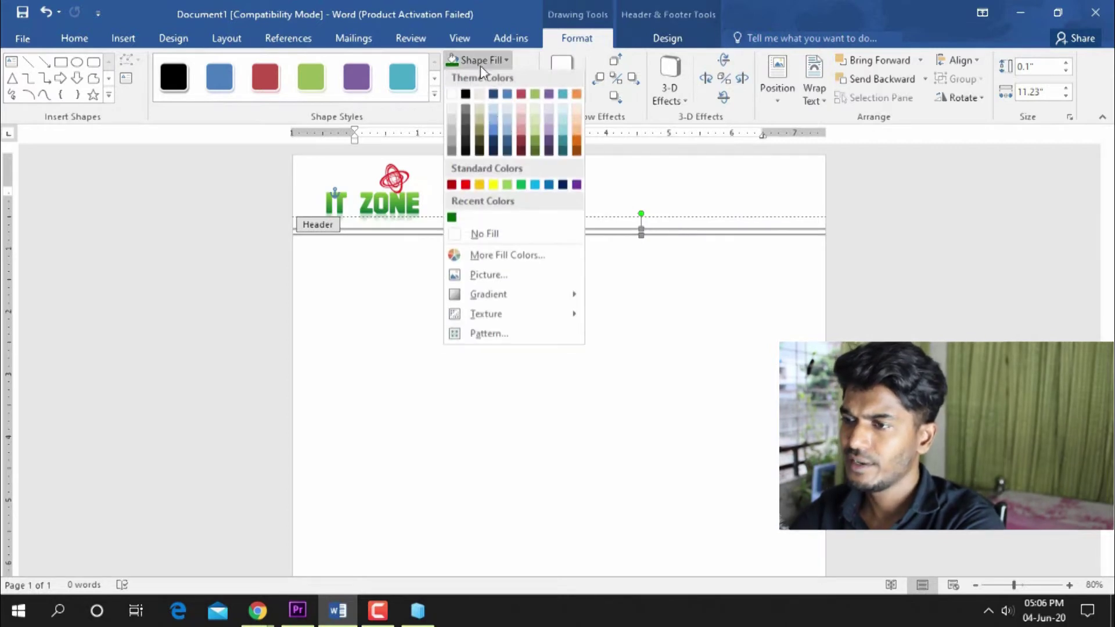
pyautogui.click(453, 220)
pyautogui.click(482, 79)
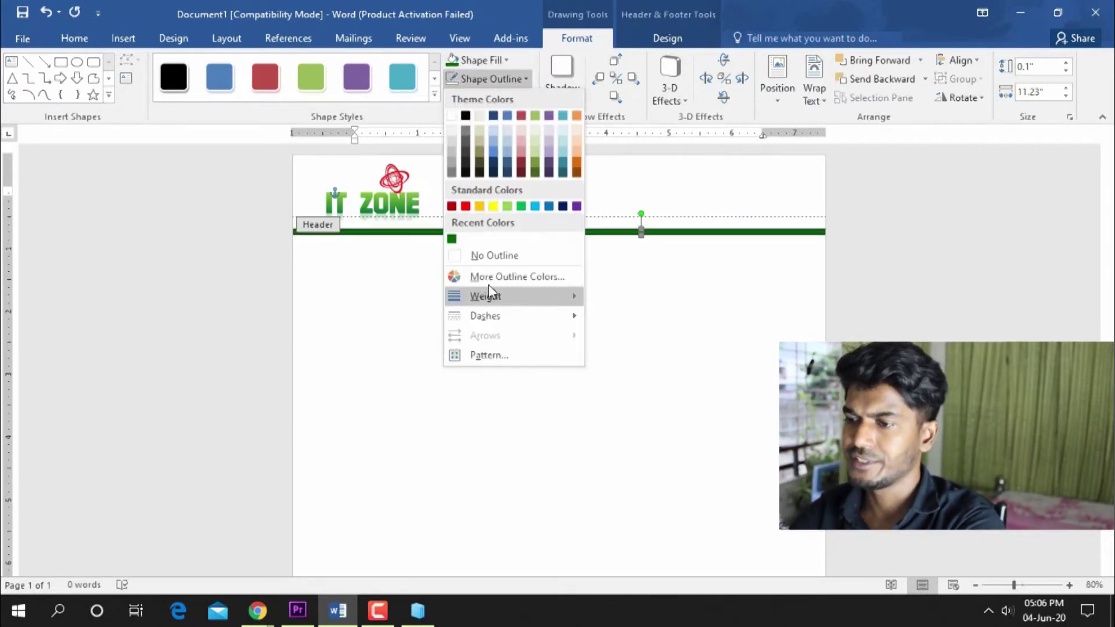
pyautogui.click(496, 255)
pyautogui.click(459, 216)
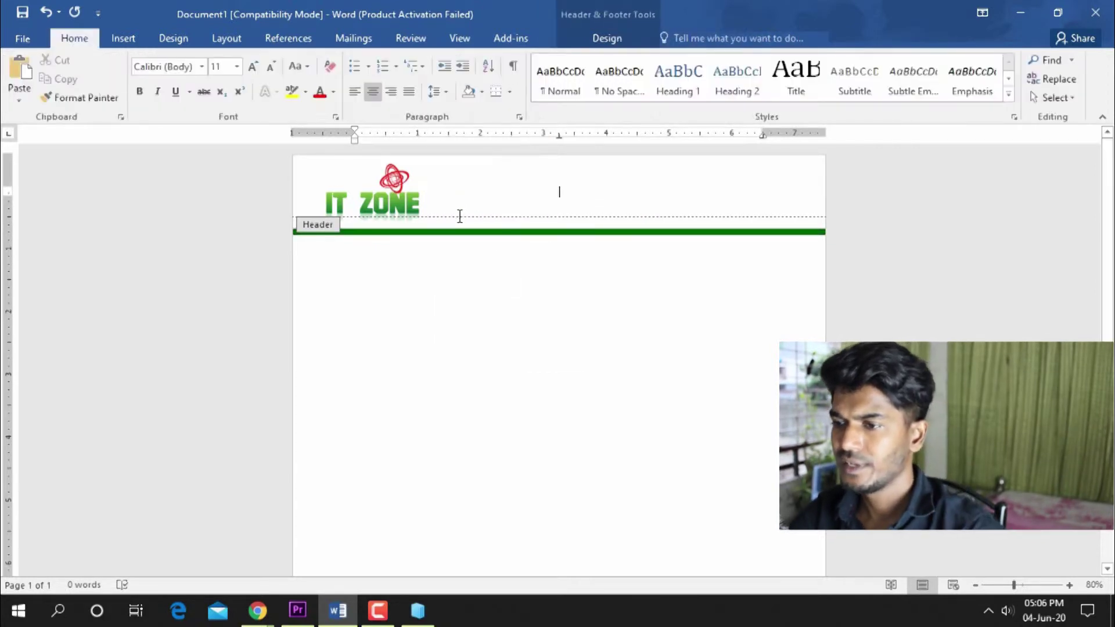
# Step: Left-align the header and type 'Computer Training and IT based service' beside the logo
pyautogui.hotkey('ctrl', 'l')
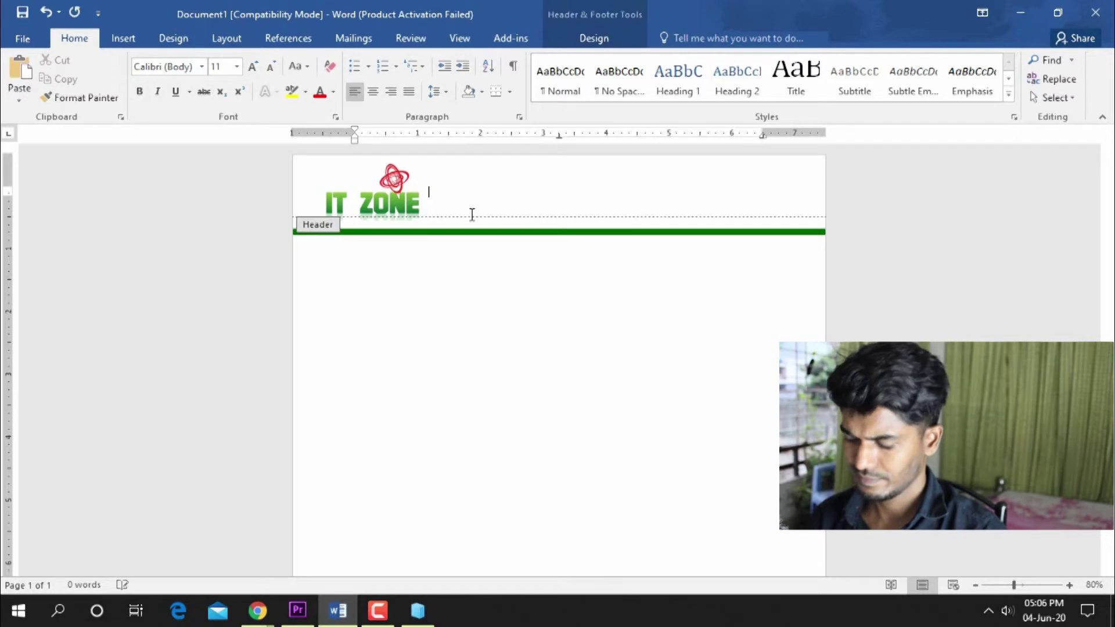
pyautogui.press('Return')
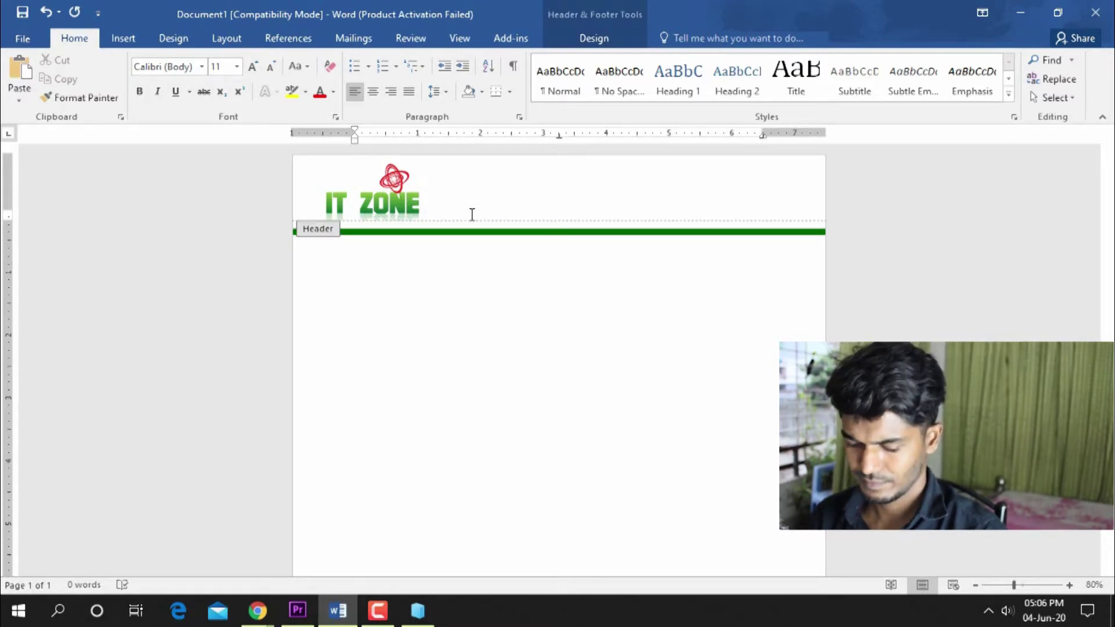
pyautogui.click(472, 214)
pyautogui.write('Computer Training Center and IT')
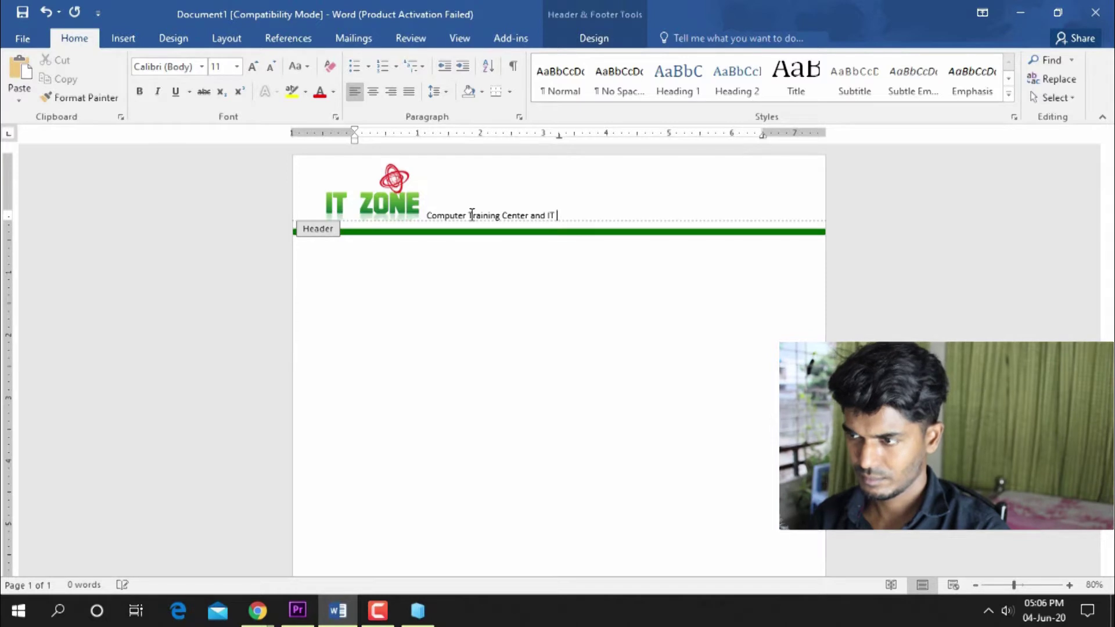
pyautogui.write('based service center')
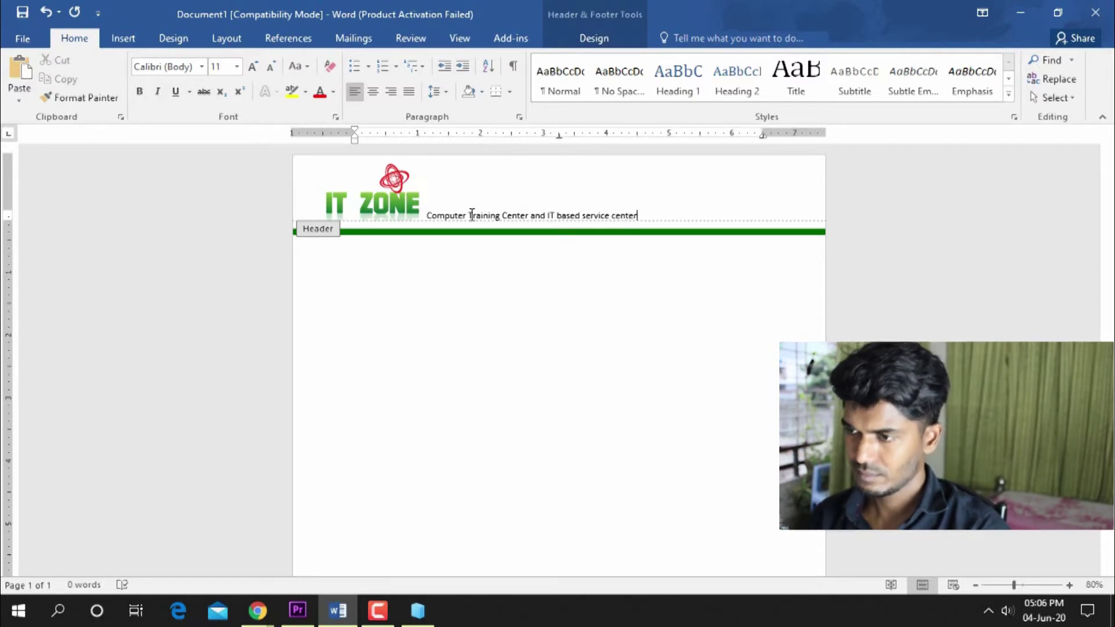
pyautogui.doubleClick(518, 216)
pyautogui.press('Delete')
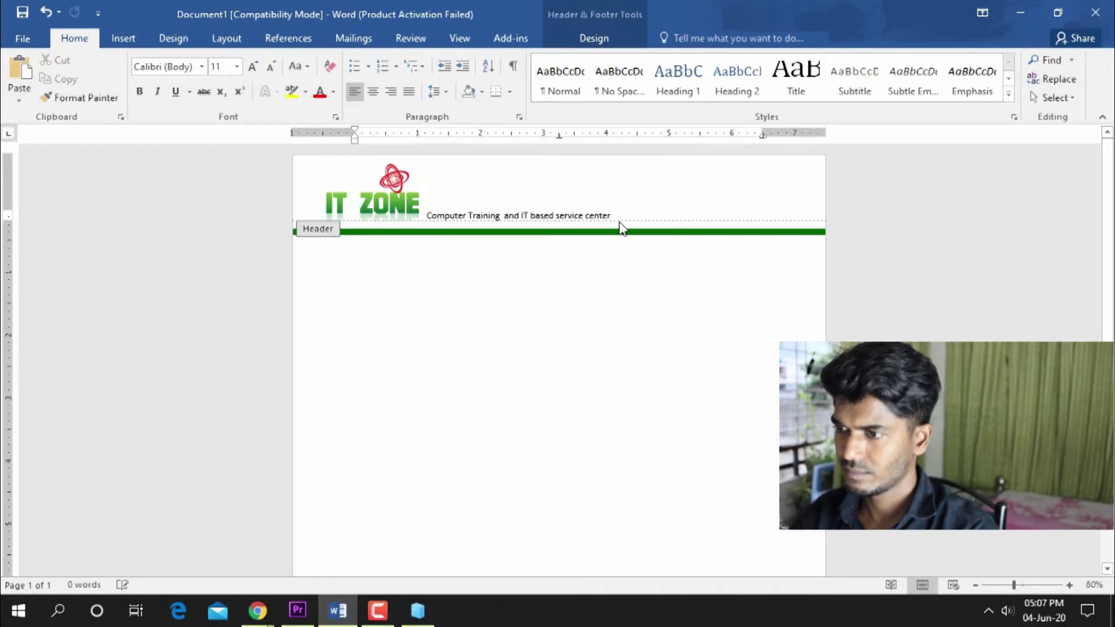
# Step: Enlarge the tagline font and accept the suggested fix for 'Training and'
pyautogui.moveTo(630, 214); pyautogui.dragTo(440, 216)
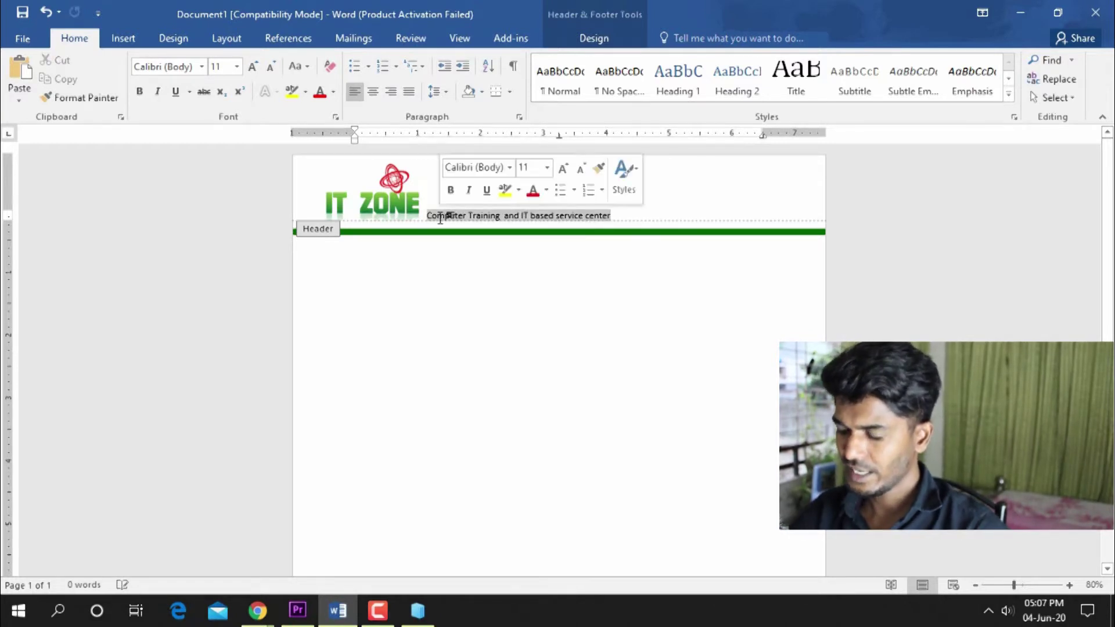
pyautogui.hotkey('ctrl', ']')
pyautogui.hotkey('ctrl', ']')
pyautogui.hotkey('ctrl', ']')
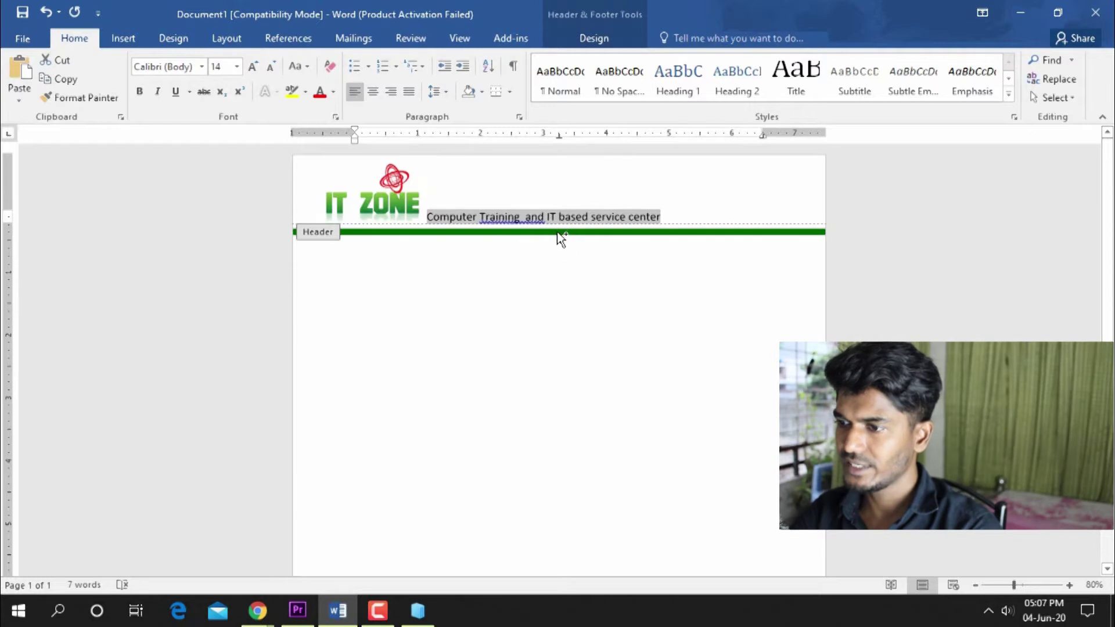
pyautogui.hotkey('ctrl', ']')
pyautogui.click(535, 219)
pyautogui.rightClick(550, 224)
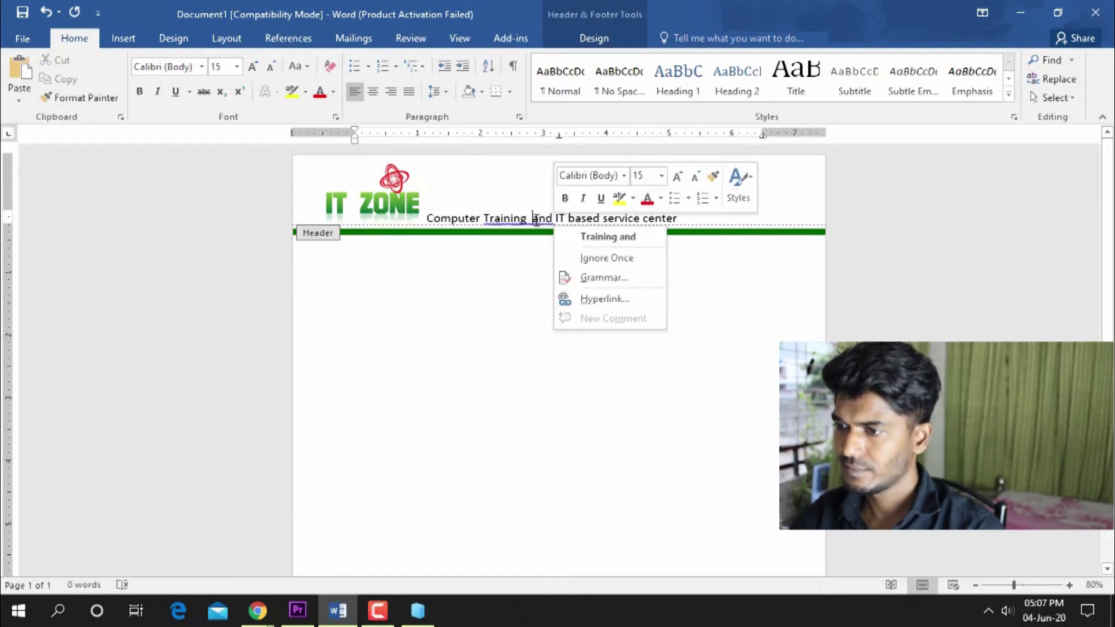
pyautogui.click(591, 239)
# Step: Make the tagline green, size 18 and bold
pyautogui.moveTo(676, 219); pyautogui.dragTo(276, 193)
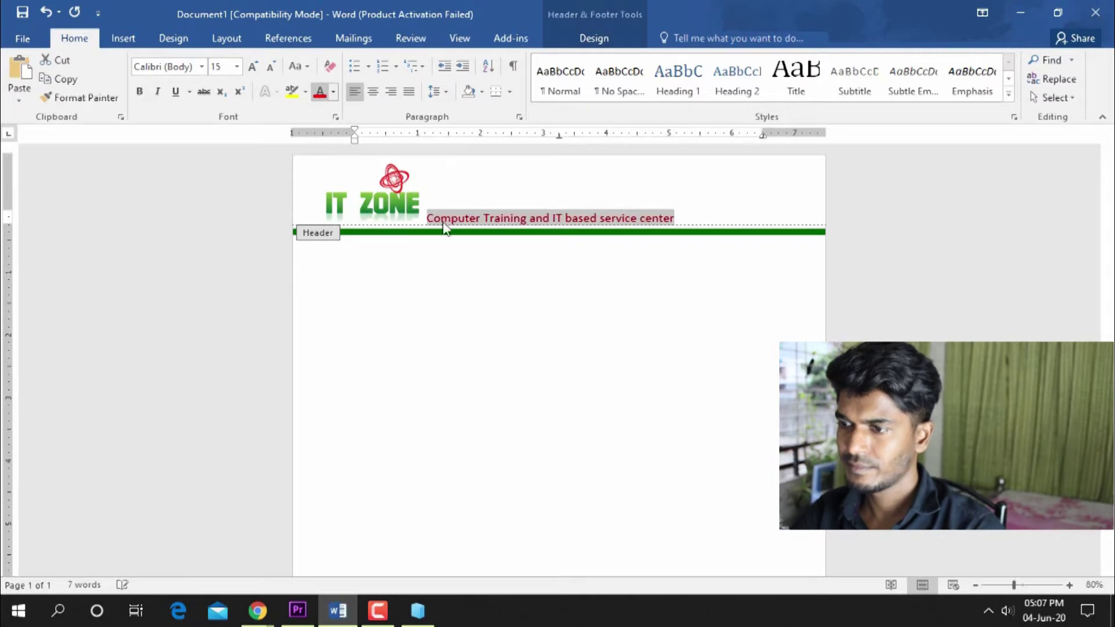
pyautogui.click(333, 93)
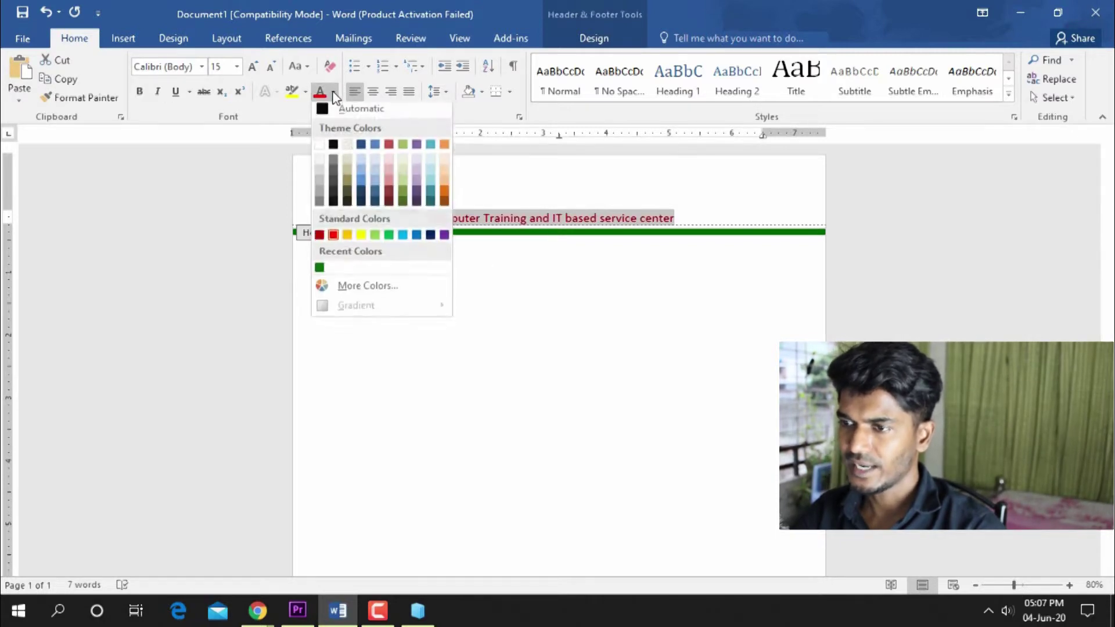
pyautogui.click(319, 268)
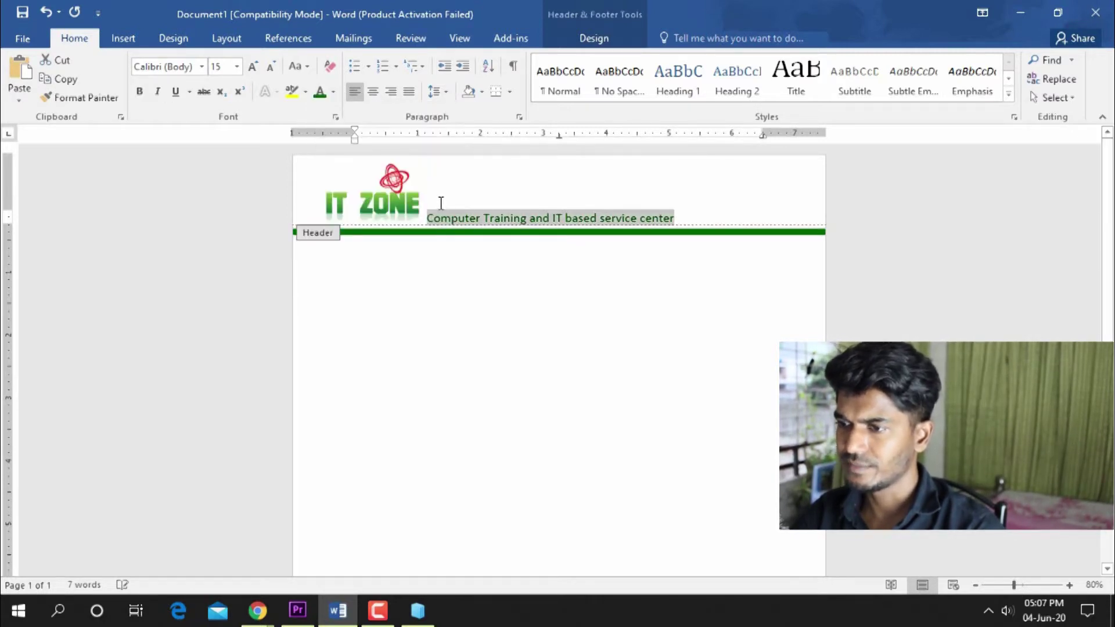
pyautogui.click(334, 93)
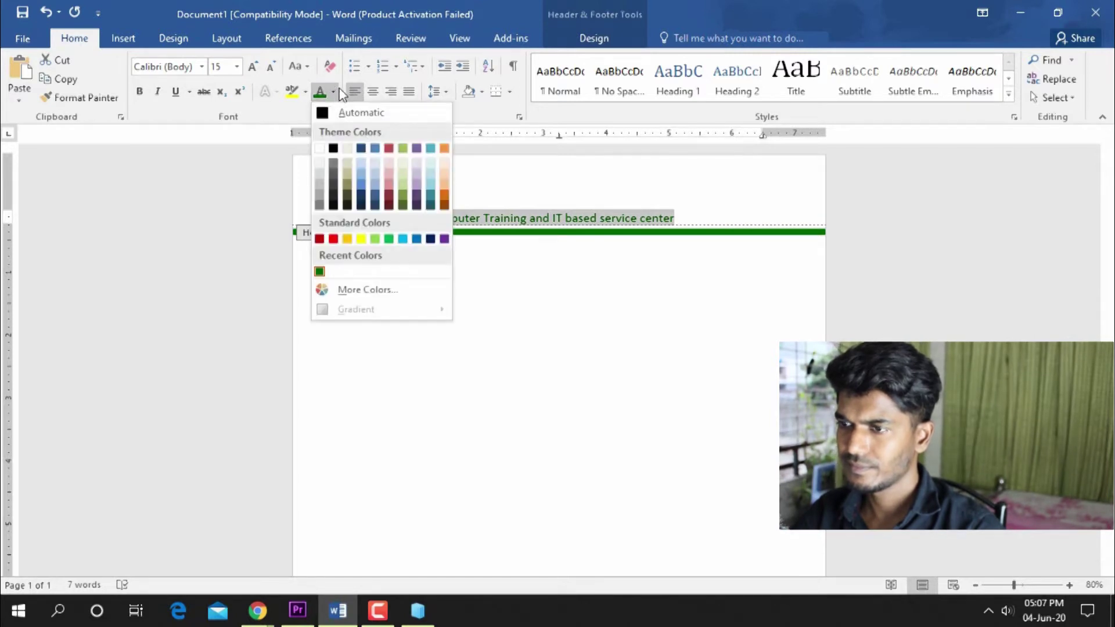
pyautogui.click(253, 66)
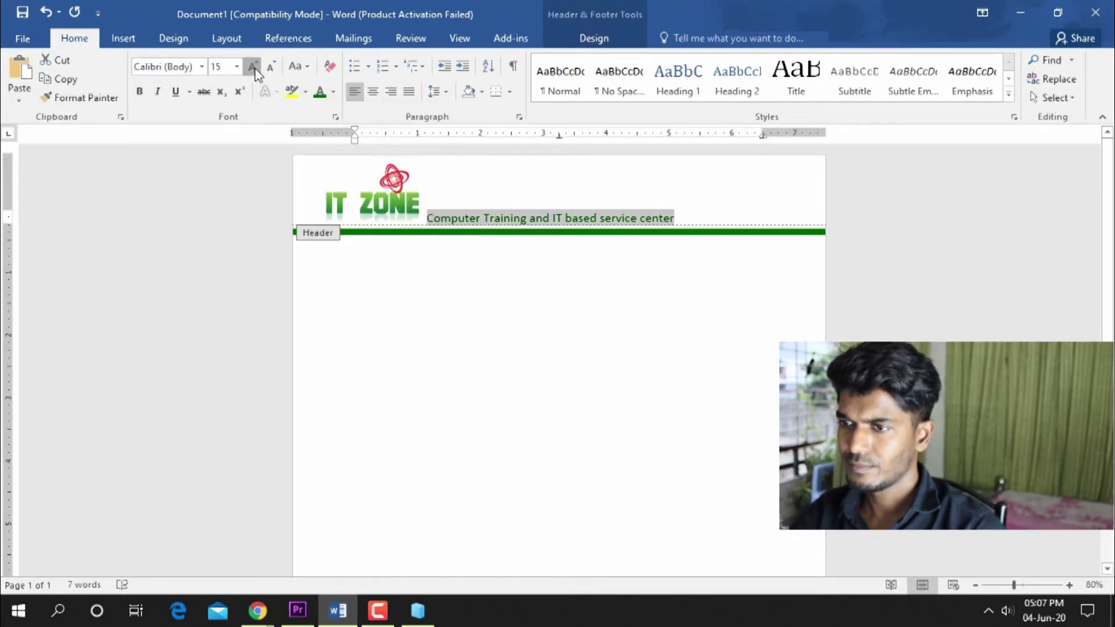
pyautogui.click(253, 66)
pyautogui.click(253, 66)
pyautogui.click(141, 94)
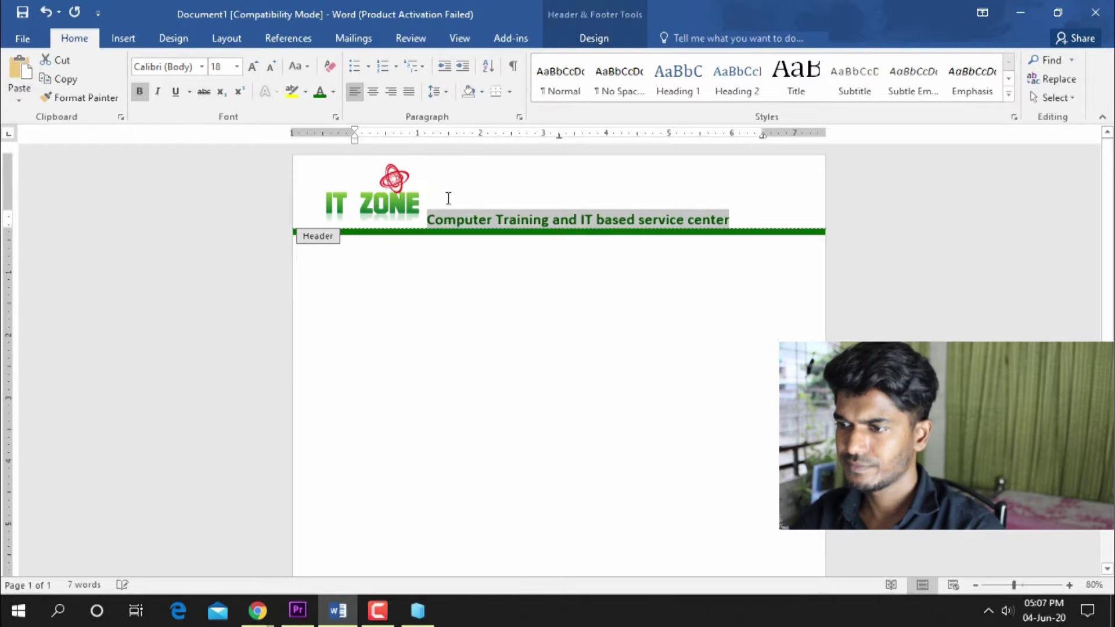
pyautogui.click(457, 199)
# Step: Nudge the IT ZONE logo slightly lower in the header
pyautogui.click(383, 197)
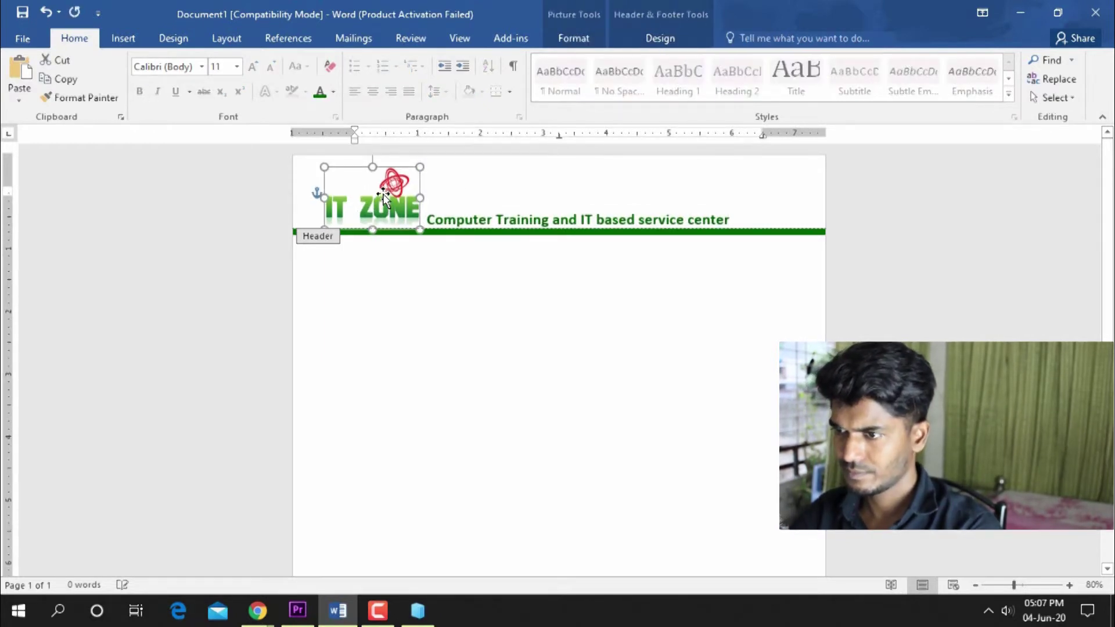
pyautogui.moveTo(384, 197); pyautogui.dragTo(383, 202)
pyautogui.click(642, 199)
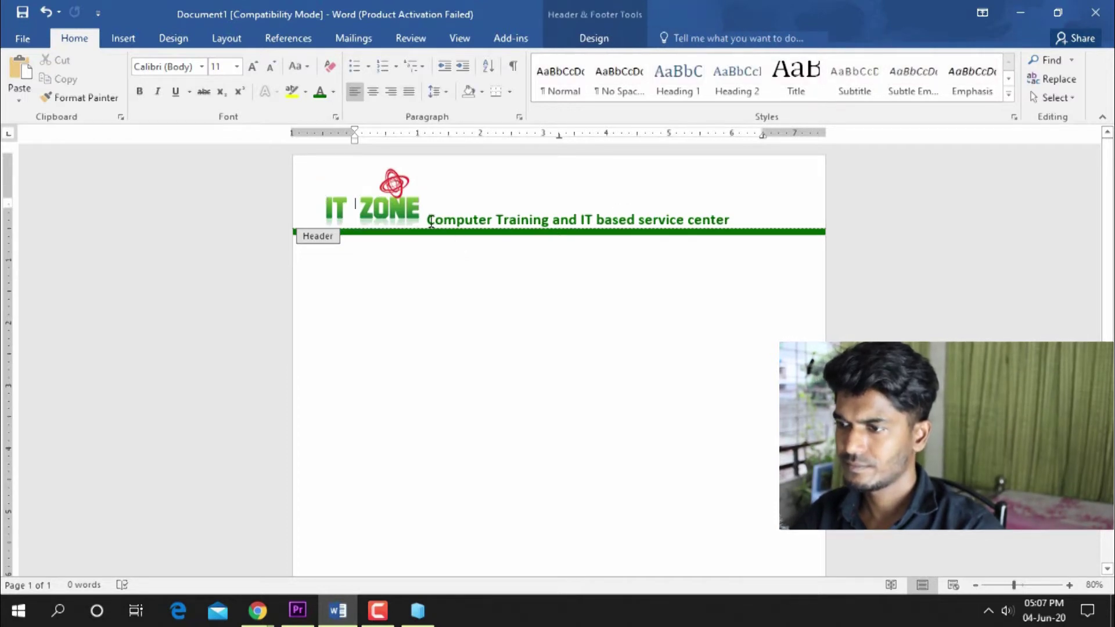
# Step: Place a copy of the green header line in the footer
pyautogui.scroll(-1, 431, 221)
pyautogui.scroll(-3, 431, 221)
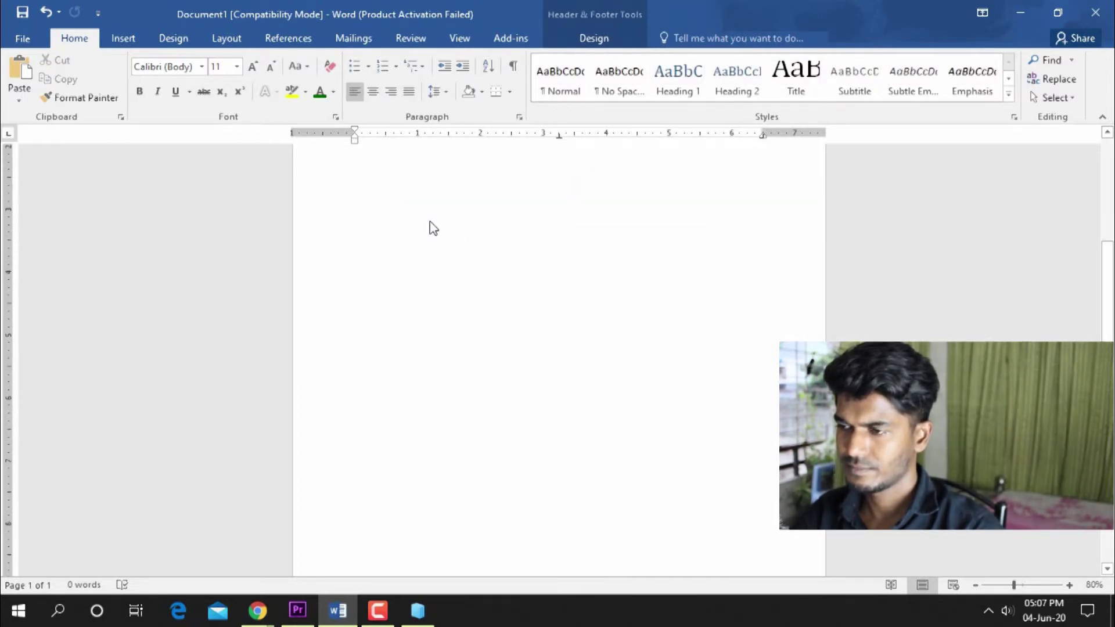
pyautogui.scroll(-2, 427, 227)
pyautogui.scroll(4, 392, 499)
pyautogui.scroll(3, 394, 494)
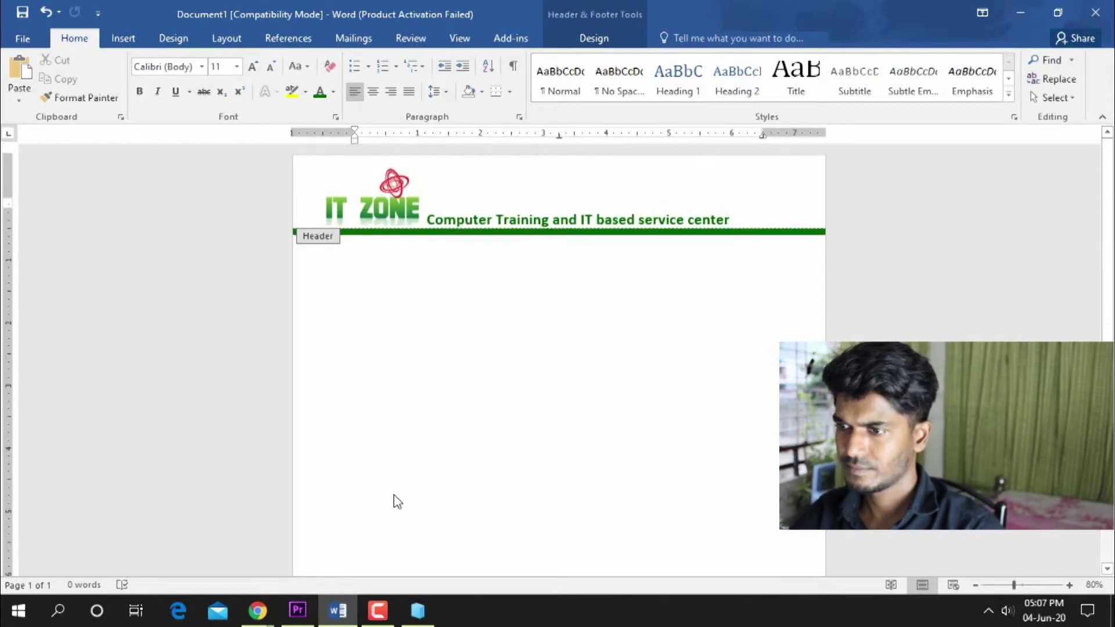
pyautogui.scroll(-10, 393, 494)
pyautogui.scroll(-3, 478, 503)
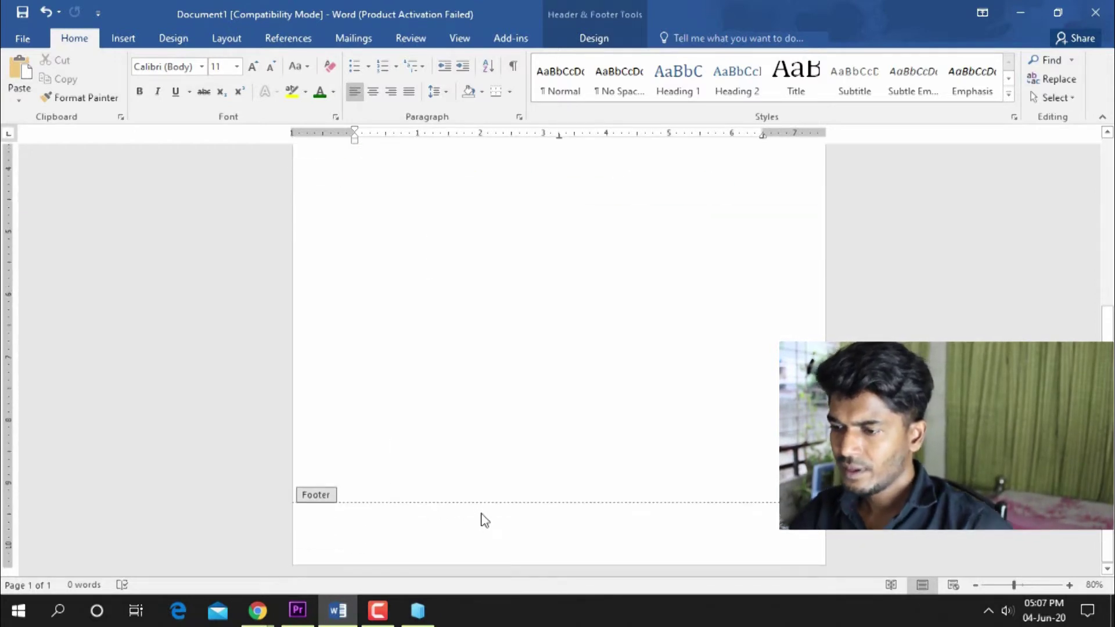
pyautogui.keyDown('ctrl'); pyautogui.scroll(-4, 547, 406); pyautogui.keyUp('ctrl')
pyautogui.keyDown('ctrl'); pyautogui.scroll(3, 555, 301); pyautogui.keyUp('ctrl')
pyautogui.click(725, 224)
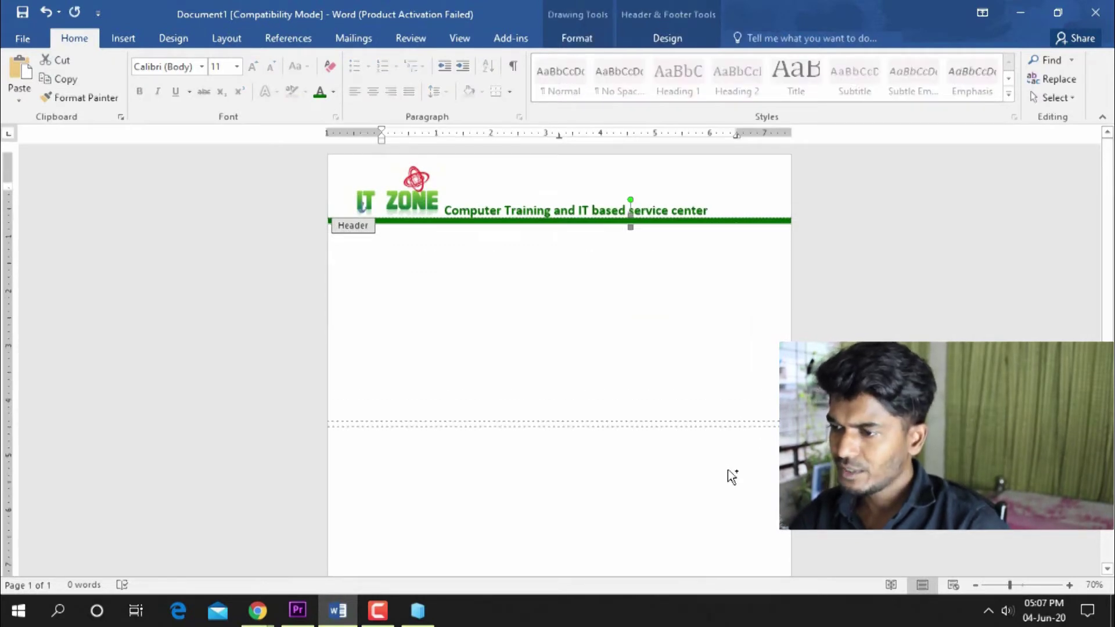
pyautogui.moveTo(729, 226); pyautogui.dragTo(729, 491)
pyautogui.moveTo(711, 303); pyautogui.dragTo(716, 521)
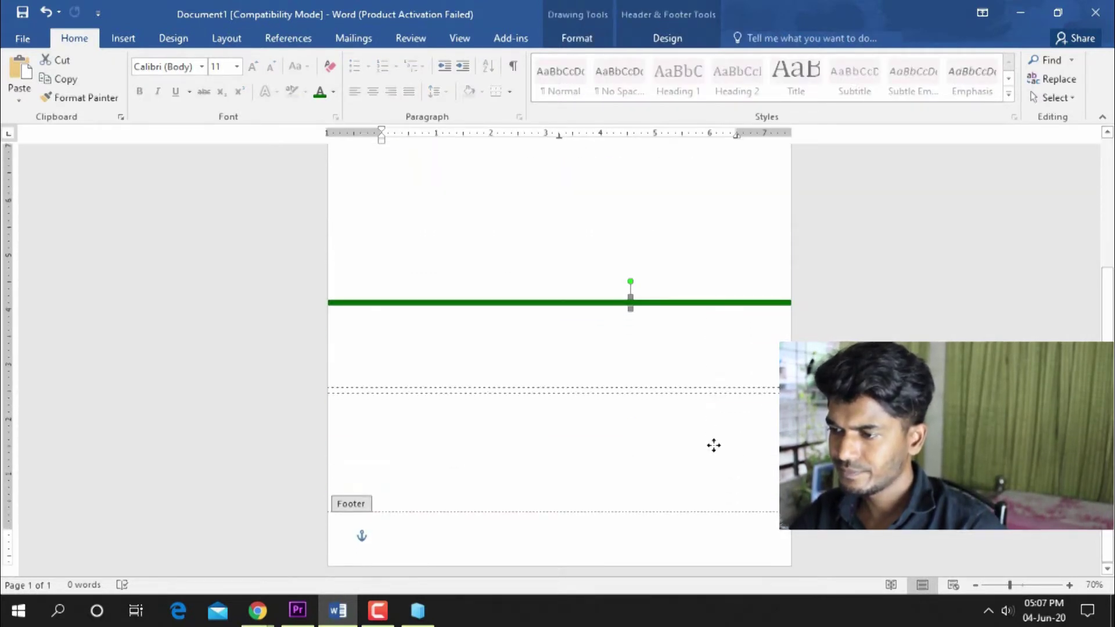
# Step: Add the centred postal address and a contact line with phone numbers and e-mail below it
pyautogui.click(592, 531)
pyautogui.hotkey('ctrl', 'e')
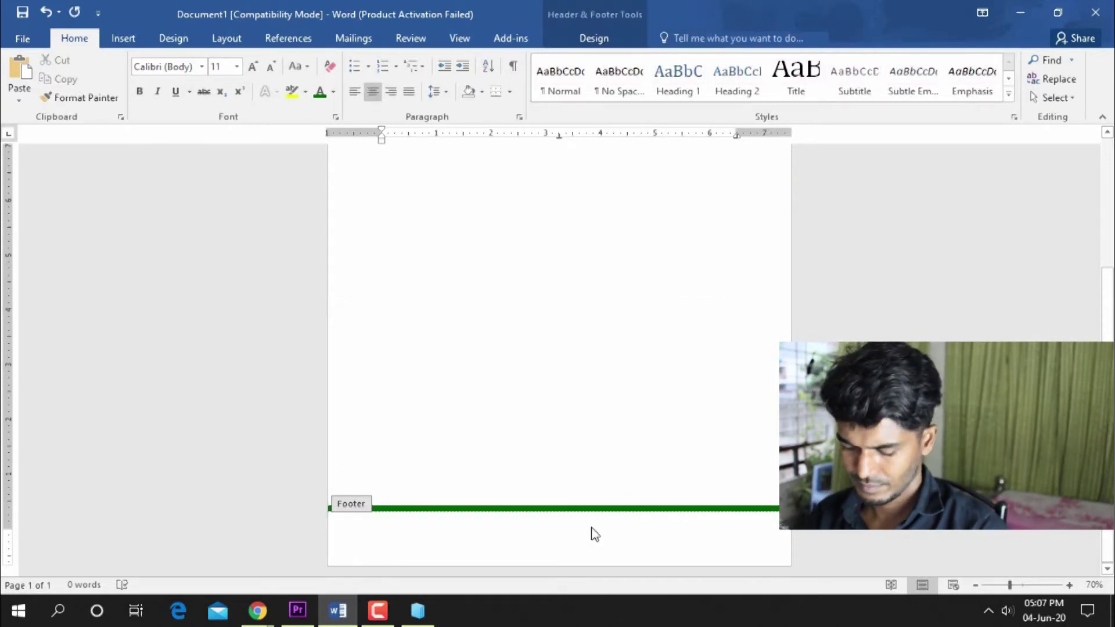
pyautogui.hotkey('ctrl', 'v')
pyautogui.hotkey('ctrl', 'a')
pyautogui.hotkey('ctrl', 'e')
pyautogui.press('Right')
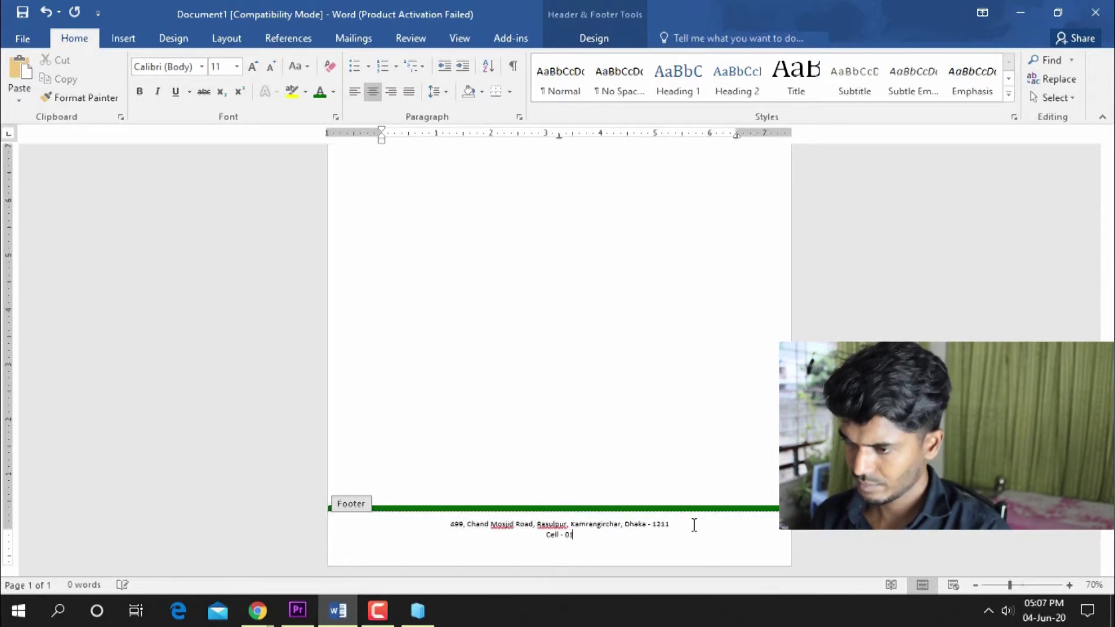
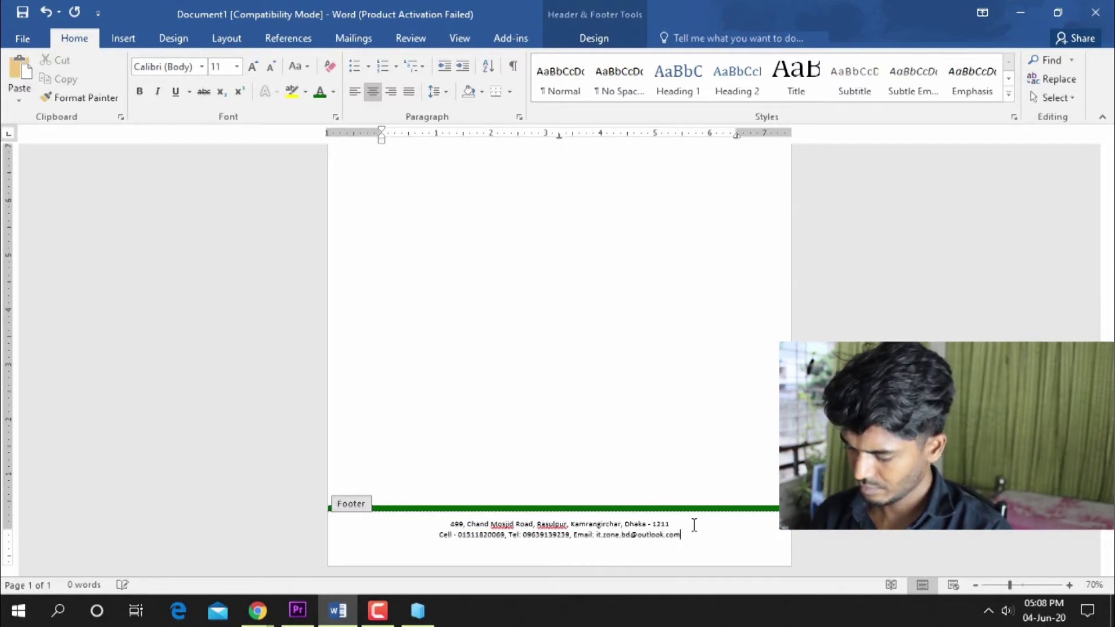
# Step: Enlarge both footer lines to size 15
pyautogui.hotkey('ctrl', 'a')
pyautogui.hotkey('ctrl', ']')
pyautogui.hotkey('ctrl', ']')
pyautogui.hotkey('ctrl', ']')
pyautogui.click(540, 517)
pyautogui.scroll(4, 632, 518)
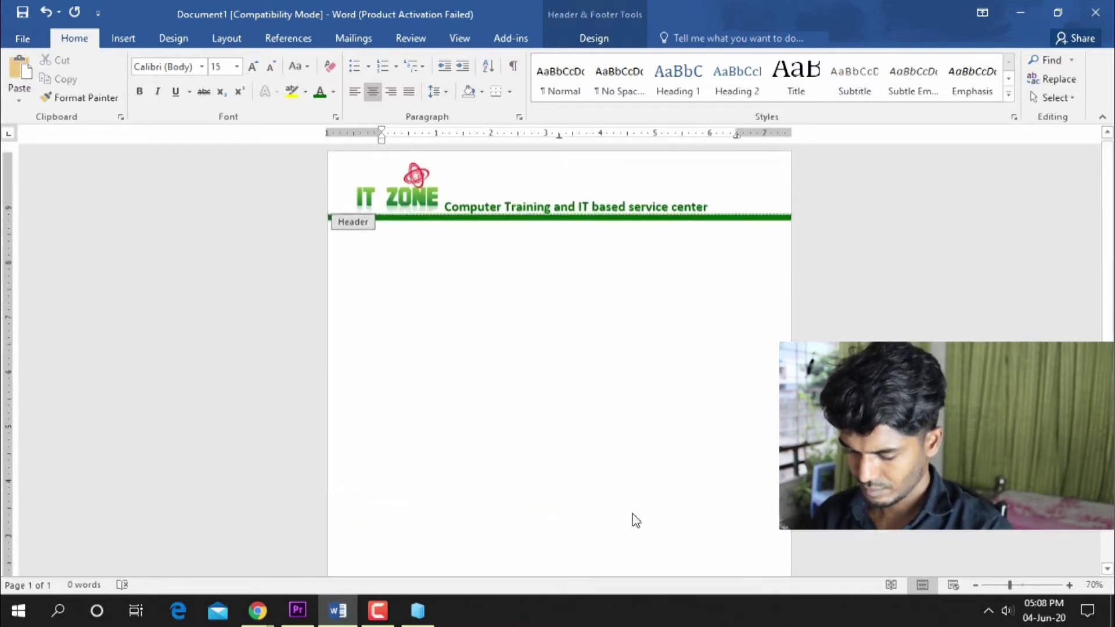
pyautogui.scroll(-3, 587, 228)
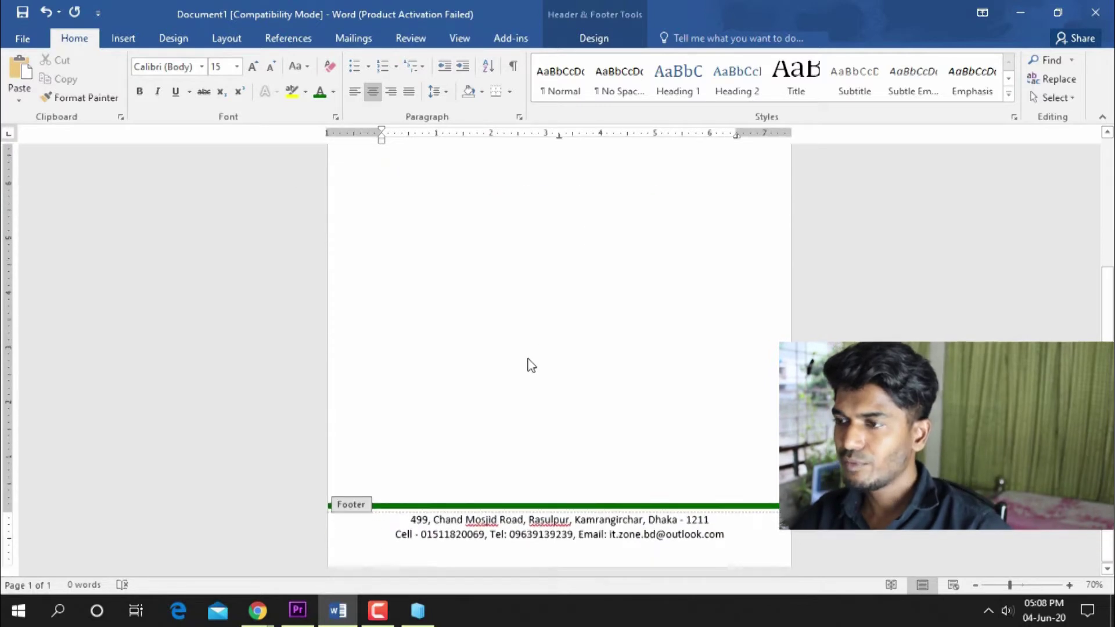
pyautogui.scroll(3, 527, 357)
pyautogui.click(593, 29)
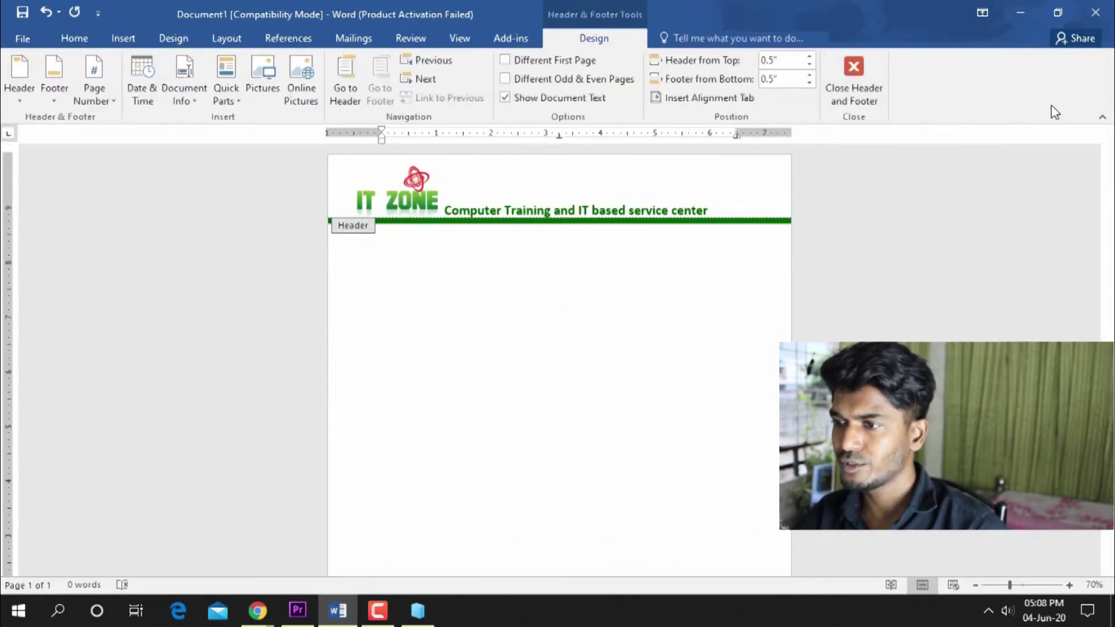
# Step: Close the header and fill the body with justified 'The quick brown fox' sample text
pyautogui.click(860, 82)
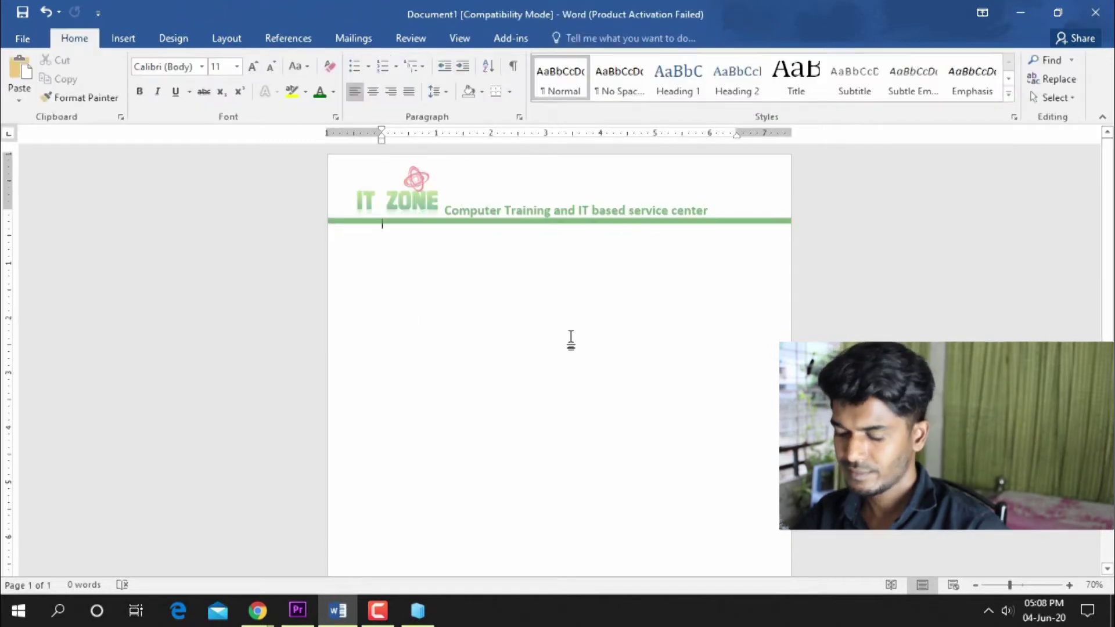
pyautogui.write('The quick brown ')
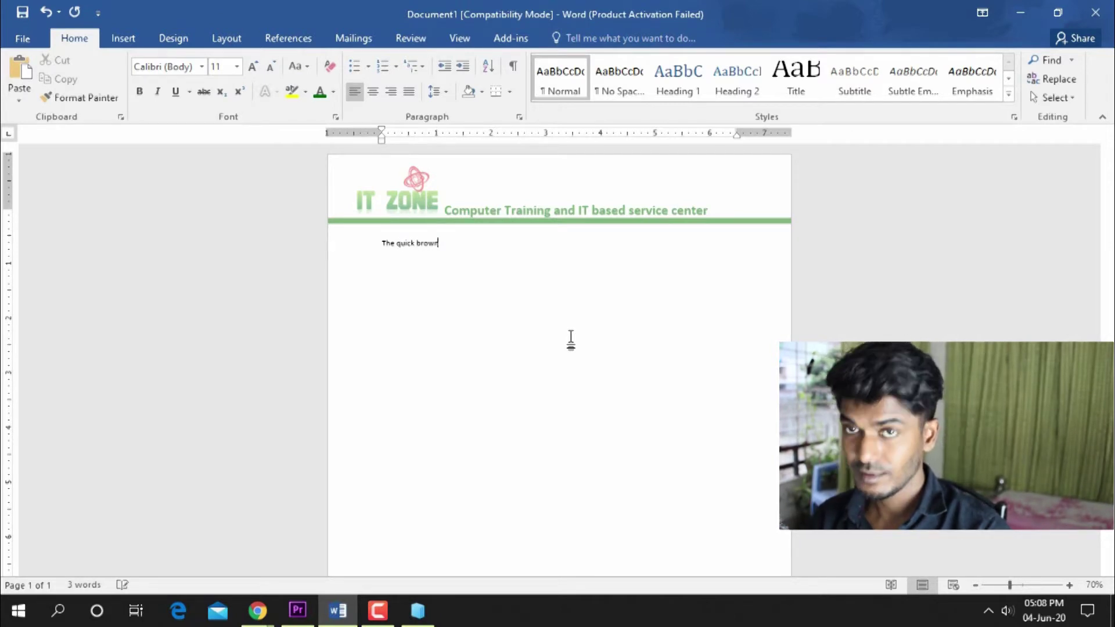
pyautogui.write('fox')
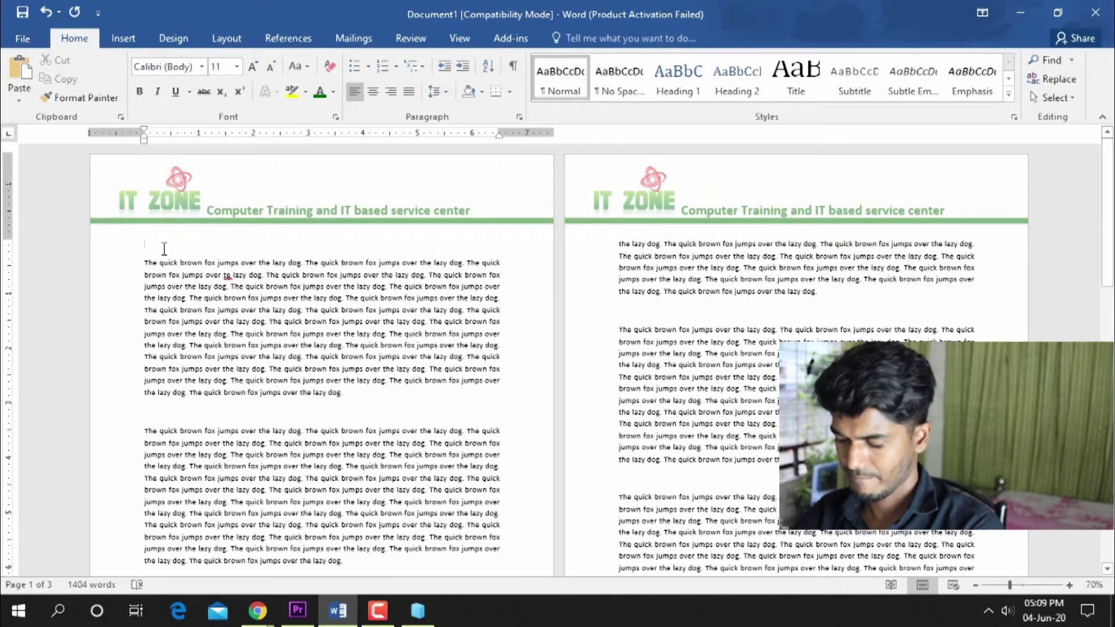
pyautogui.hotkey('ctrl', 'j')
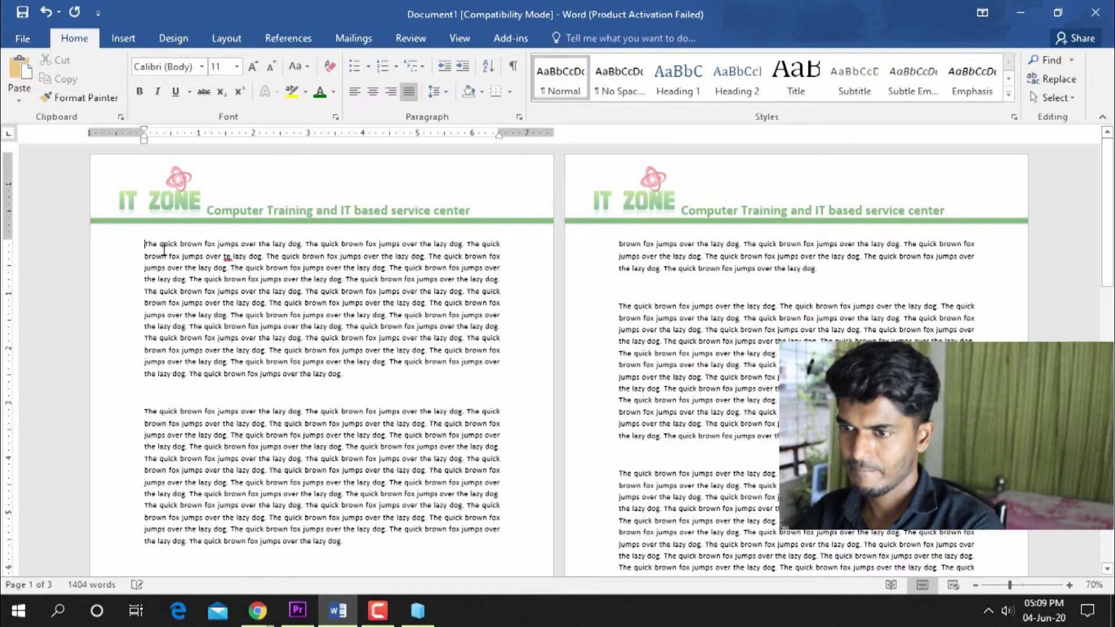
pyautogui.scroll(-6, 164, 249)
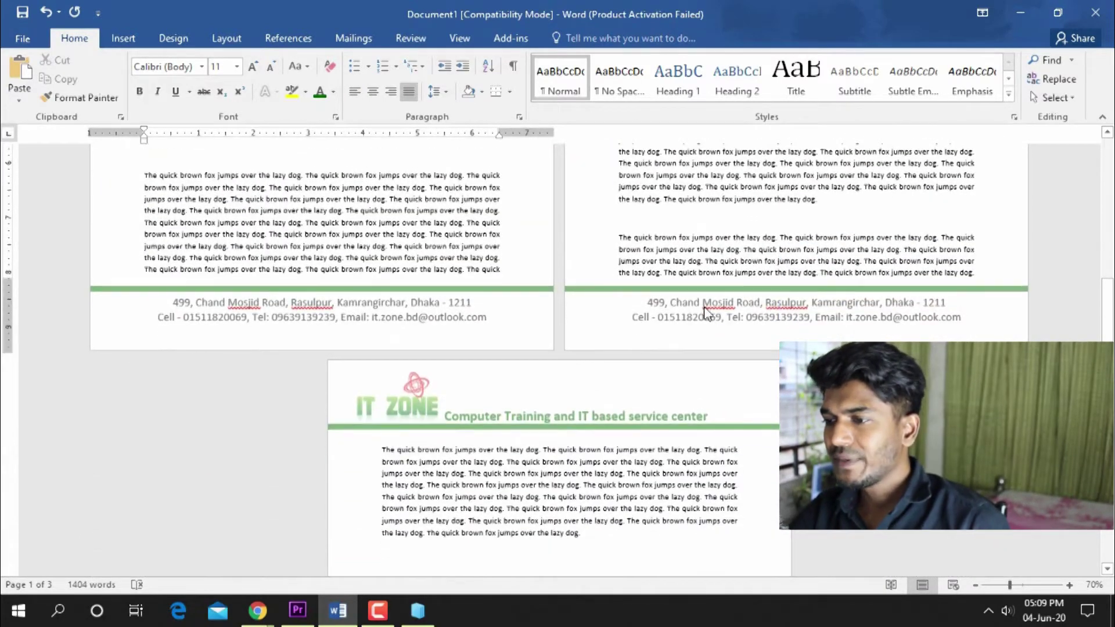
pyautogui.scroll(-1, 430, 436)
pyautogui.scroll(-2, 522, 352)
pyautogui.scroll(-2, 523, 353)
pyautogui.scroll(1, 523, 353)
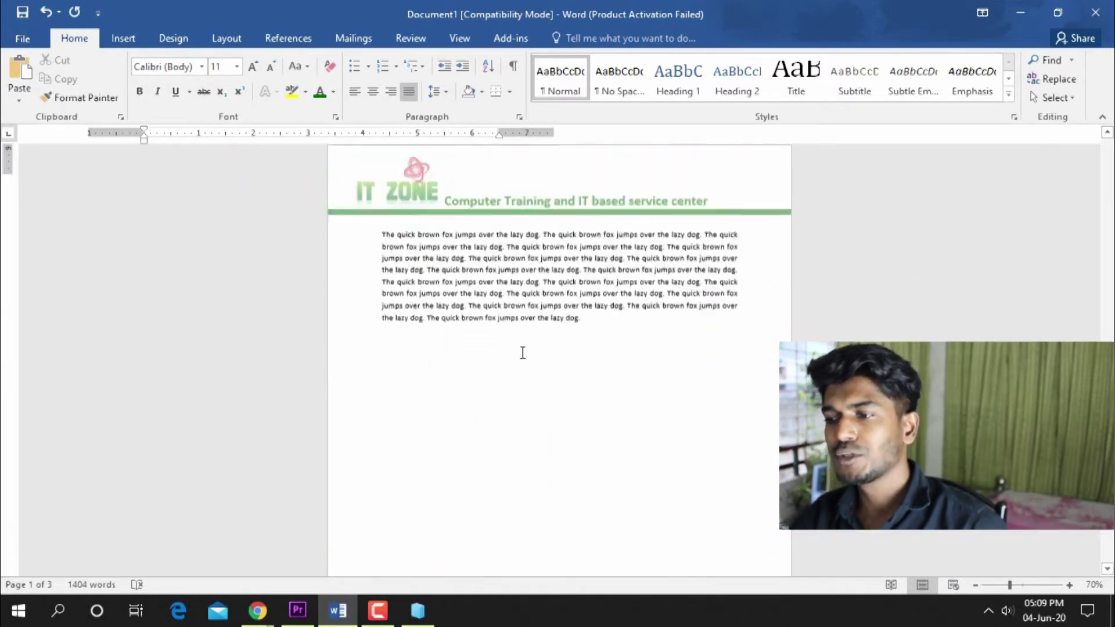
pyautogui.scroll(5, 522, 352)
pyautogui.scroll(3, 526, 352)
pyautogui.scroll(-2, 530, 352)
pyautogui.scroll(-1, 530, 351)
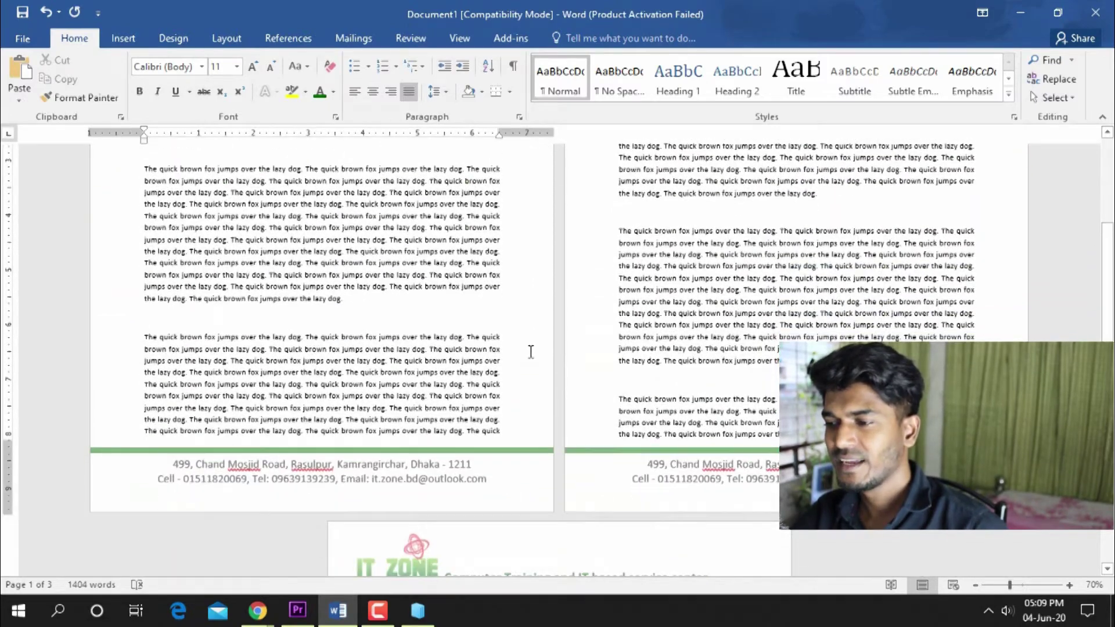
pyautogui.scroll(2, 200, 366)
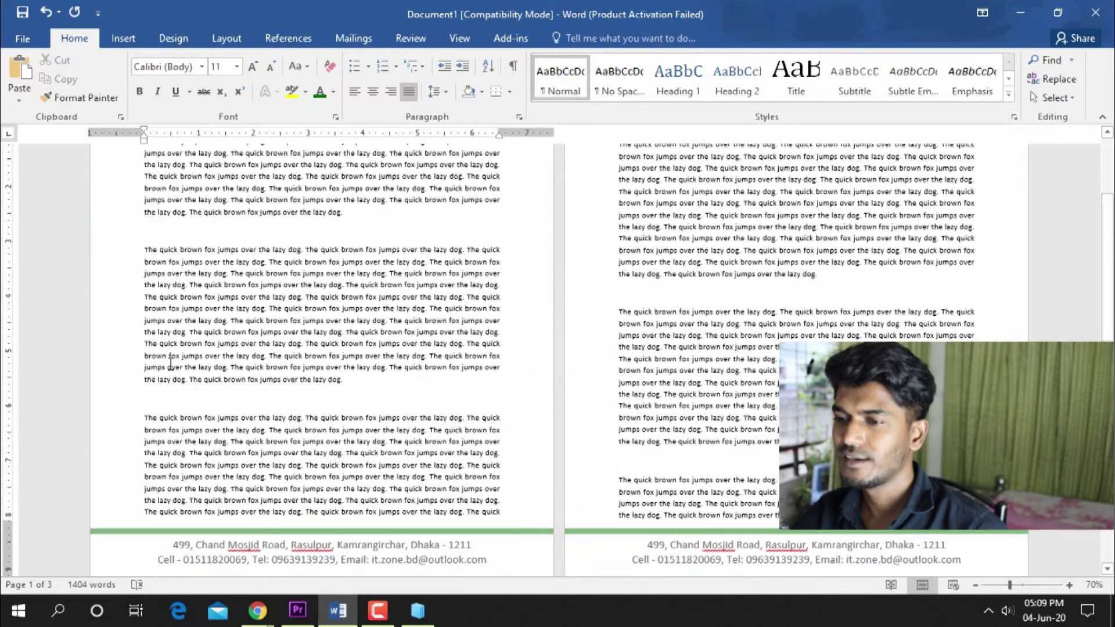
pyautogui.scroll(2, 199, 367)
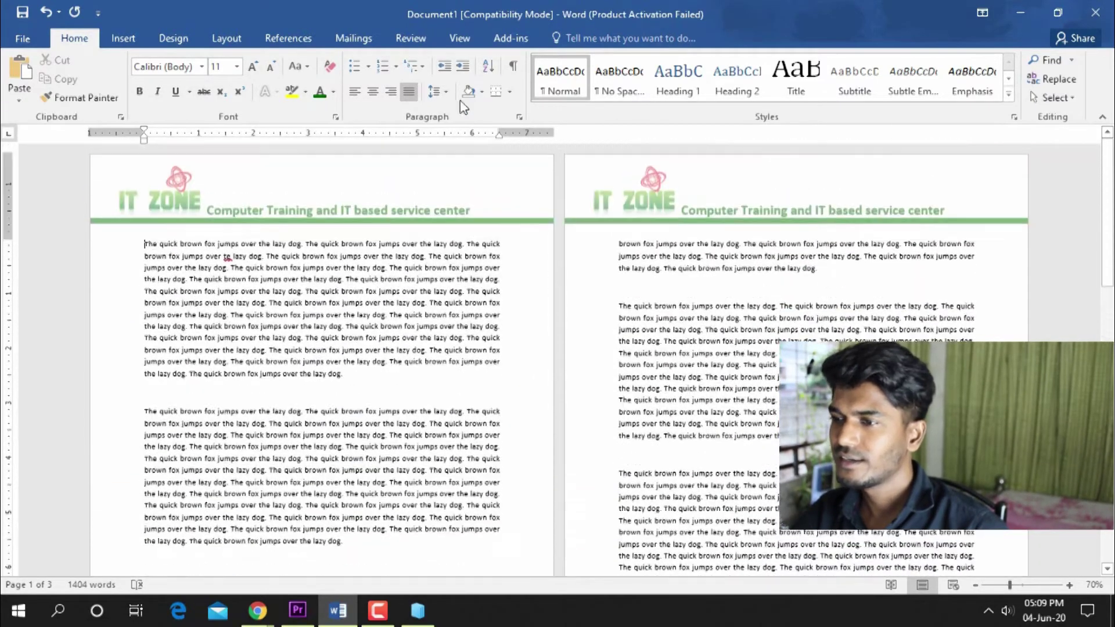
# Step: Add a Plain Number 3 page number at the bottom right of the pages
pyautogui.click(123, 39)
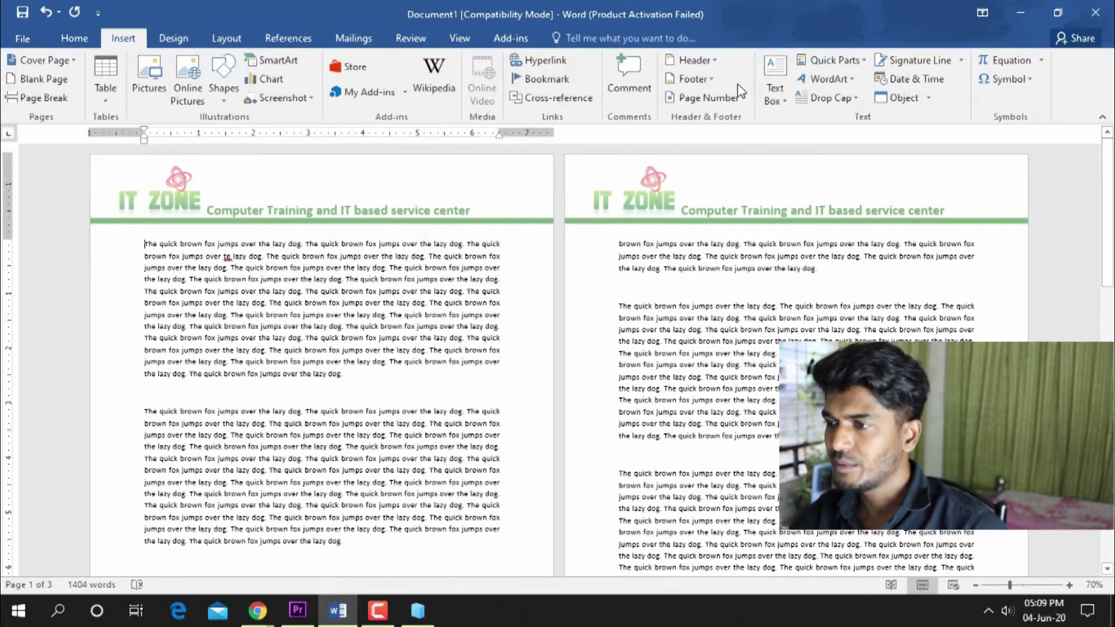
pyautogui.scroll(-6, 400, 356)
pyautogui.scroll(-3, 401, 357)
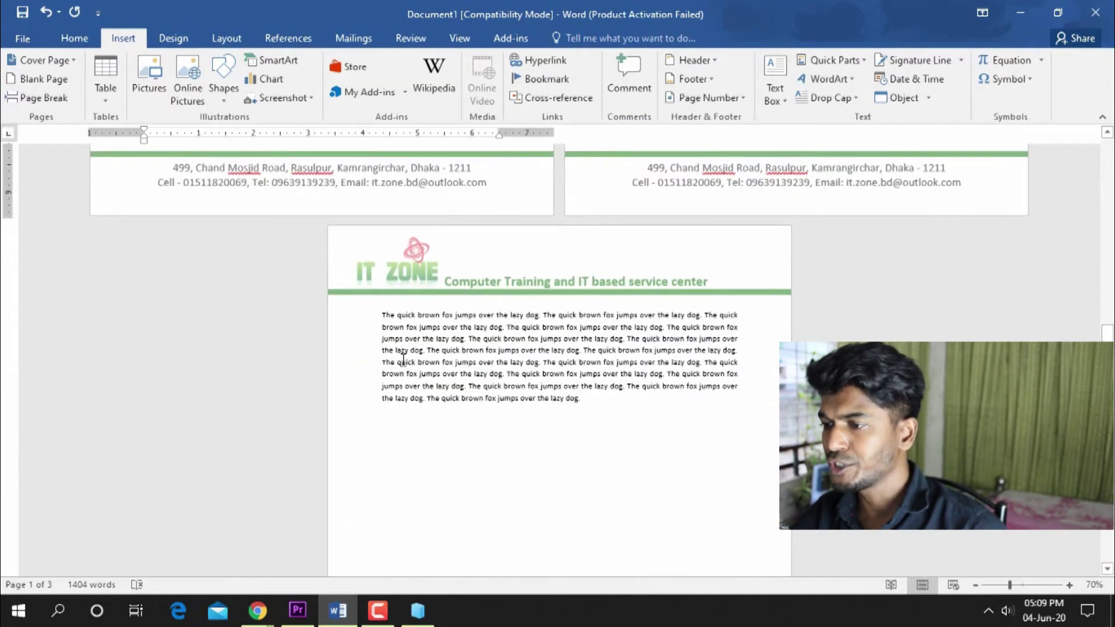
pyautogui.scroll(-1, 405, 358)
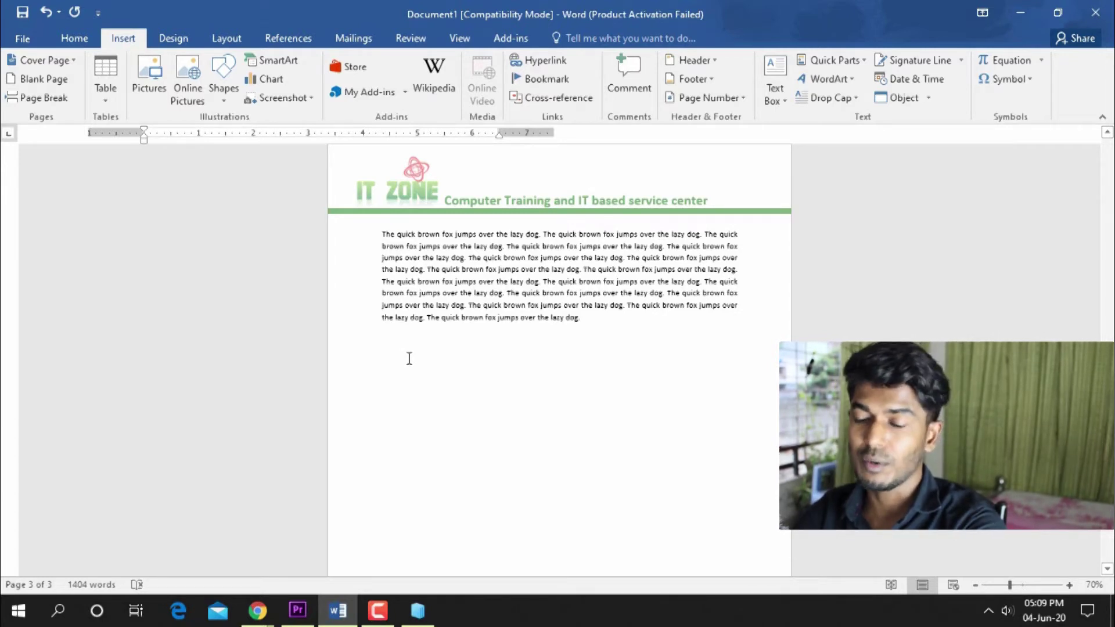
pyautogui.scroll(2, 528, 313)
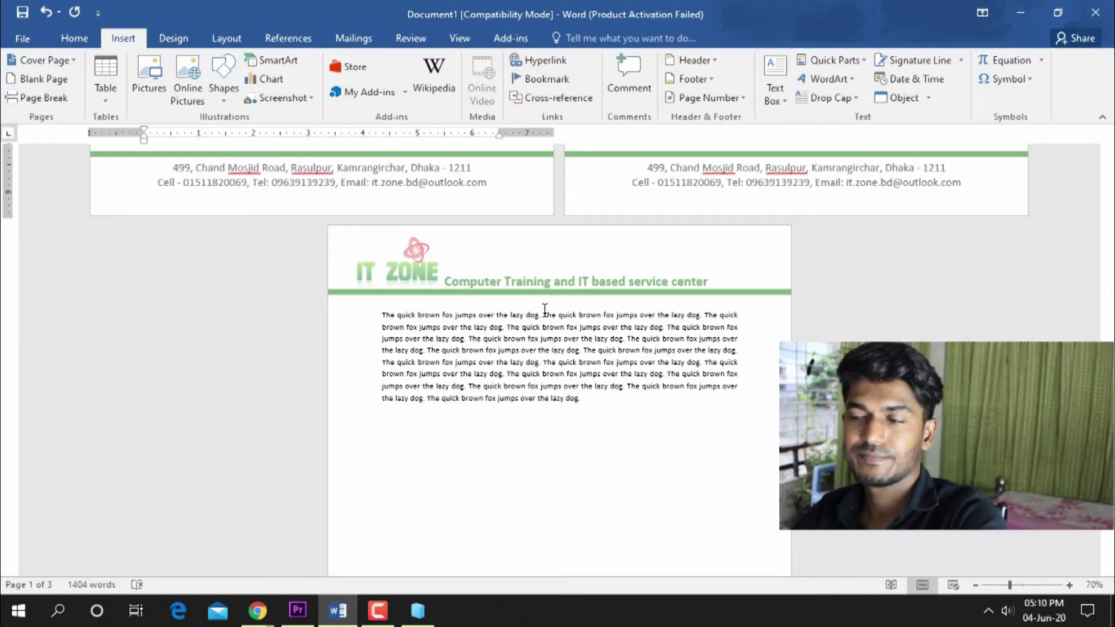
pyautogui.click(642, 350)
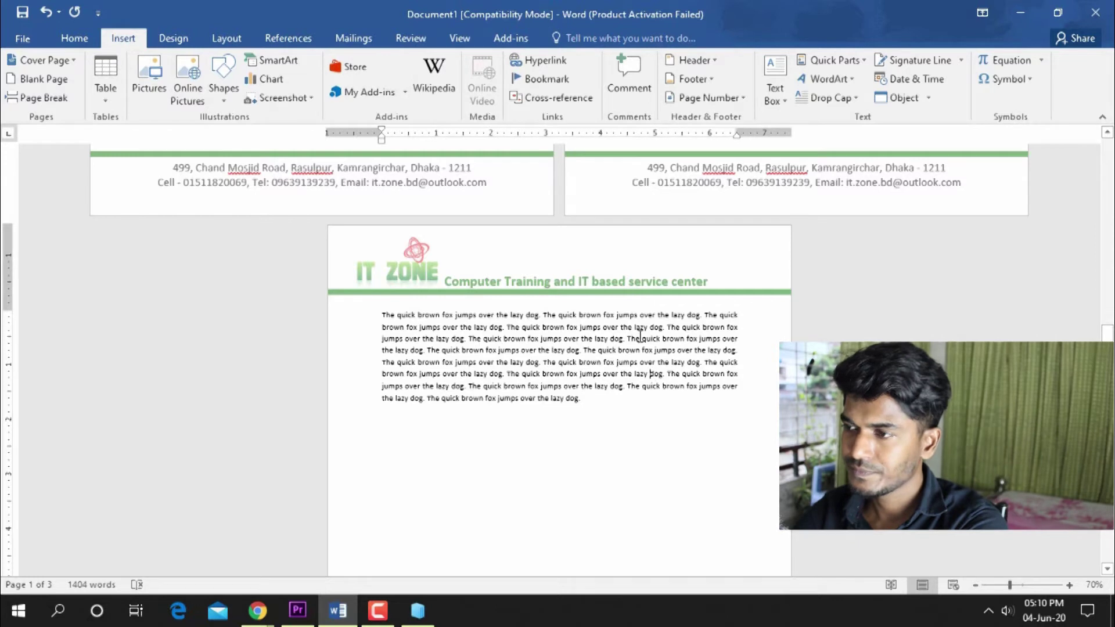
pyautogui.click(702, 98)
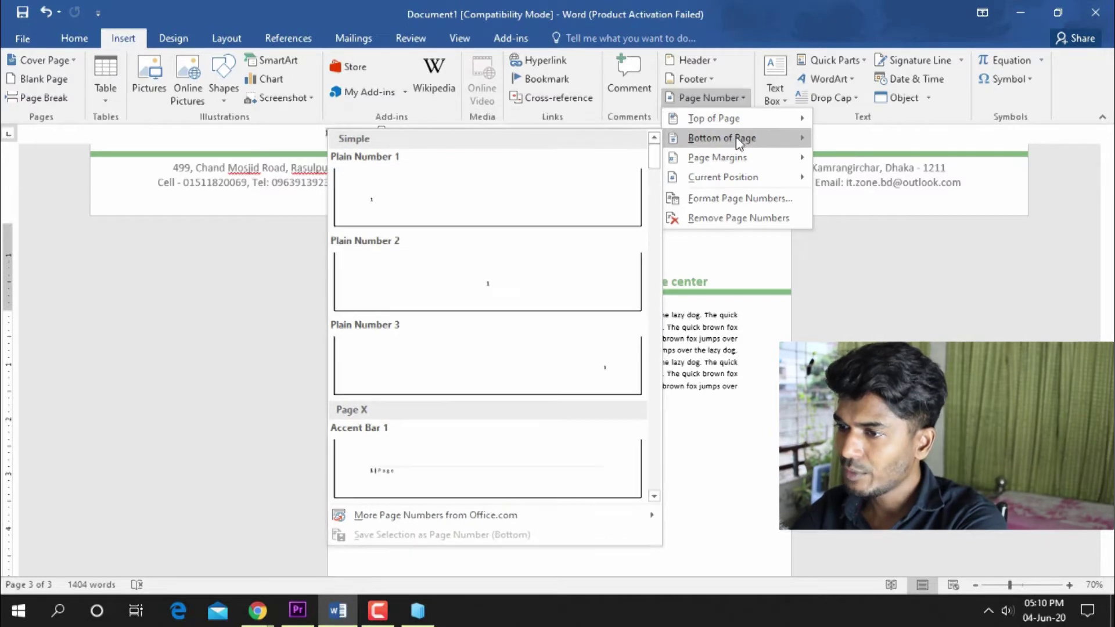
pyautogui.moveTo(721, 137)
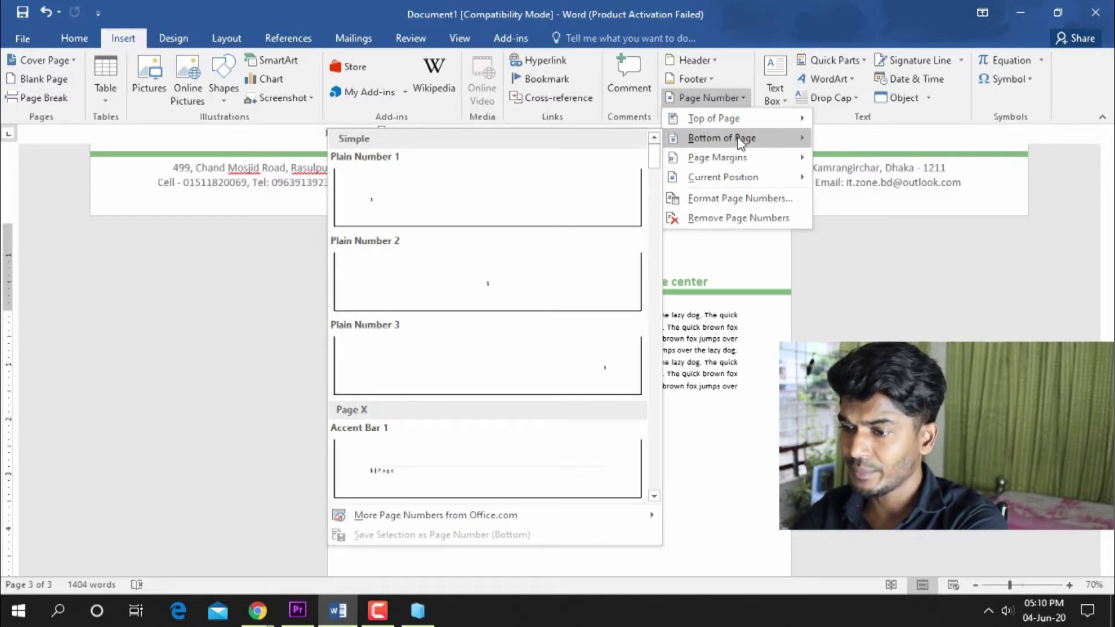
pyautogui.click(624, 350)
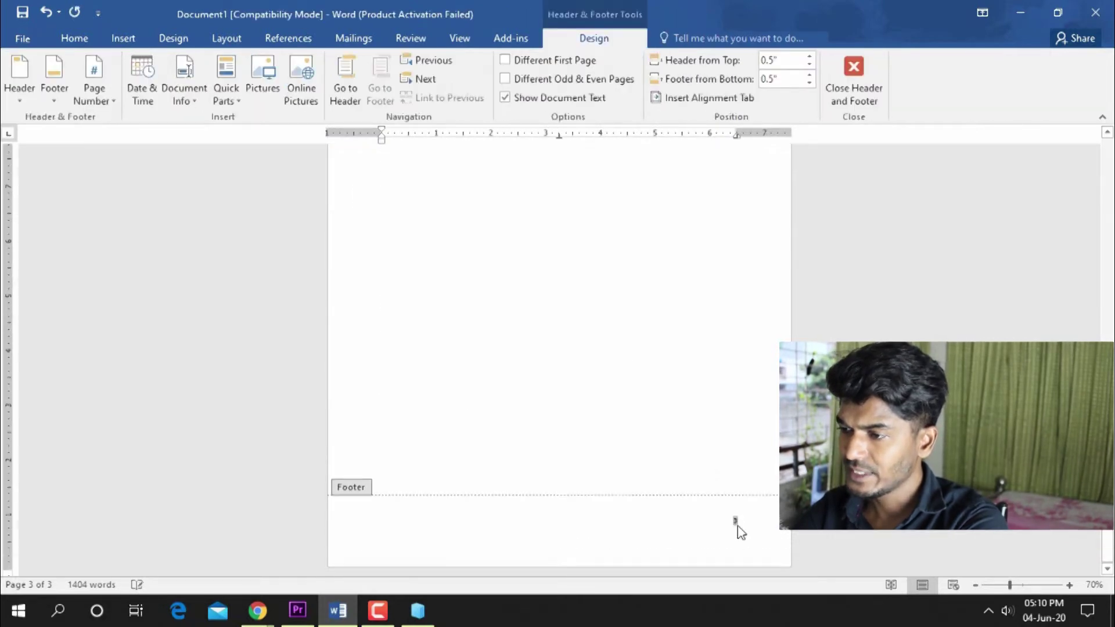
# Step: Close footer editing and return to the document body
pyautogui.scroll(2, 732, 464)
pyautogui.click(865, 81)
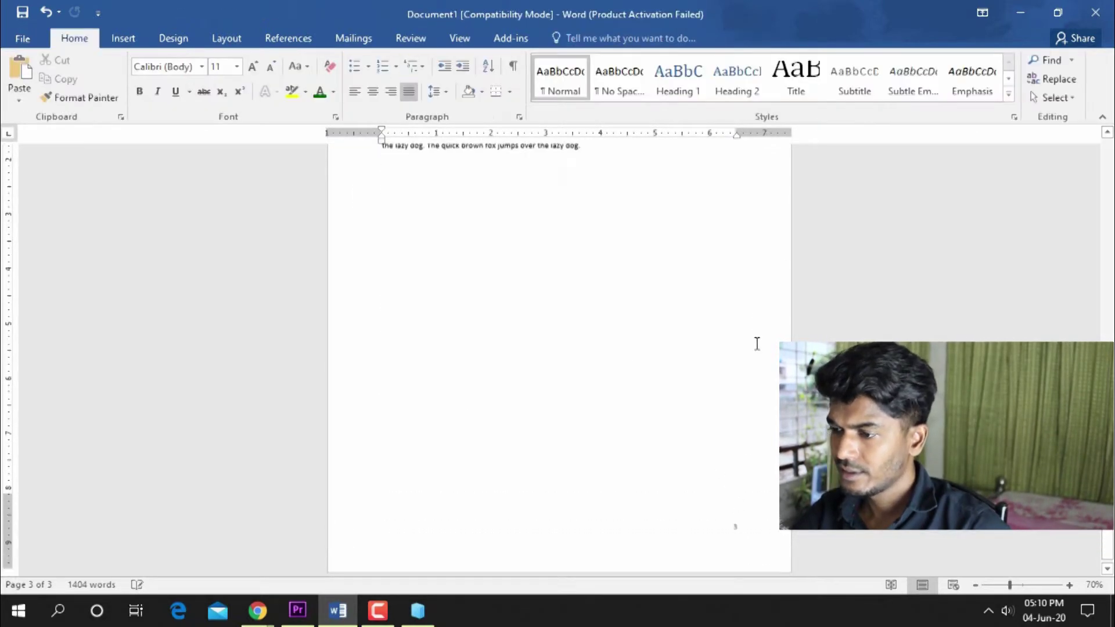
pyautogui.scroll(7, 741, 468)
pyautogui.scroll(-1, 948, 512)
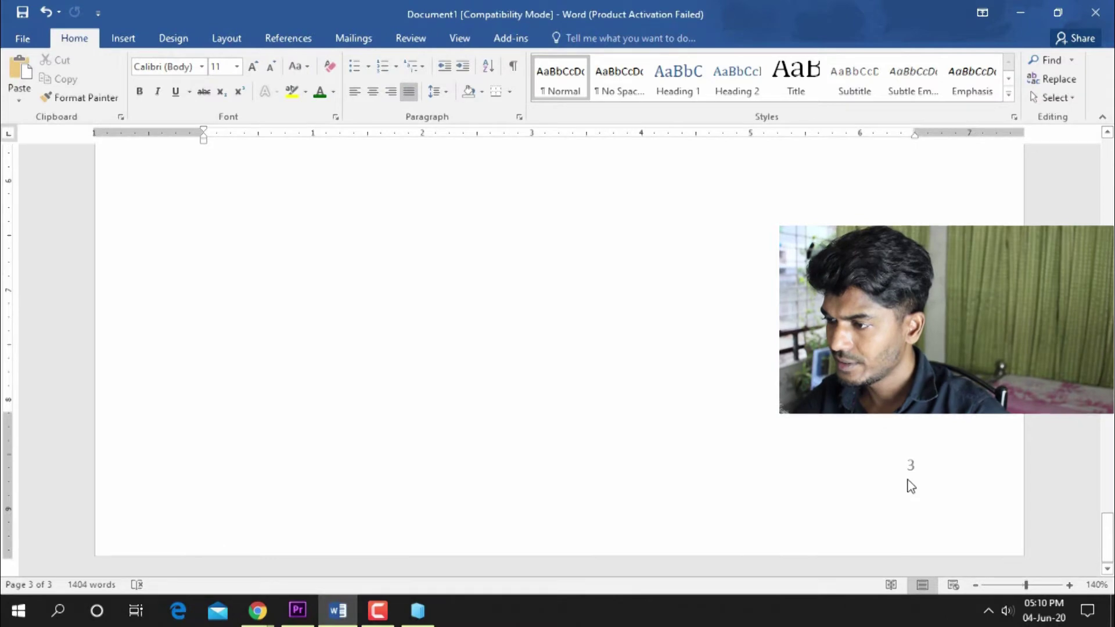
# Step: Paste more sample paragraphs so the document runs to 7 pages
pyautogui.hotkey('ctrl', 'v')
pyautogui.hotkey('ctrl', 'v')
pyautogui.hotkey('ctrl', 'v')
pyautogui.hotkey('ctrl', 'v')
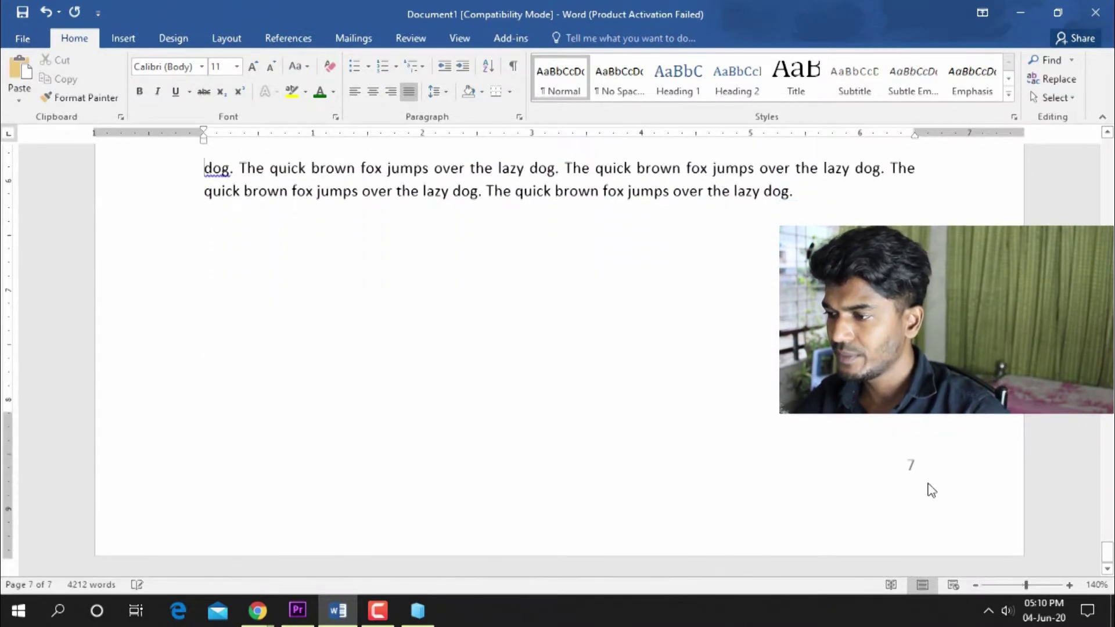
pyautogui.scroll(3, 910, 463)
pyautogui.scroll(10, 558, 348)
pyautogui.scroll(10, 557, 348)
pyautogui.scroll(10, 558, 349)
pyautogui.scroll(10, 557, 349)
pyautogui.keyDown('ctrl'); pyautogui.scroll(-3, 557, 348); pyautogui.keyUp('ctrl')
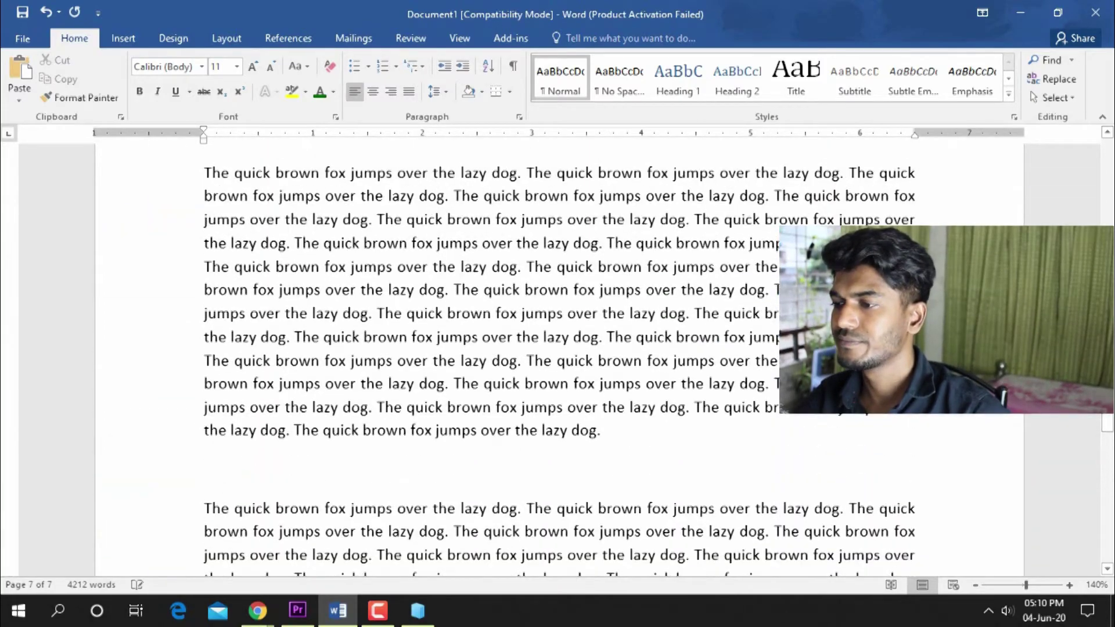
pyautogui.keyDown('ctrl'); pyautogui.scroll(-3, 557, 348); pyautogui.keyUp('ctrl')
pyautogui.keyDown('ctrl'); pyautogui.scroll(-1, 558, 348); pyautogui.keyUp('ctrl')
pyautogui.scroll(5, 557, 348)
pyautogui.scroll(5, 557, 348)
pyautogui.scroll(5, 557, 348)
pyautogui.scroll(5, 557, 349)
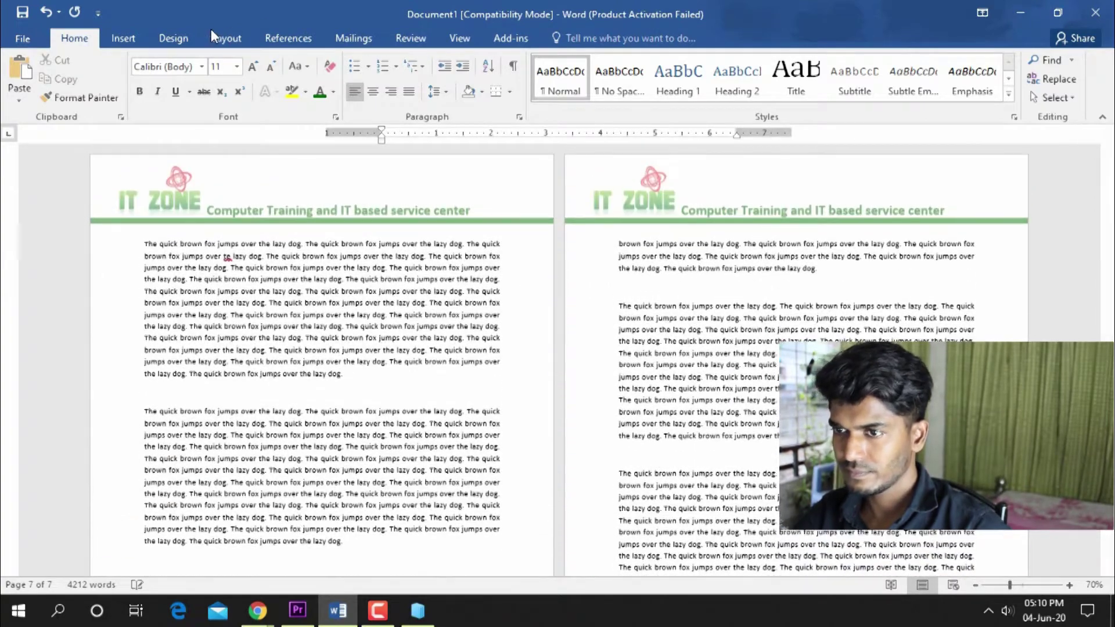
# Step: Insert a Simple Text Box into page 1's first paragraph and type 'Dhaka, Bangladesh' in it
pyautogui.click(122, 38)
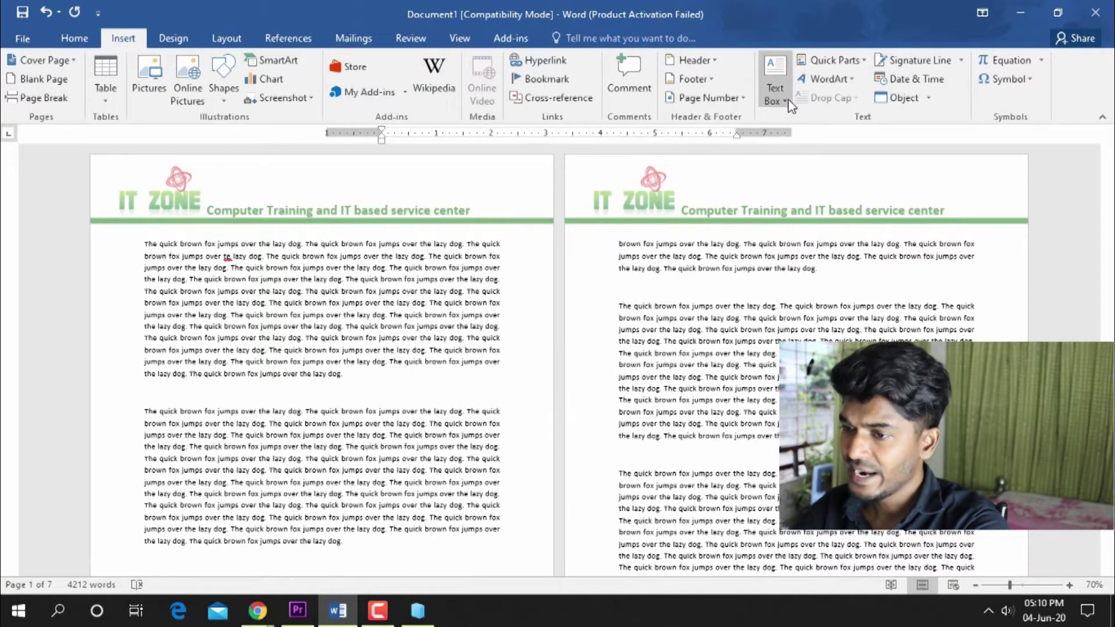
pyautogui.click(494, 361)
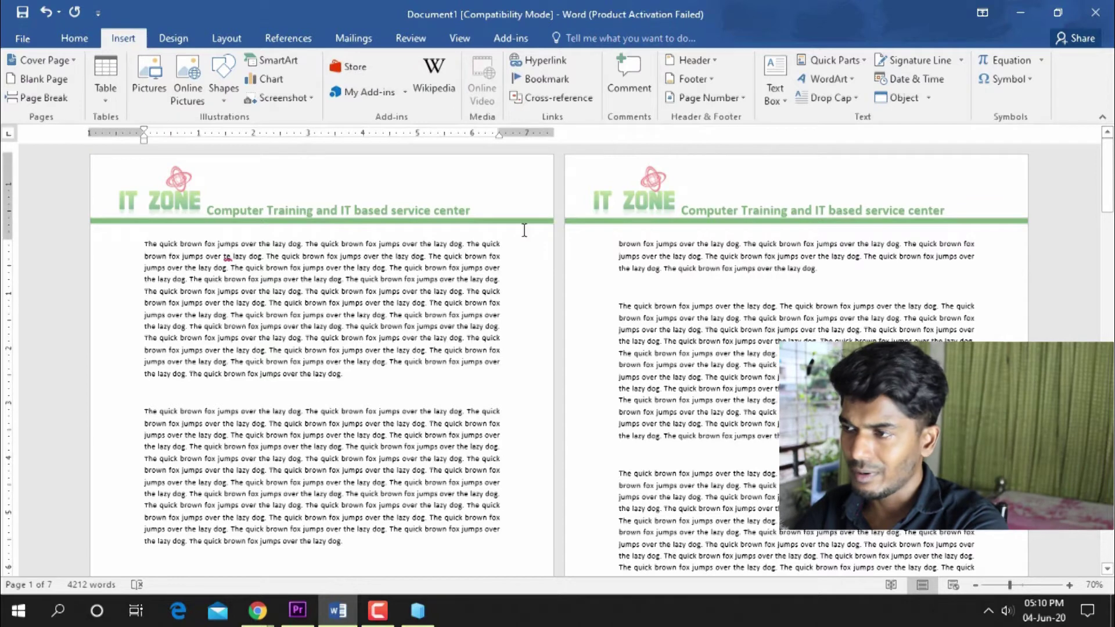
pyautogui.moveTo(347, 375)
pyautogui.mouseDown()
pyautogui.moveTo(145, 243)
pyautogui.moveTo(368, 187)
pyautogui.moveTo(267, 311)
pyautogui.mouseUp()
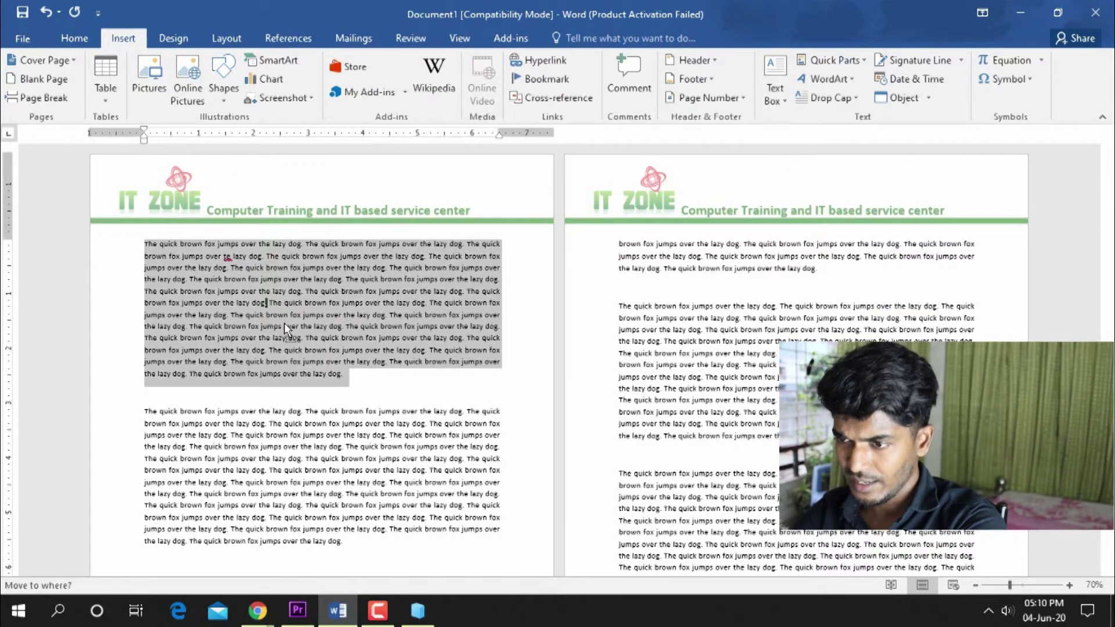
pyautogui.moveTo(384, 401); pyautogui.dragTo(376, 392)
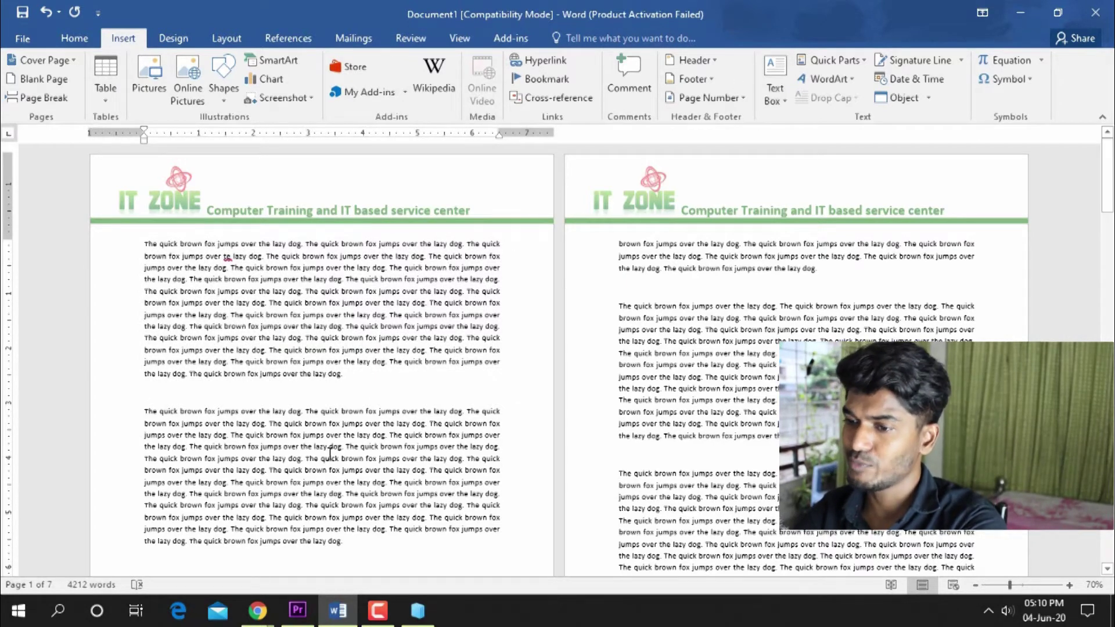
pyautogui.click(775, 87)
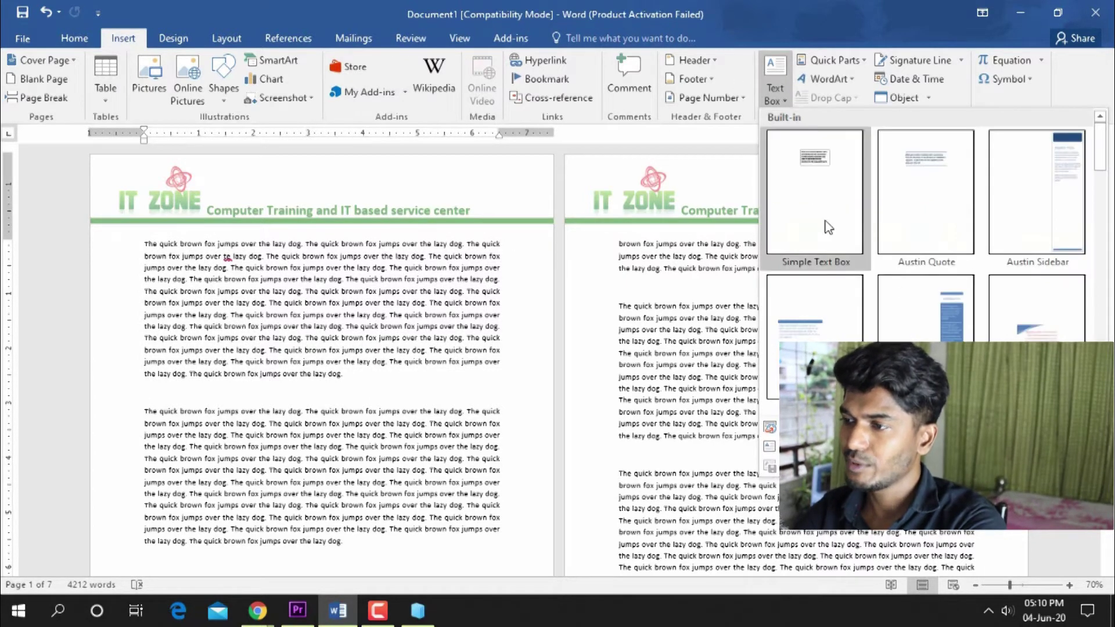
pyautogui.click(806, 183)
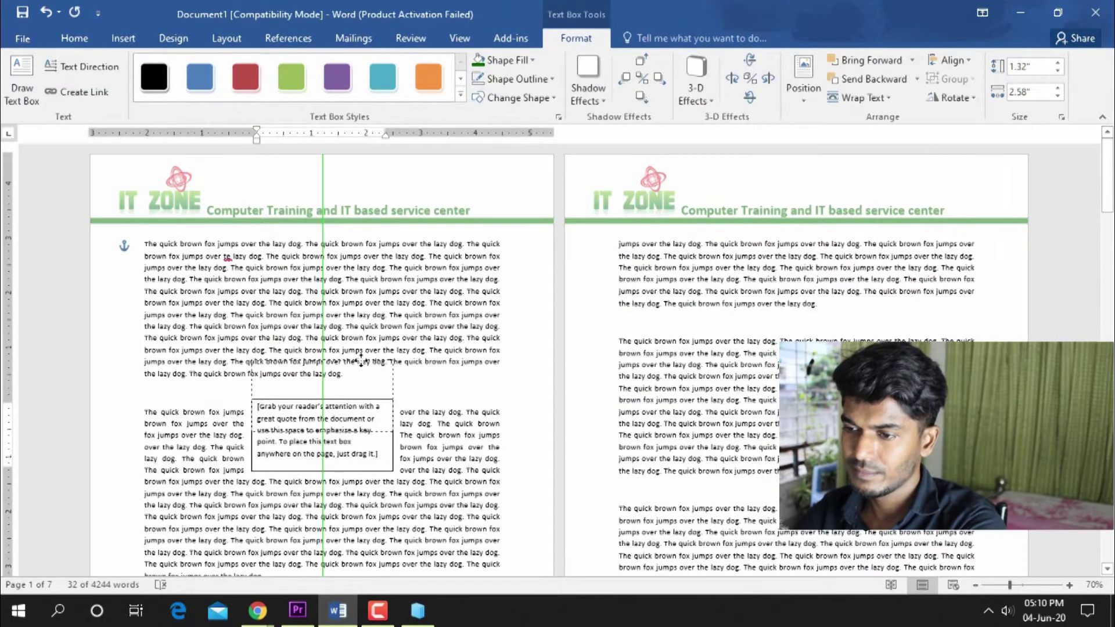
pyautogui.moveTo(363, 384); pyautogui.dragTo(363, 319)
pyautogui.click(383, 382)
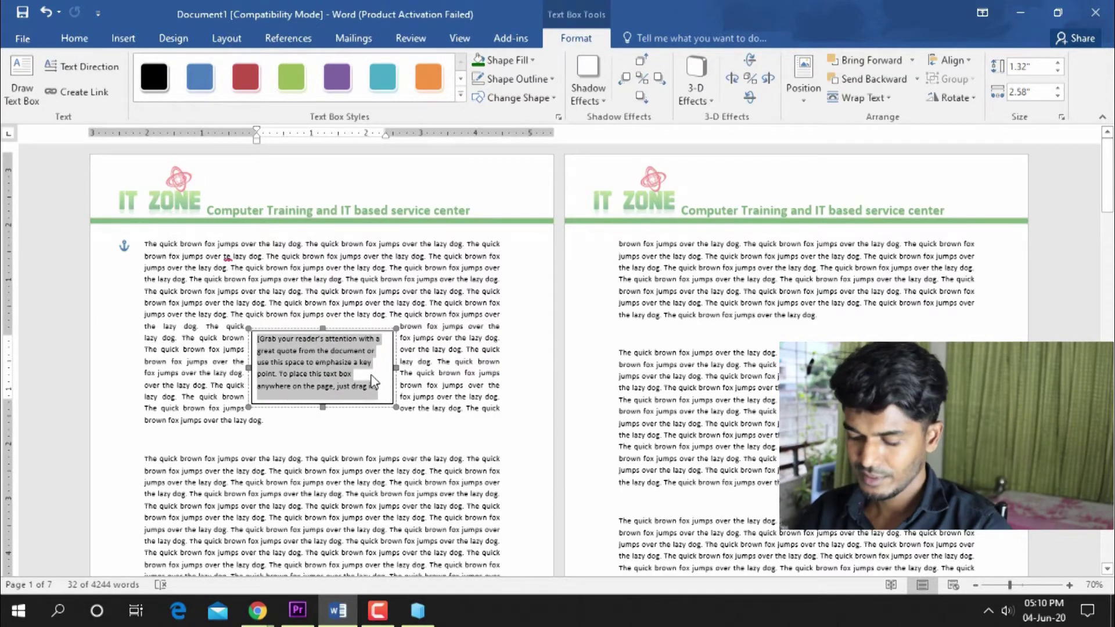
pyautogui.write('Bangladesh')
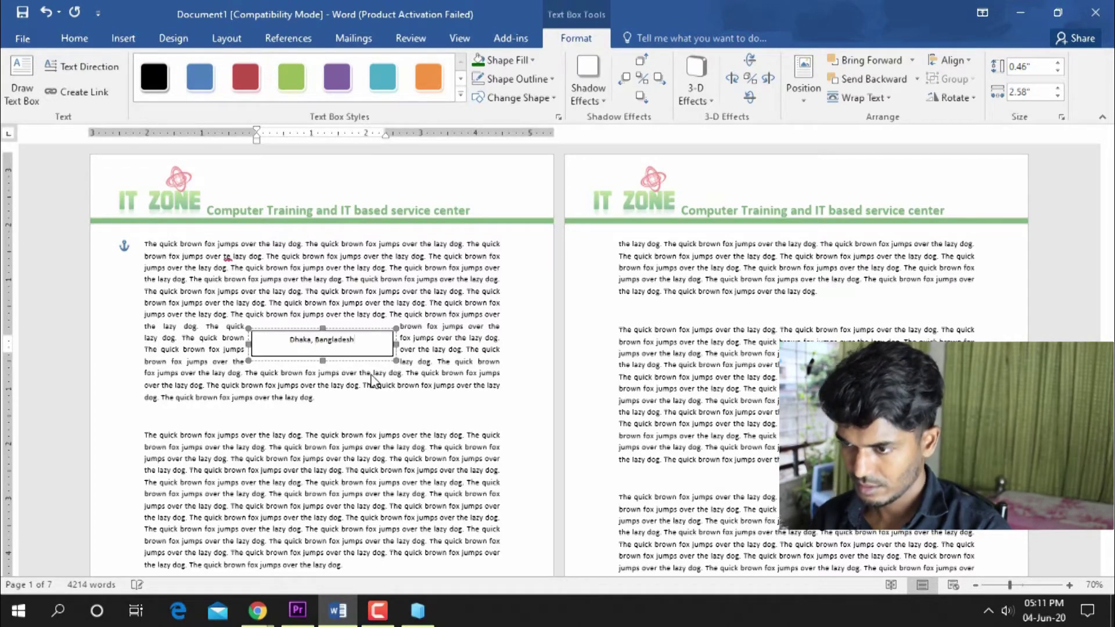
# Step: Enlarge the 'Dhaka, Bangladesh' text and make it bold
pyautogui.hotkey('ctrl', 'a')
pyautogui.hotkey('ctrl', 'shift', '.')
pyautogui.hotkey('ctrl', 'shift', '.')
pyautogui.hotkey('ctrl', 'shift', '.')
pyautogui.hotkey('ctrl', 'shift', '.')
pyautogui.hotkey('ctrl', 'b')
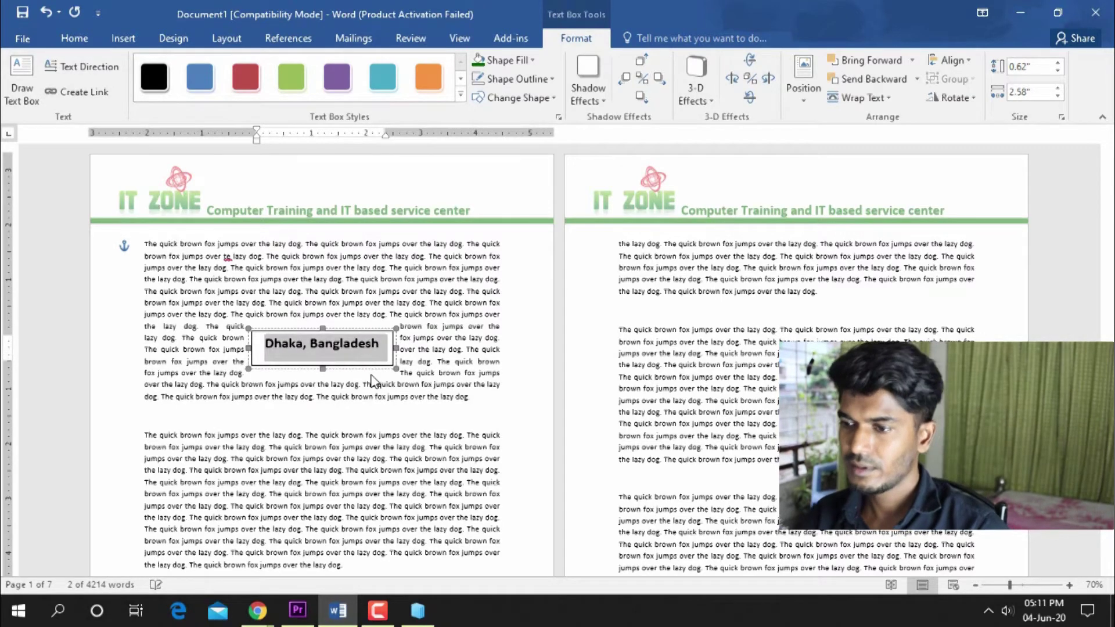
pyautogui.click(372, 381)
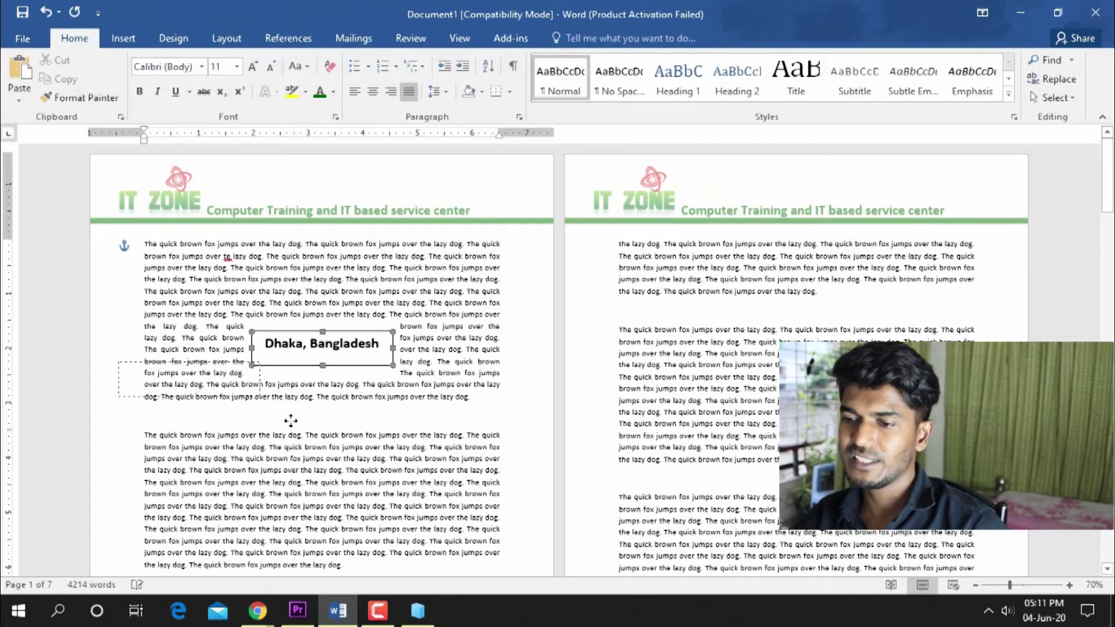
# Step: Drag the text box lower within page 1's first paragraph
pyautogui.moveTo(356, 460); pyautogui.dragTo(356, 459)
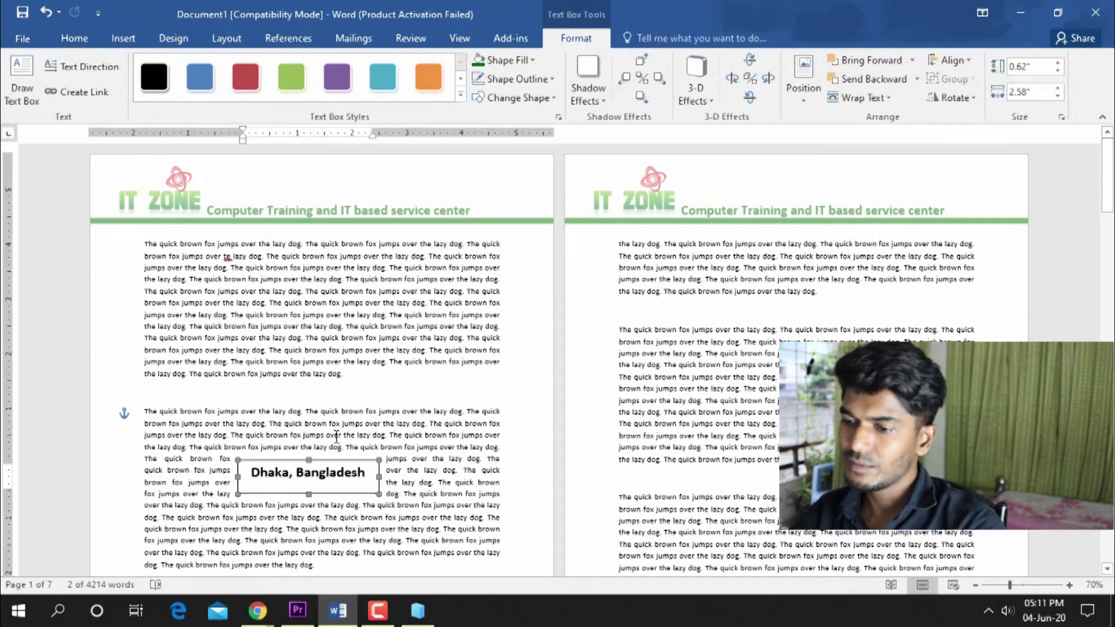
pyautogui.moveTo(347, 463); pyautogui.dragTo(355, 296)
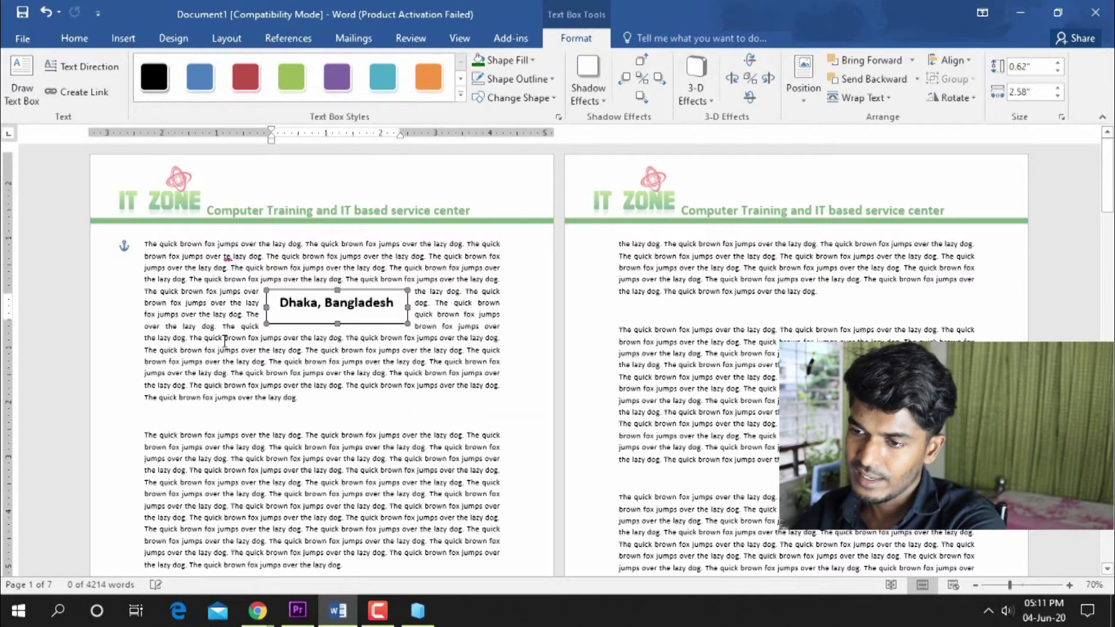
pyautogui.click(164, 338)
pyautogui.moveTo(372, 293); pyautogui.dragTo(298, 351)
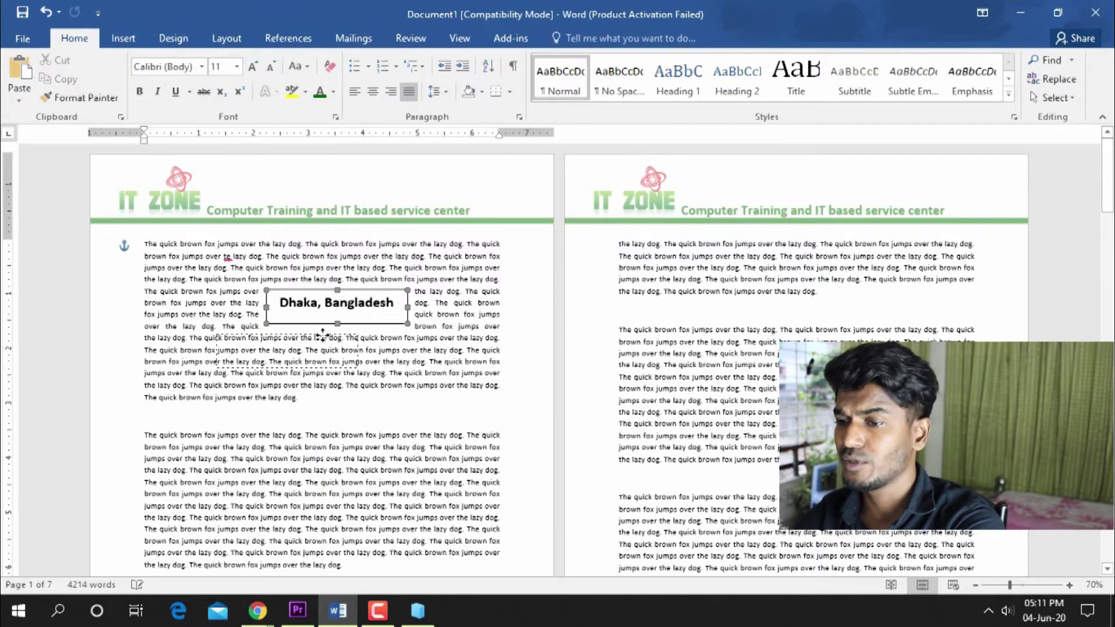
pyautogui.moveTo(322, 335)
pyautogui.mouseDown()
pyautogui.moveTo(328, 297)
pyautogui.moveTo(449, 316)
pyautogui.mouseUp()
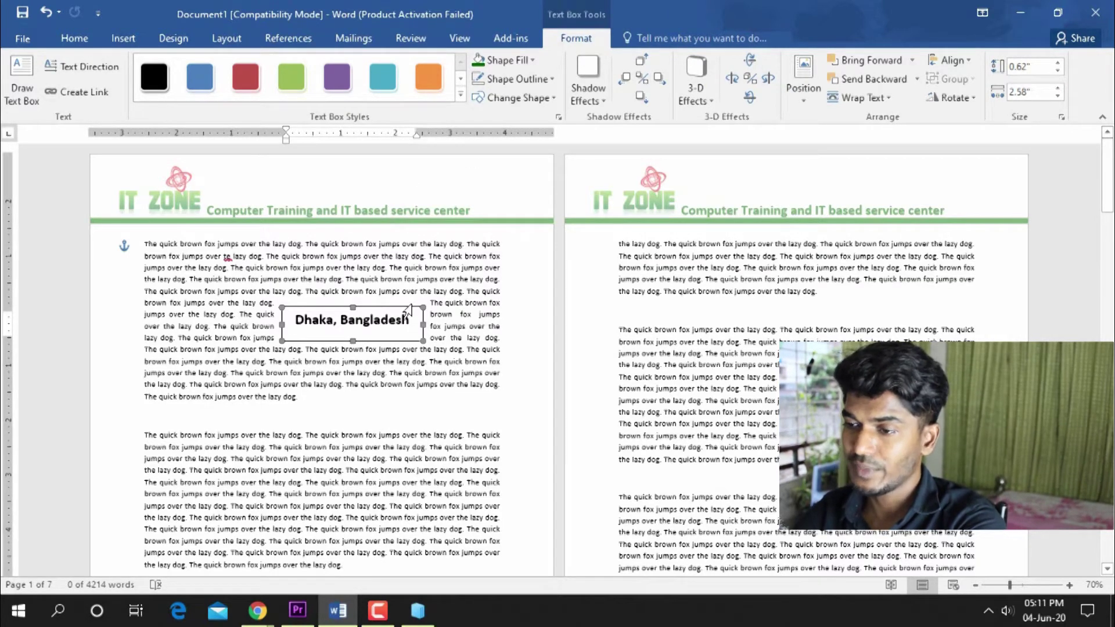
pyautogui.click(409, 312)
pyautogui.click(410, 312)
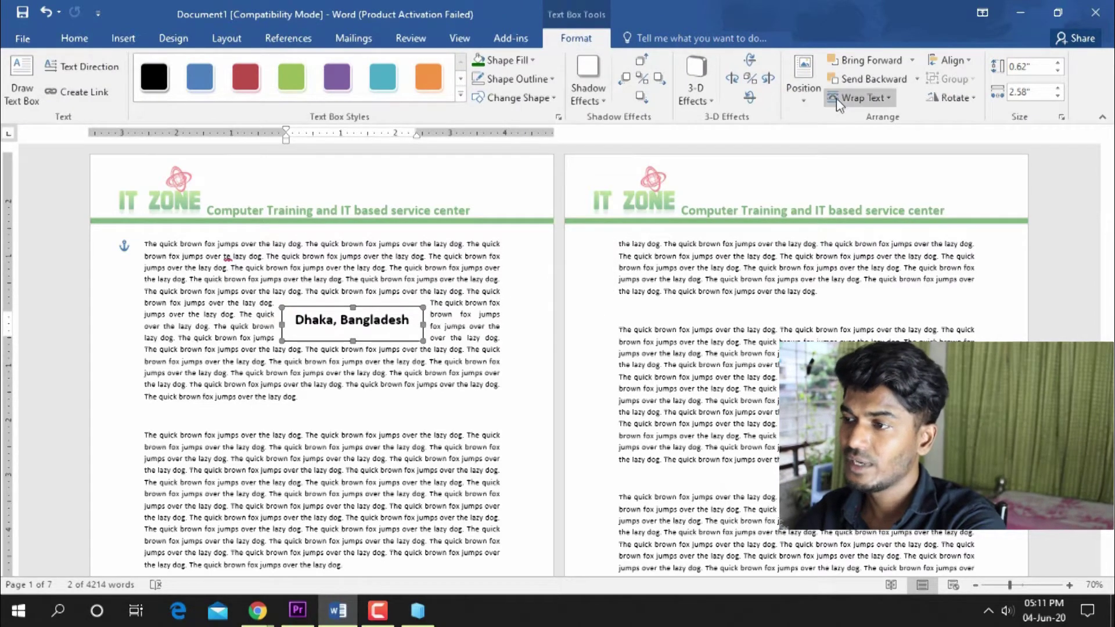
# Step: Set the text box's wrapping to In Front of Text
pyautogui.click(882, 102)
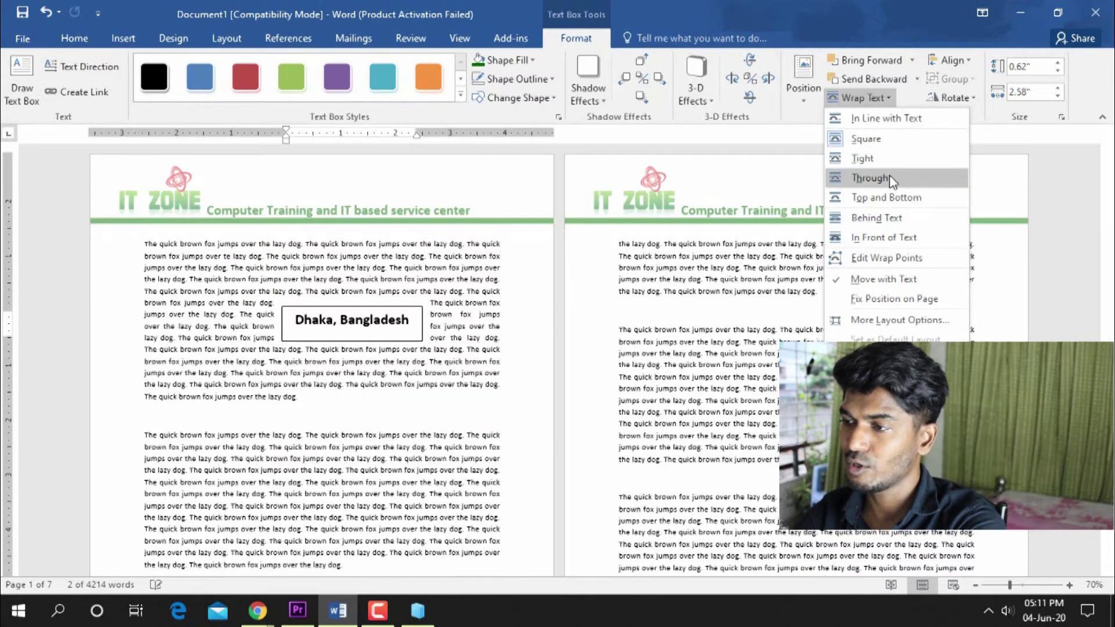
pyautogui.click(894, 238)
pyautogui.click(405, 318)
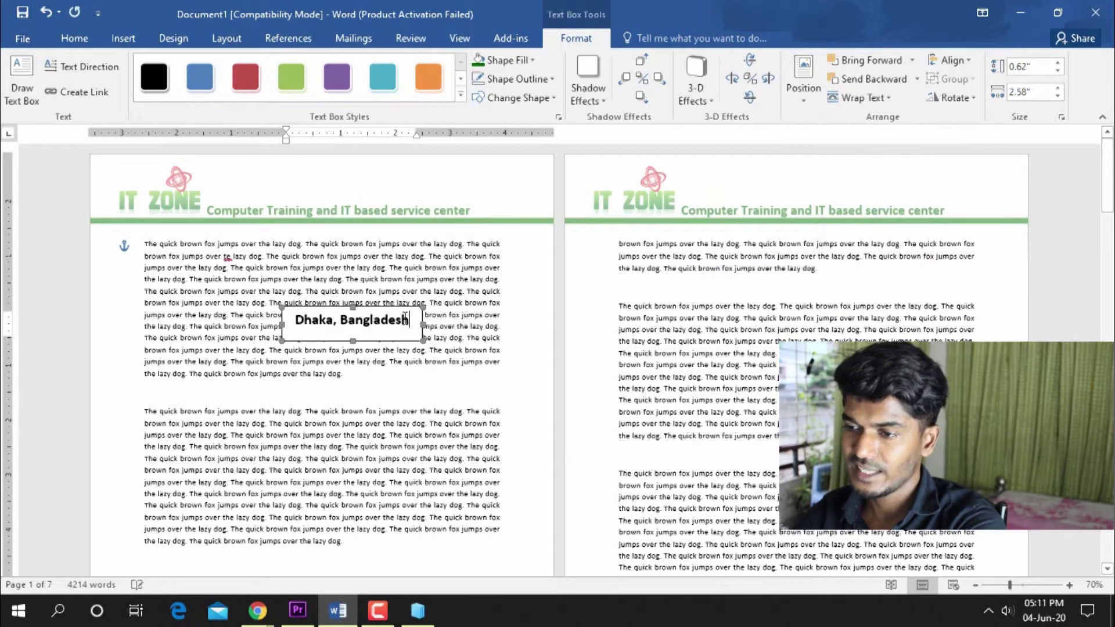
# Step: Drag the Dhaka, Bangladesh box up into the middle of the first paragraph
pyautogui.moveTo(404, 307); pyautogui.dragTo(373, 323)
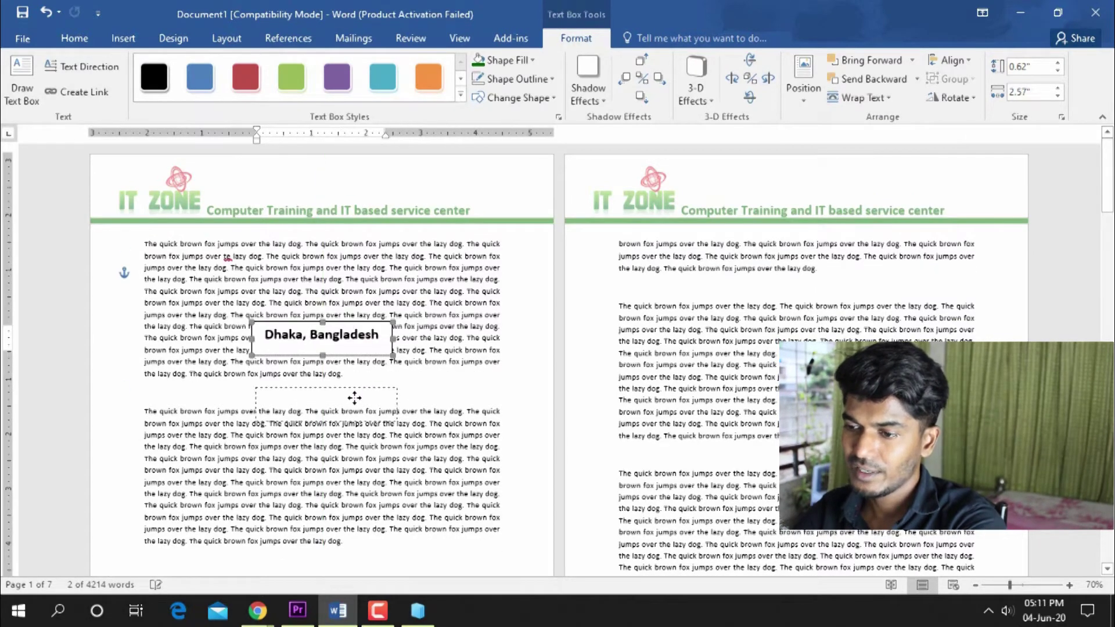
pyautogui.moveTo(354, 374); pyautogui.dragTo(355, 350)
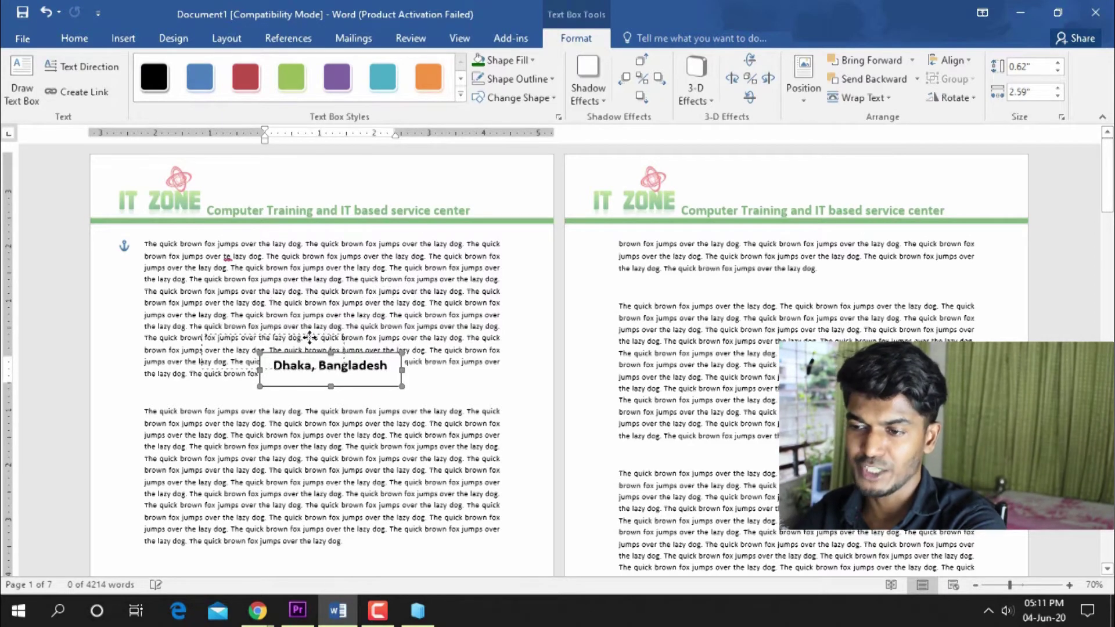
pyautogui.moveTo(377, 359); pyautogui.dragTo(410, 350)
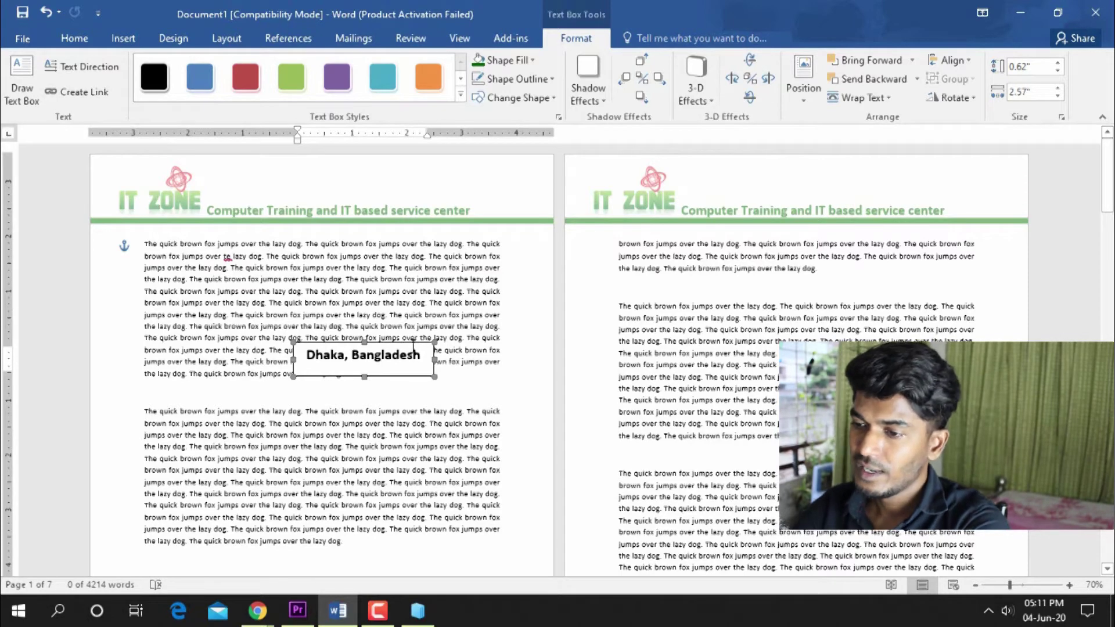
pyautogui.moveTo(401, 347); pyautogui.dragTo(338, 380)
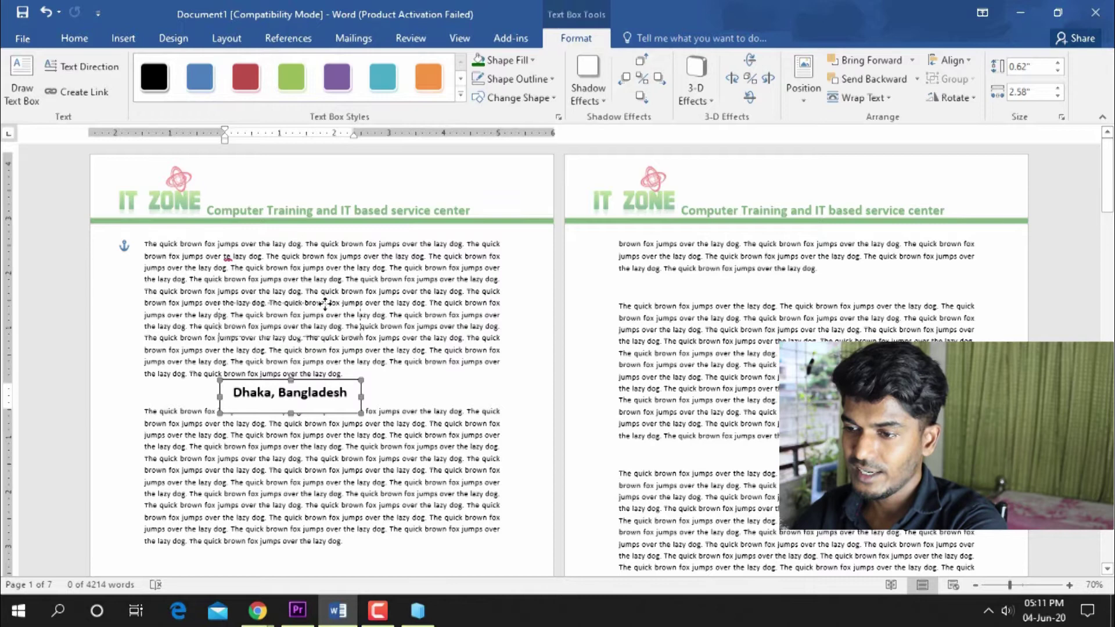
pyautogui.moveTo(349, 416); pyautogui.dragTo(349, 340)
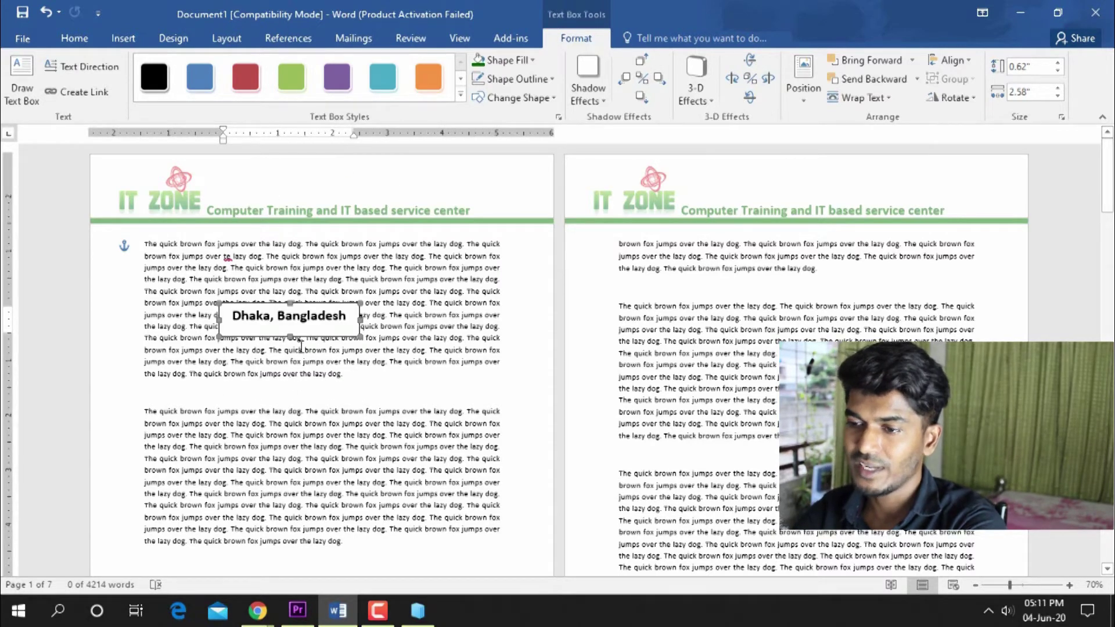
pyautogui.click(504, 60)
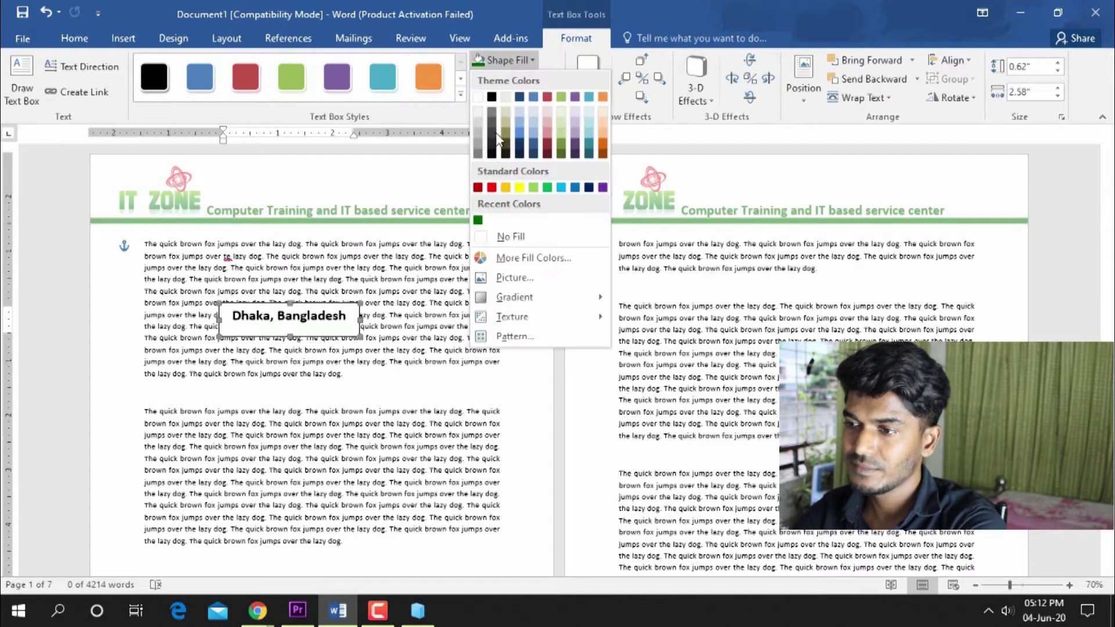
# Step: Give the text box No Fill and No Outline, after briefly trying a red outline
pyautogui.click(503, 238)
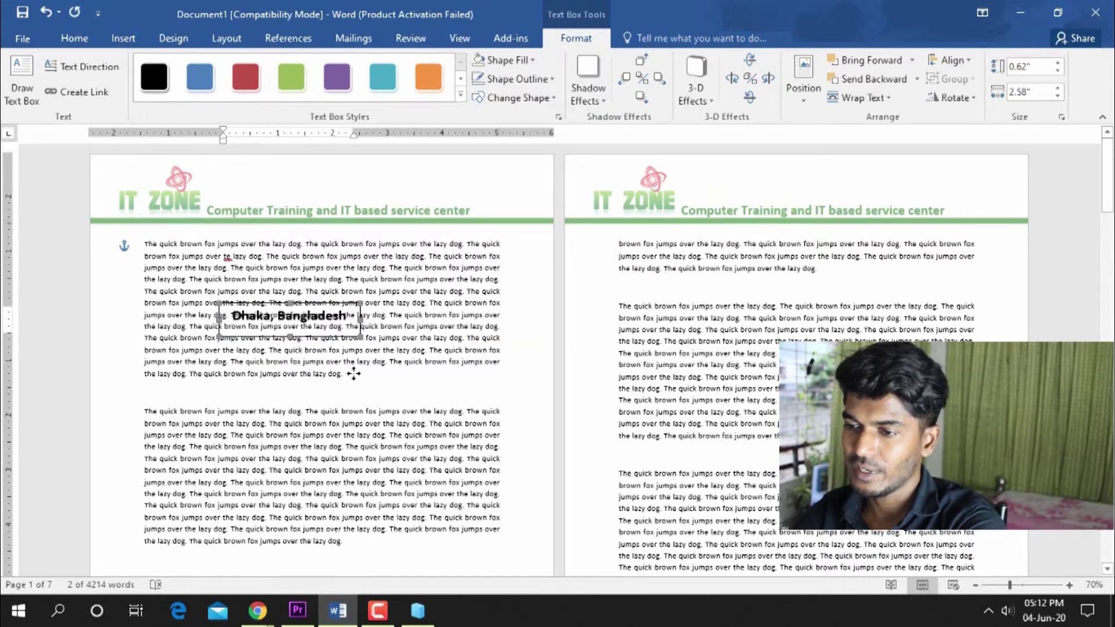
pyautogui.moveTo(353, 373); pyautogui.dragTo(387, 382)
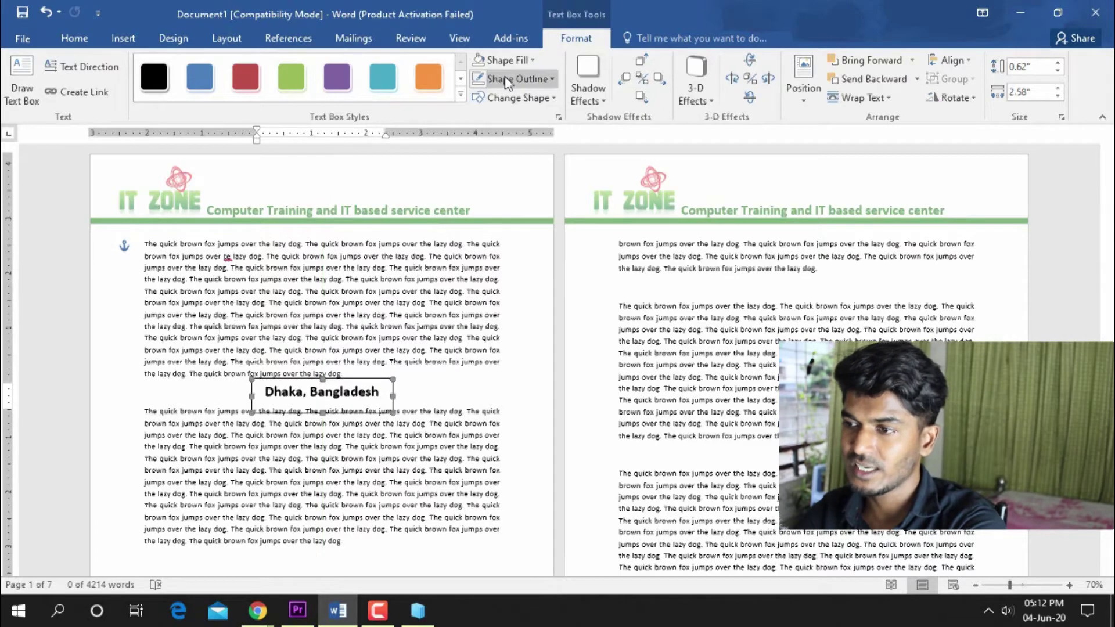
pyautogui.click(538, 80)
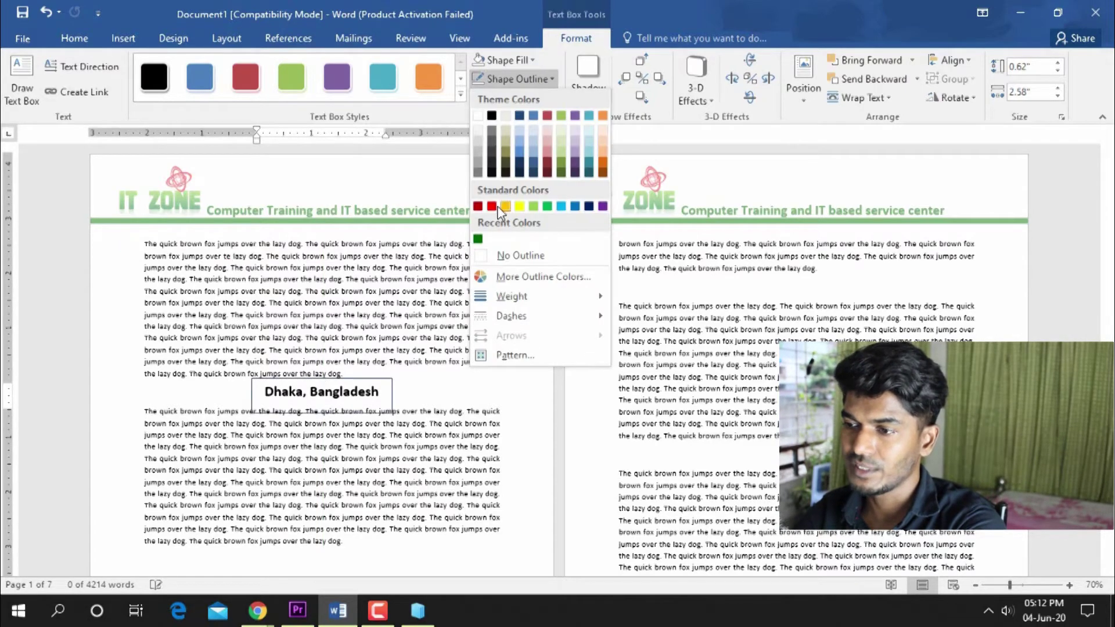
pyautogui.click(490, 207)
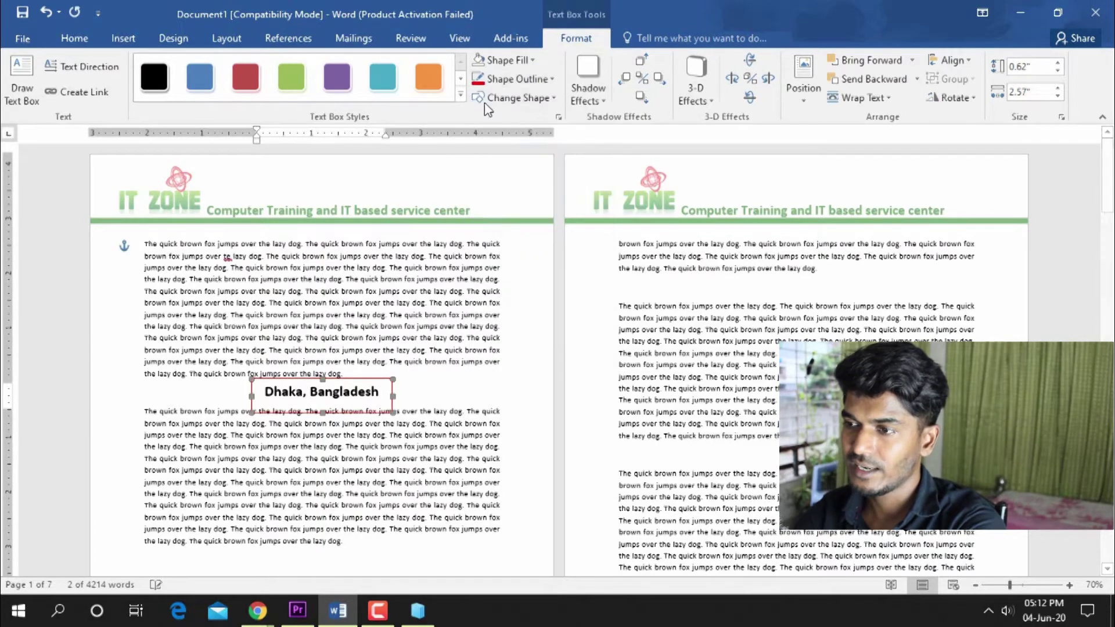
pyautogui.click(545, 99)
pyautogui.click(546, 99)
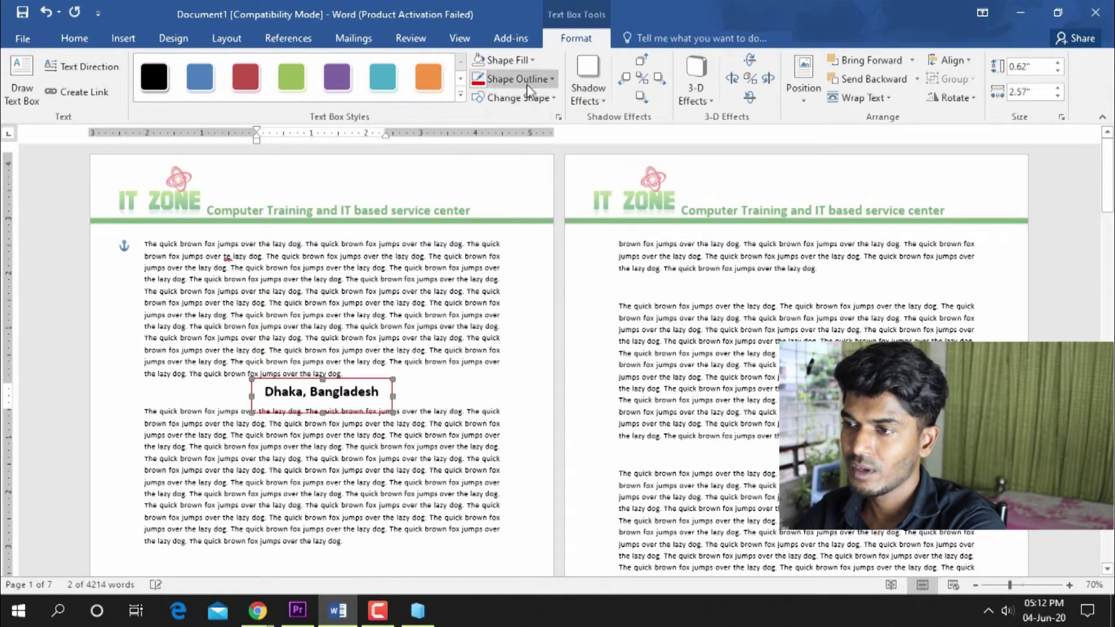
pyautogui.click(527, 84)
pyautogui.click(511, 254)
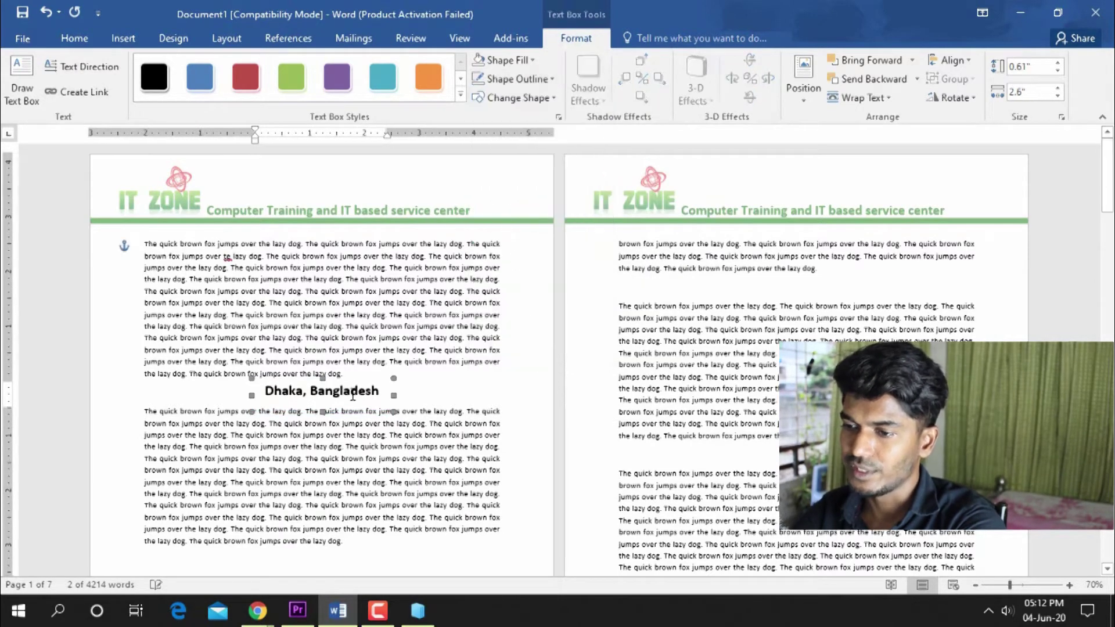
# Step: Place the text box at the left margin between the first two paragraphs
pyautogui.click(376, 384)
pyautogui.moveTo(394, 381); pyautogui.dragTo(429, 313)
pyautogui.click(372, 318)
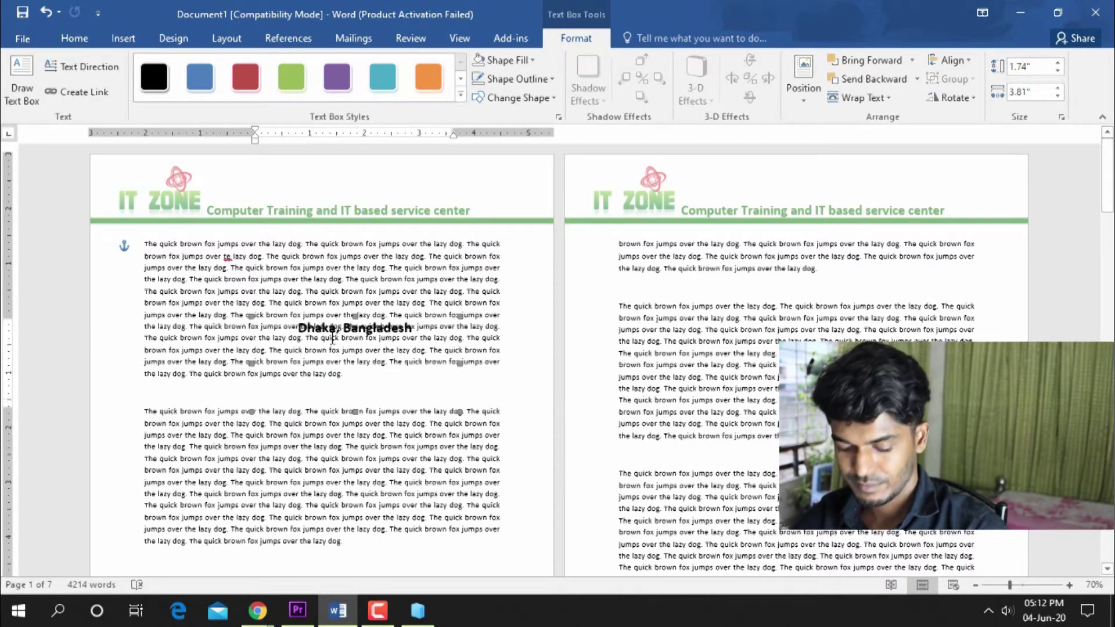
pyautogui.hotkey('ctrl', 'z')
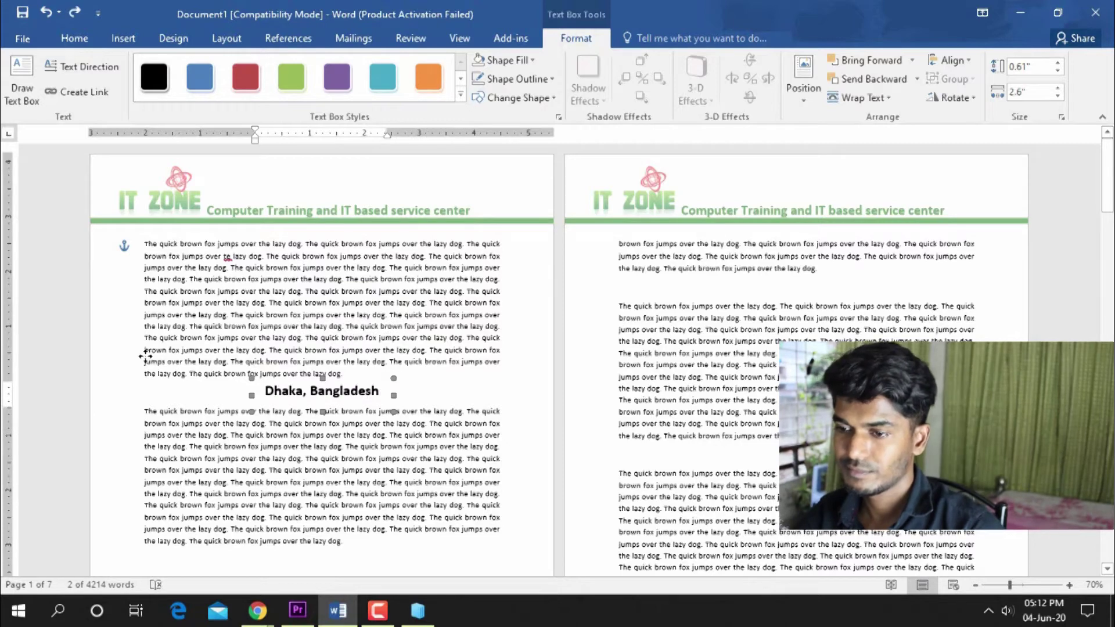
pyautogui.moveTo(182, 383); pyautogui.dragTo(227, 376)
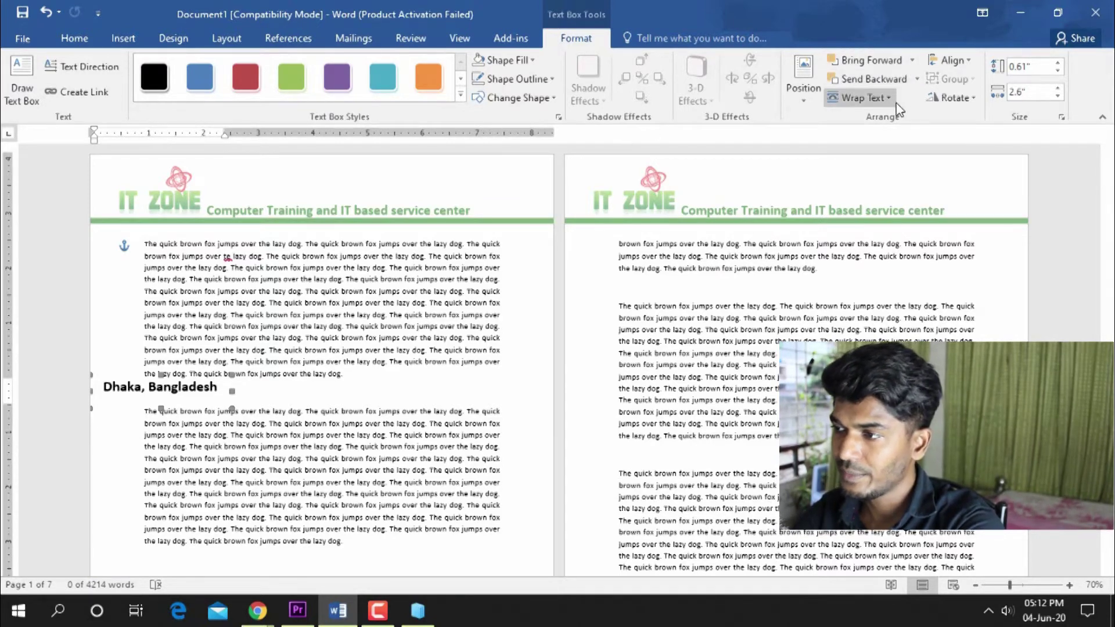
pyautogui.click(944, 97)
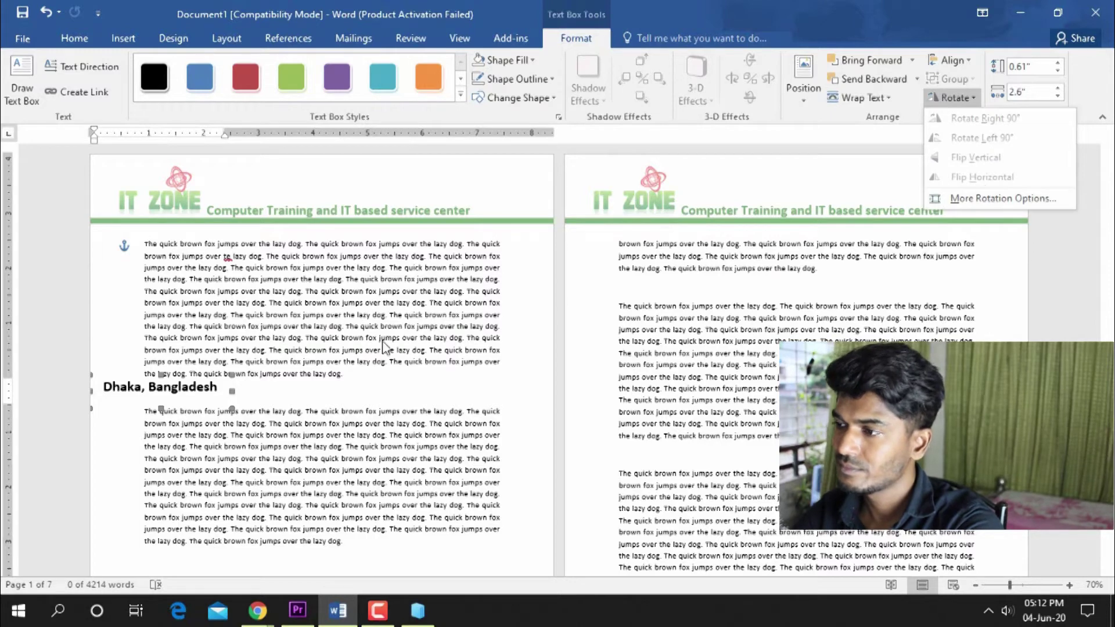
# Step: Undo the last move, rotate the text to run vertically, and set it in the left margin
pyautogui.hotkey('ctrl', 'z')
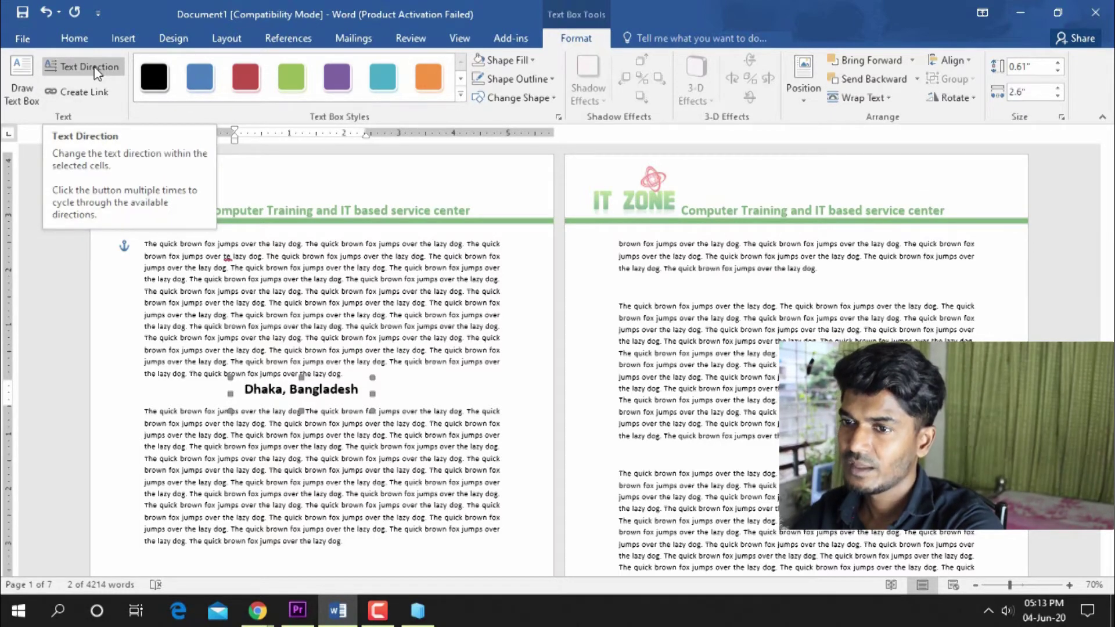
pyautogui.click(96, 68)
pyautogui.click(95, 69)
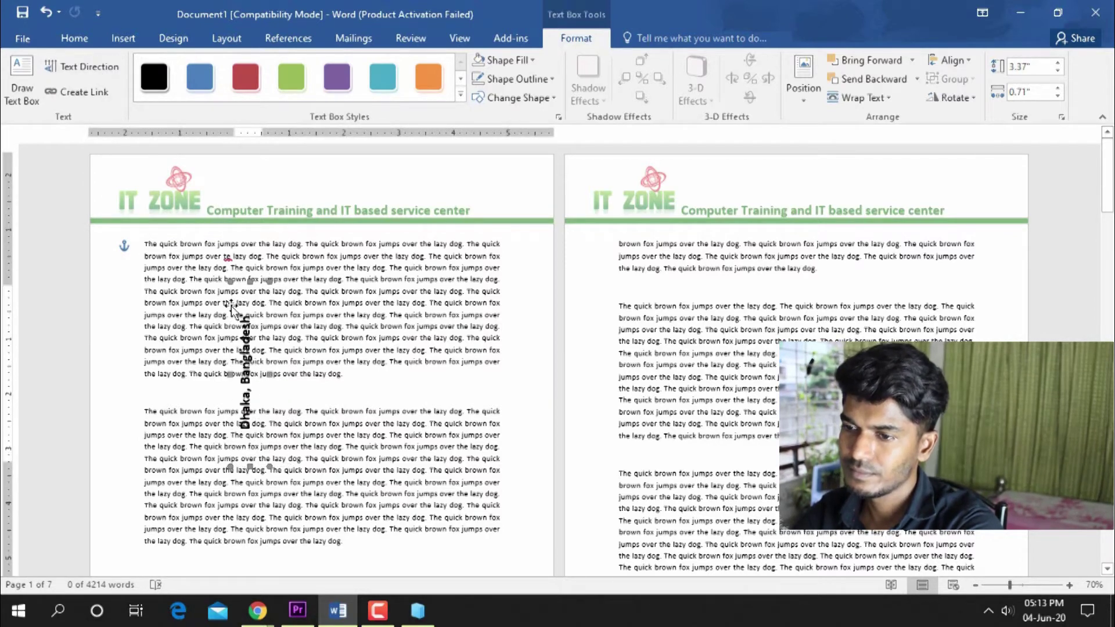
pyautogui.moveTo(161, 312)
pyautogui.mouseDown()
pyautogui.moveTo(112, 318)
pyautogui.moveTo(105, 344)
pyautogui.mouseUp()
pyautogui.click(355, 361)
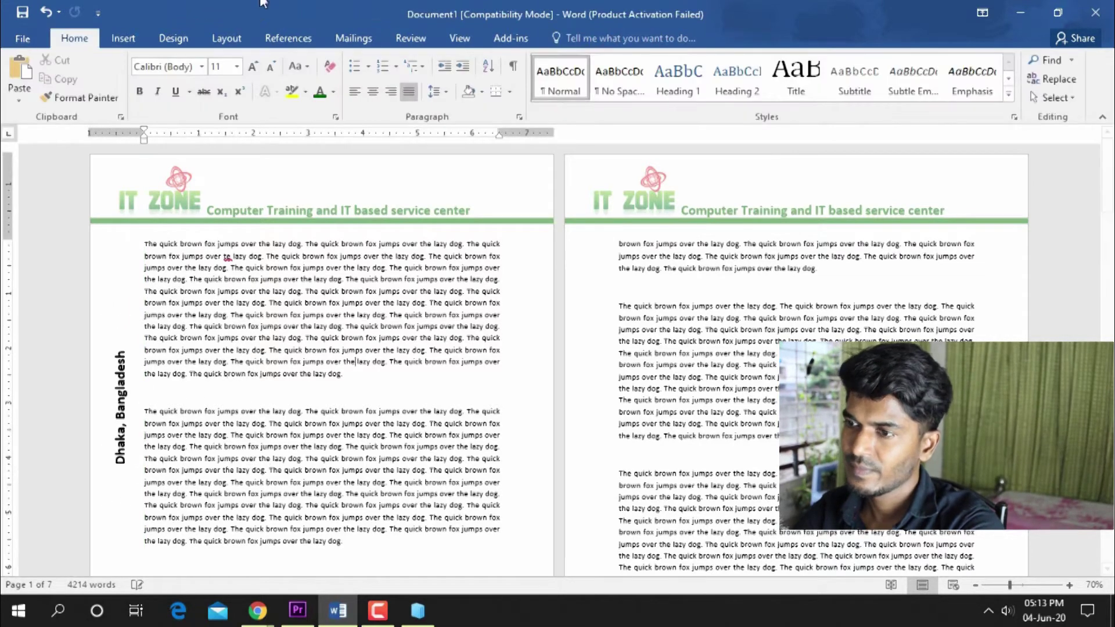
pyautogui.click(123, 39)
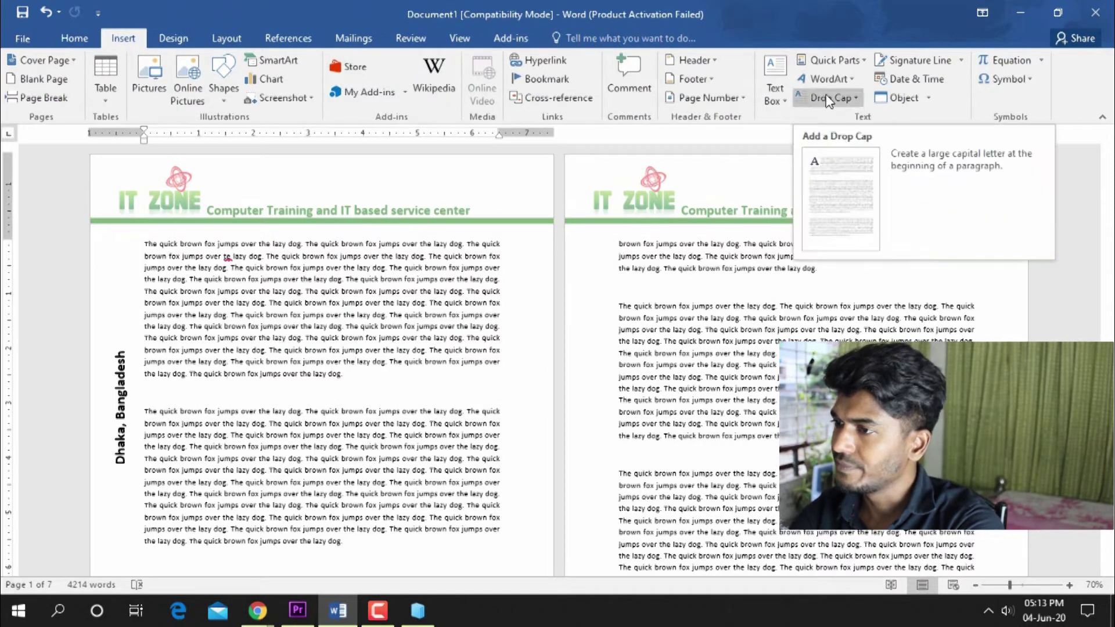
# Step: Preview WordArt styles, then add blank lines at page 1's top to push the body text down
pyautogui.click(835, 81)
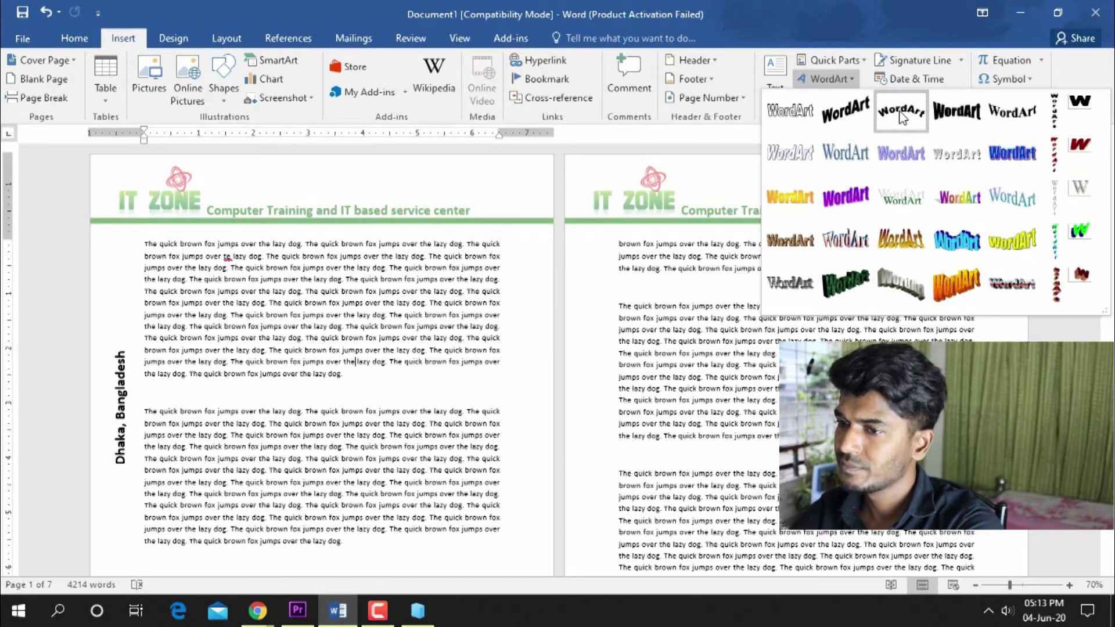
pyautogui.click(382, 224)
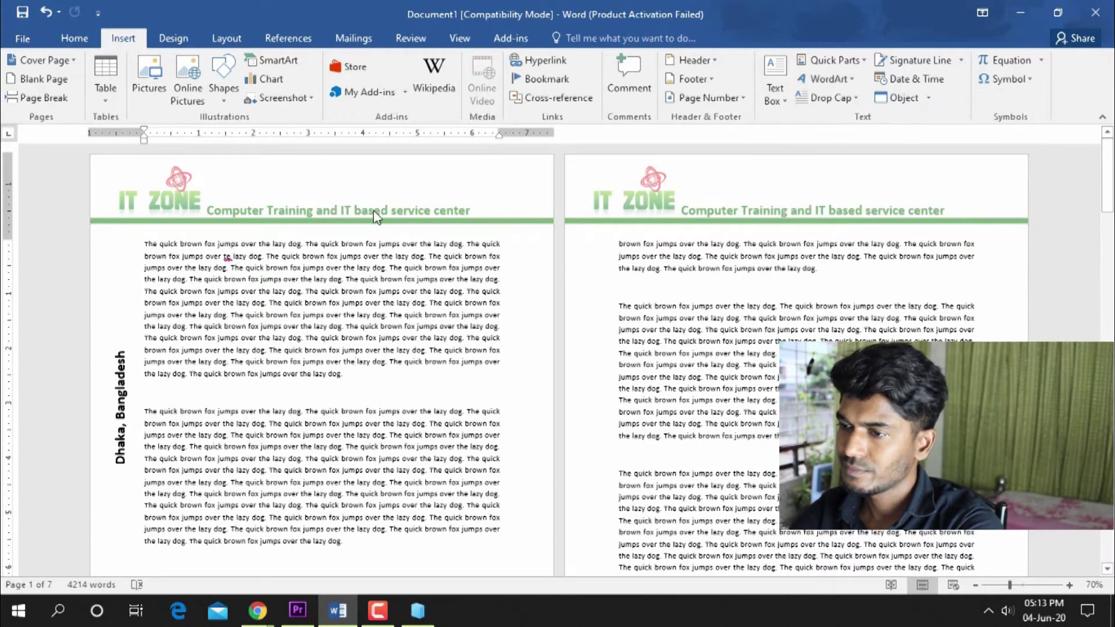
pyautogui.scroll(-3, 393, 270)
pyautogui.scroll(3, 232, 302)
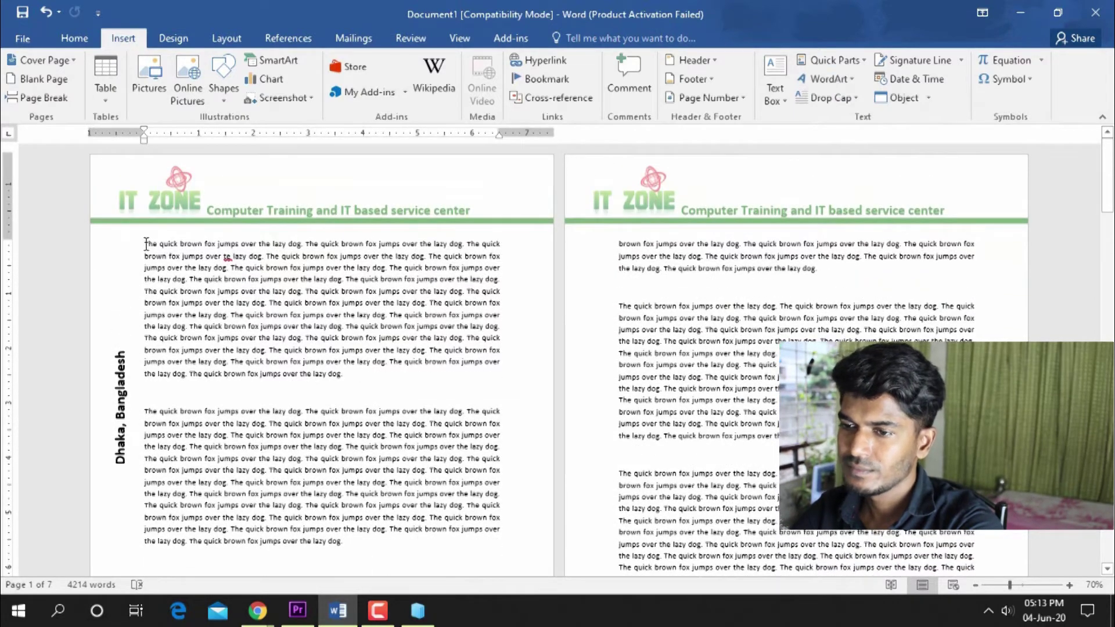
pyautogui.press('Return')
pyautogui.press('Return')
pyautogui.press('Return')
pyautogui.press('Return')
pyautogui.press('Return')
pyautogui.press('Return')
pyautogui.press('Return')
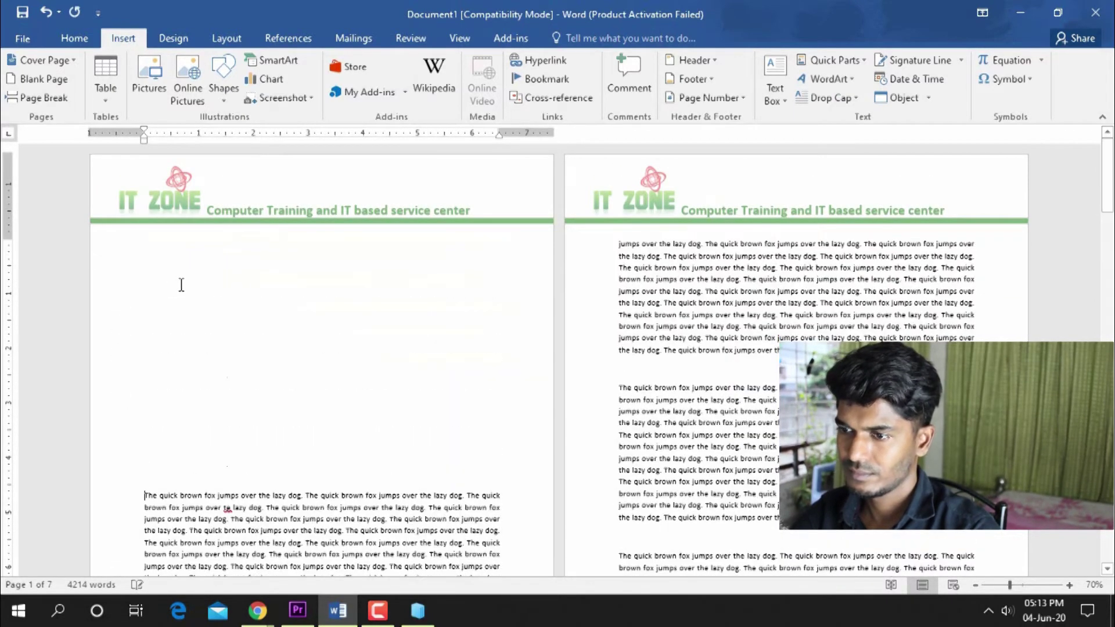
pyautogui.click(784, 101)
pyautogui.click(830, 79)
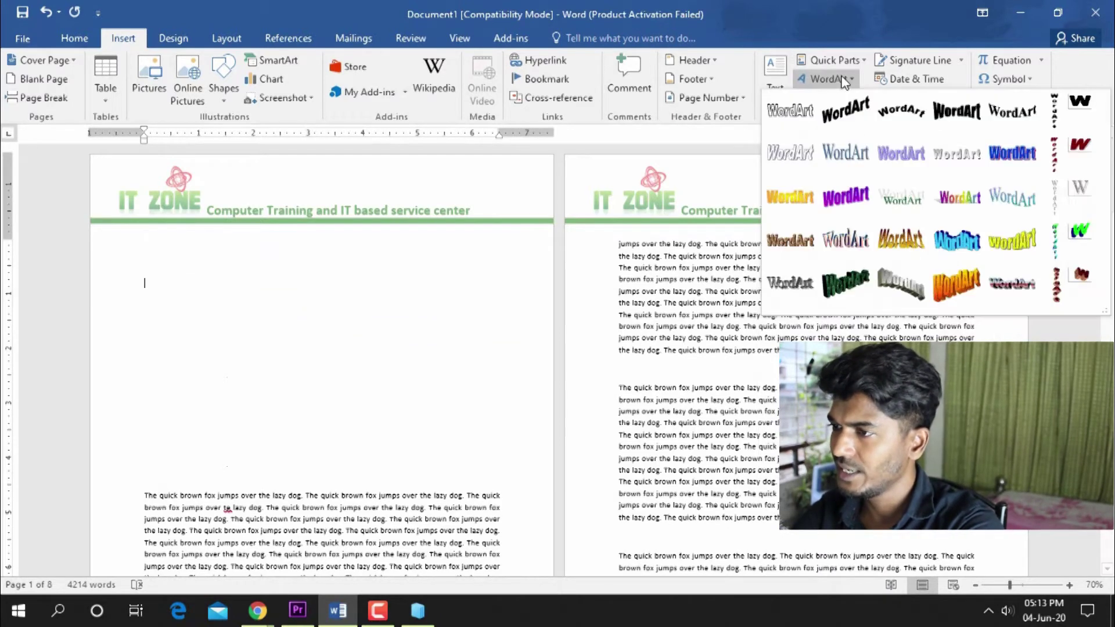
# Step: Insert a curved WordArt title reading 'Nurjahan Begum High School'
pyautogui.click(903, 112)
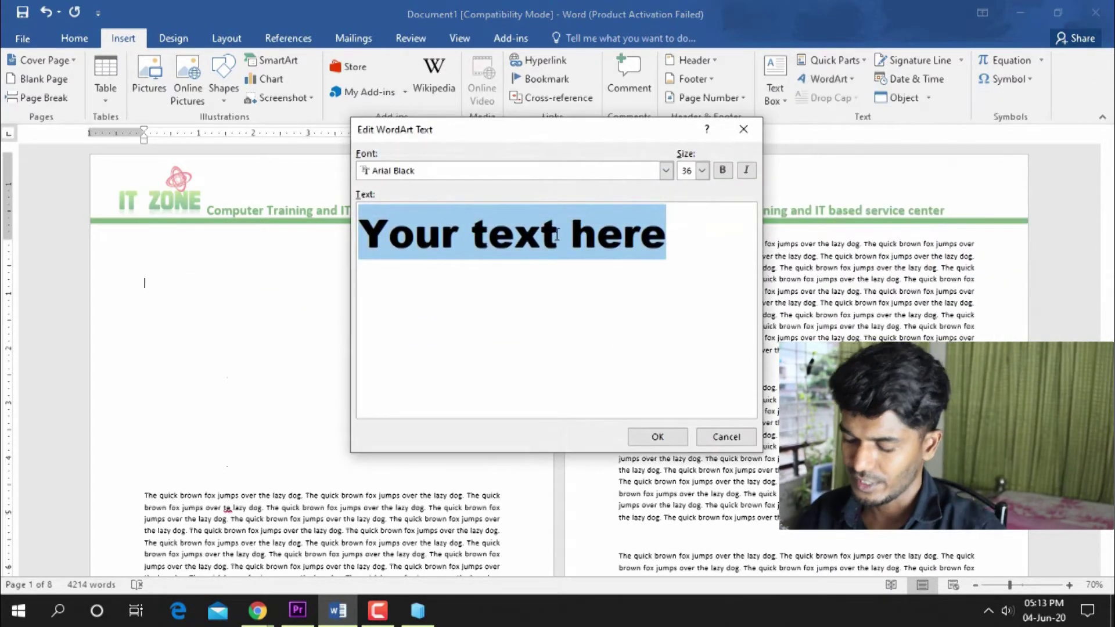
pyautogui.write('Nurjahan')
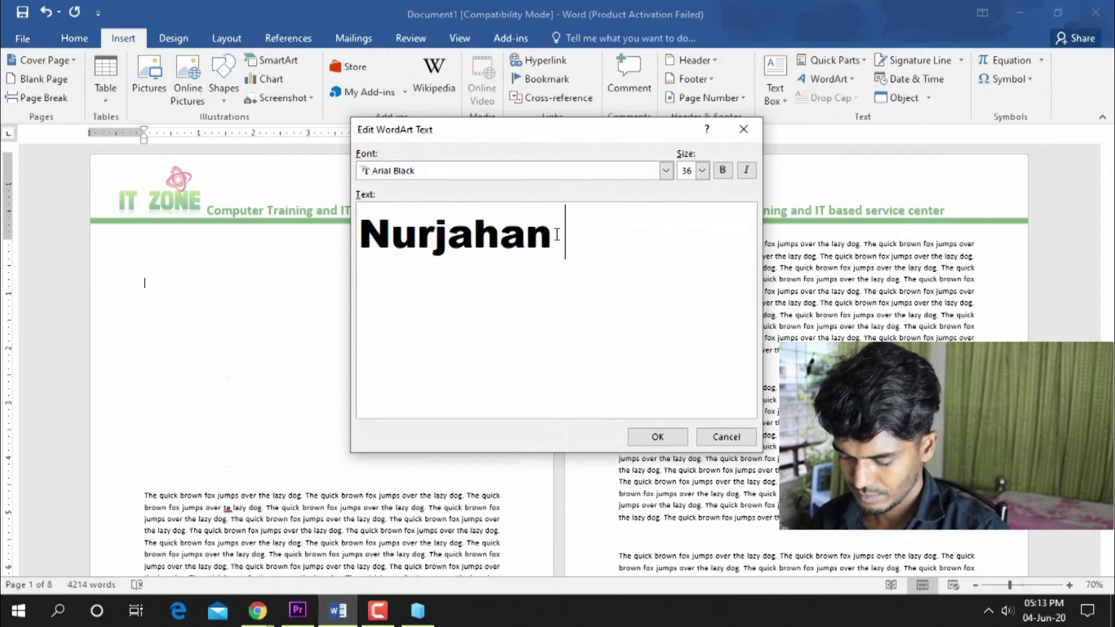
pyautogui.press('BackSpace')
pyautogui.write('a')
pyautogui.press('BackSpace')
pyautogui.write('Beg')
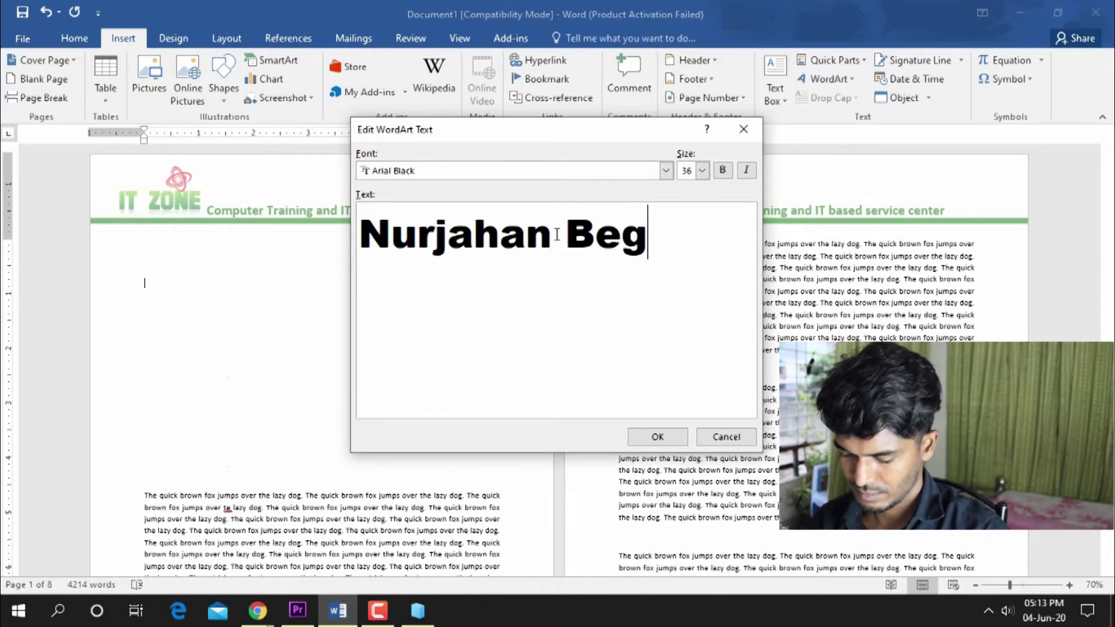
pyautogui.write('um High Schhol')
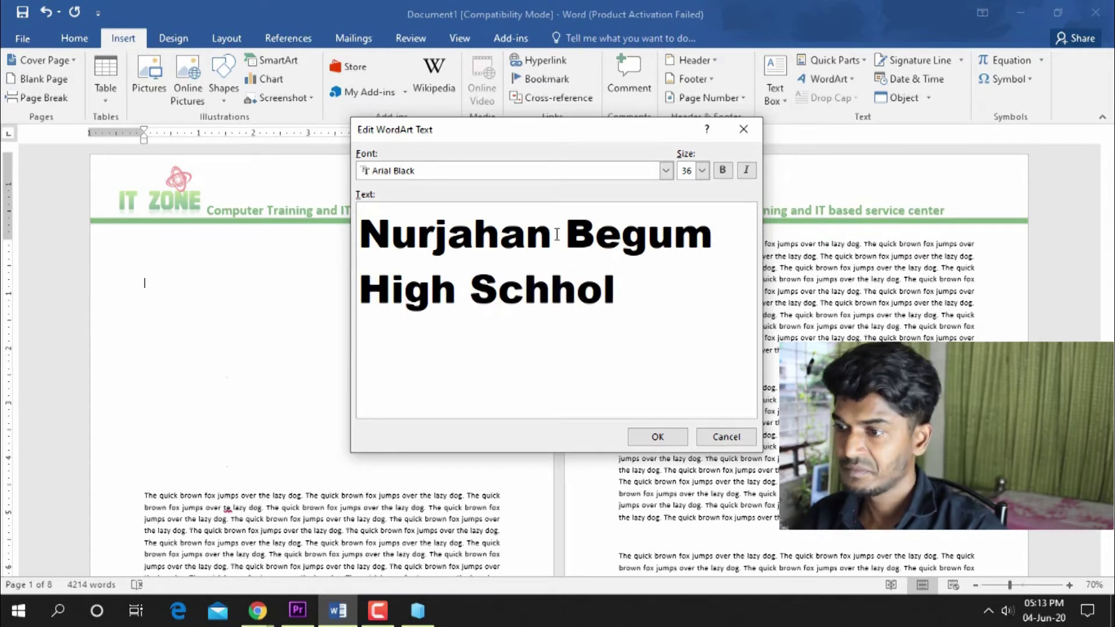
pyautogui.press('BackSpace')
pyautogui.press('BackSpace')
pyautogui.press('BackSpace')
pyautogui.write('o')
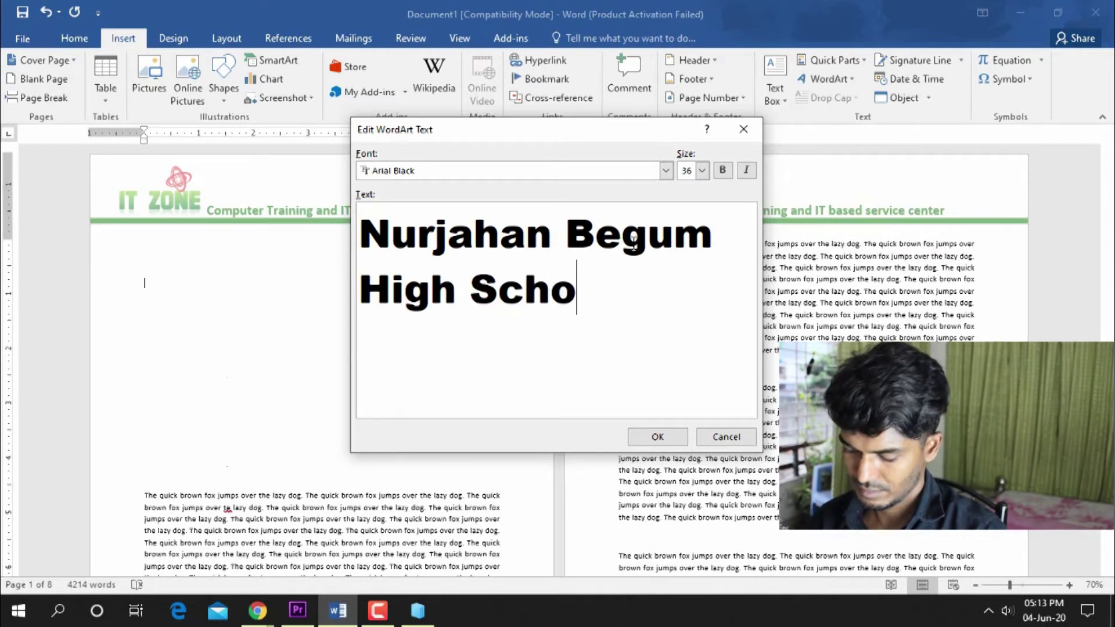
pyautogui.write('ol')
pyautogui.click(657, 439)
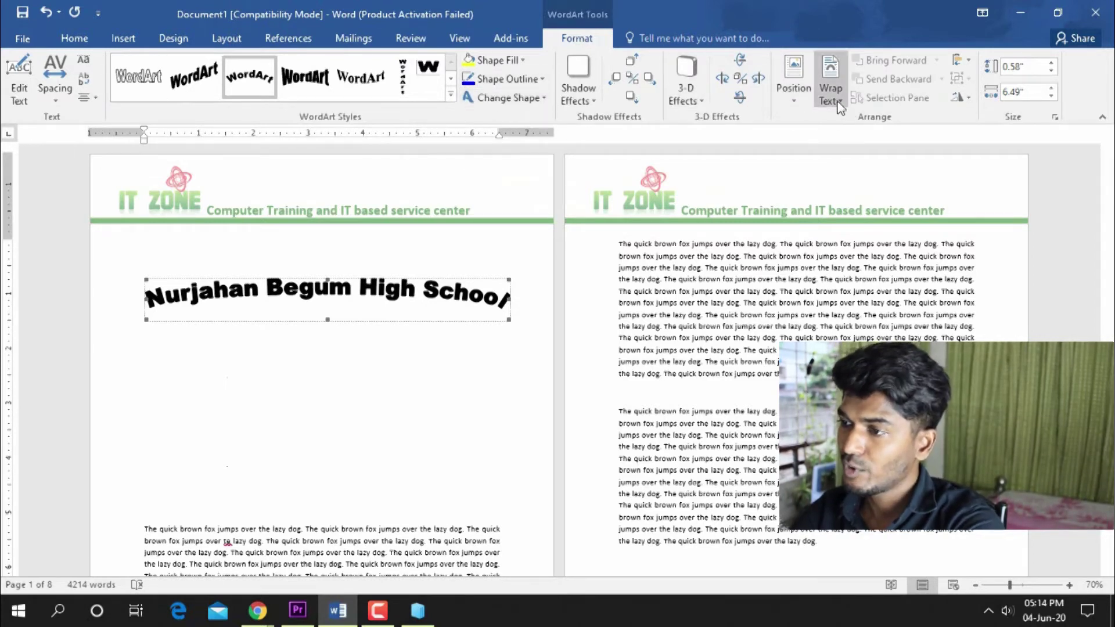
# Step: Float the WordArt in front of text, enlarge it to 3.43" by 6.85", and flatten its arc
pyautogui.click(830, 87)
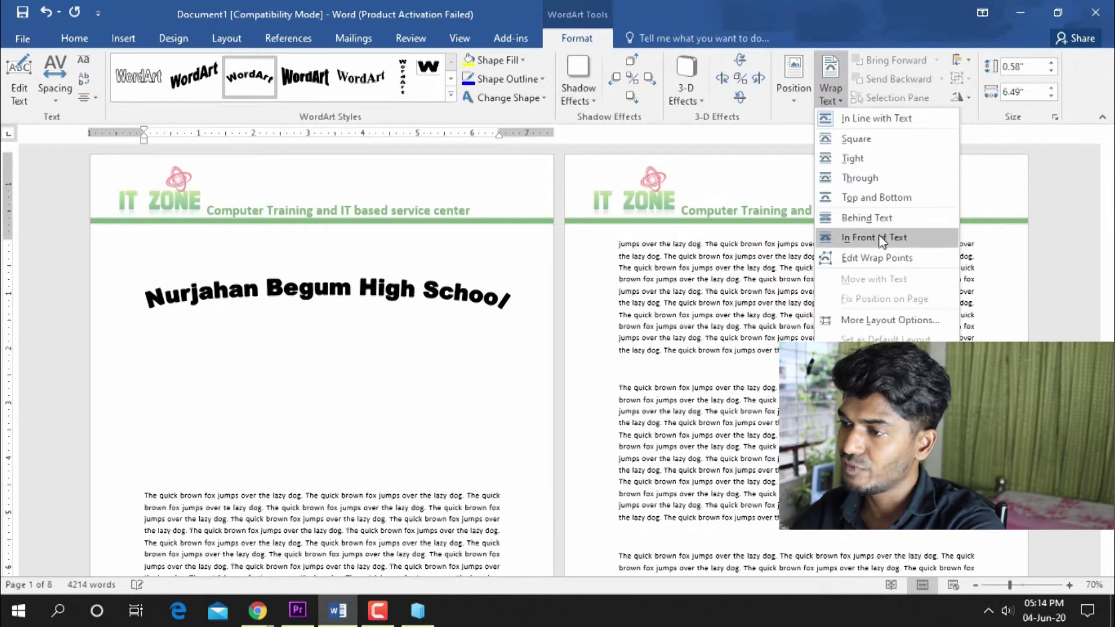
pyautogui.click(876, 237)
pyautogui.moveTo(503, 322)
pyautogui.mouseDown()
pyautogui.moveTo(483, 431)
pyautogui.moveTo(510, 410)
pyautogui.mouseUp()
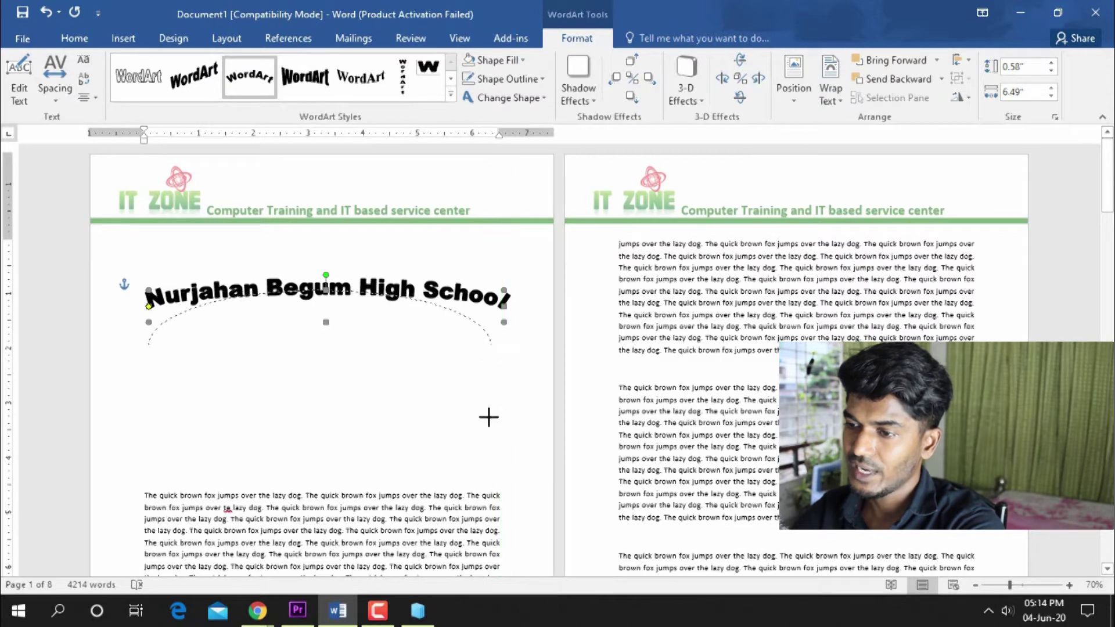
pyautogui.moveTo(509, 410); pyautogui.dragTo(509, 423)
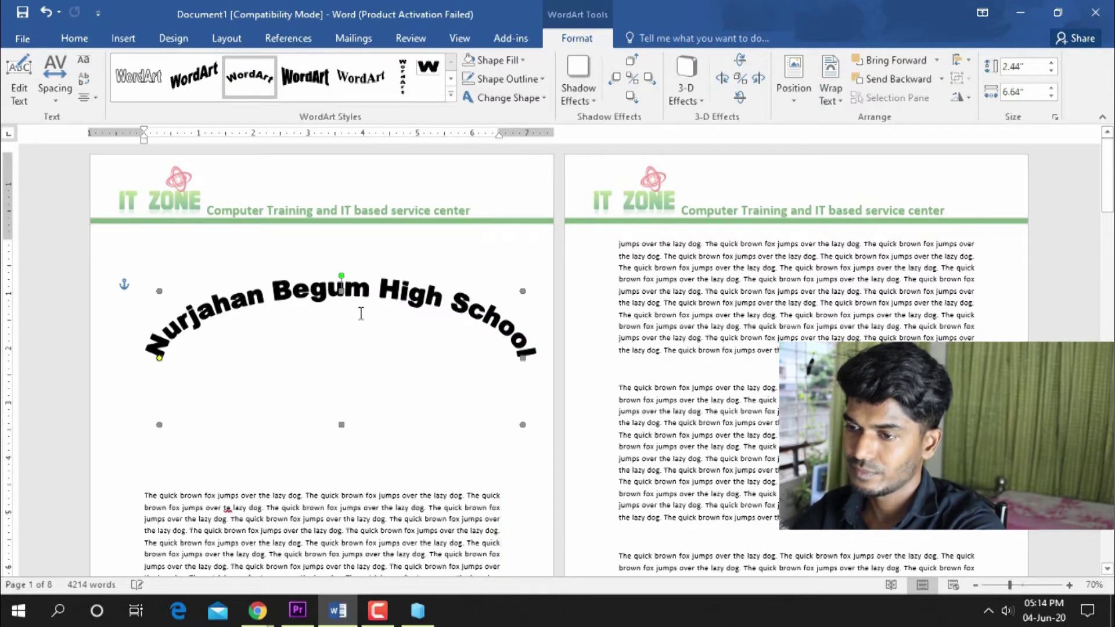
pyautogui.moveTo(302, 254); pyautogui.dragTo(300, 237)
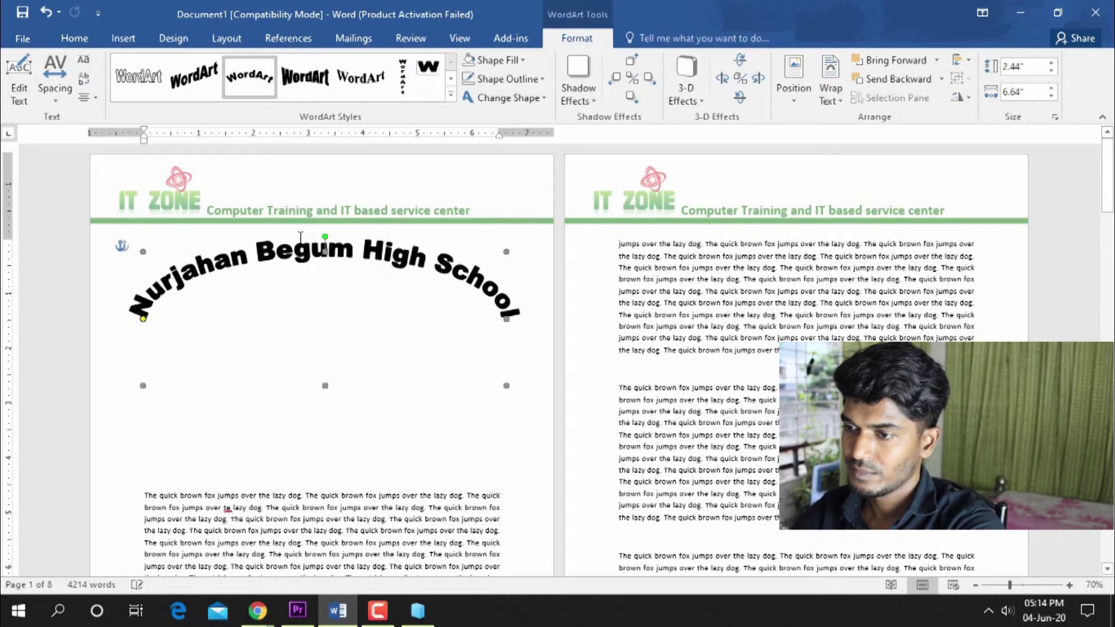
pyautogui.click(140, 384)
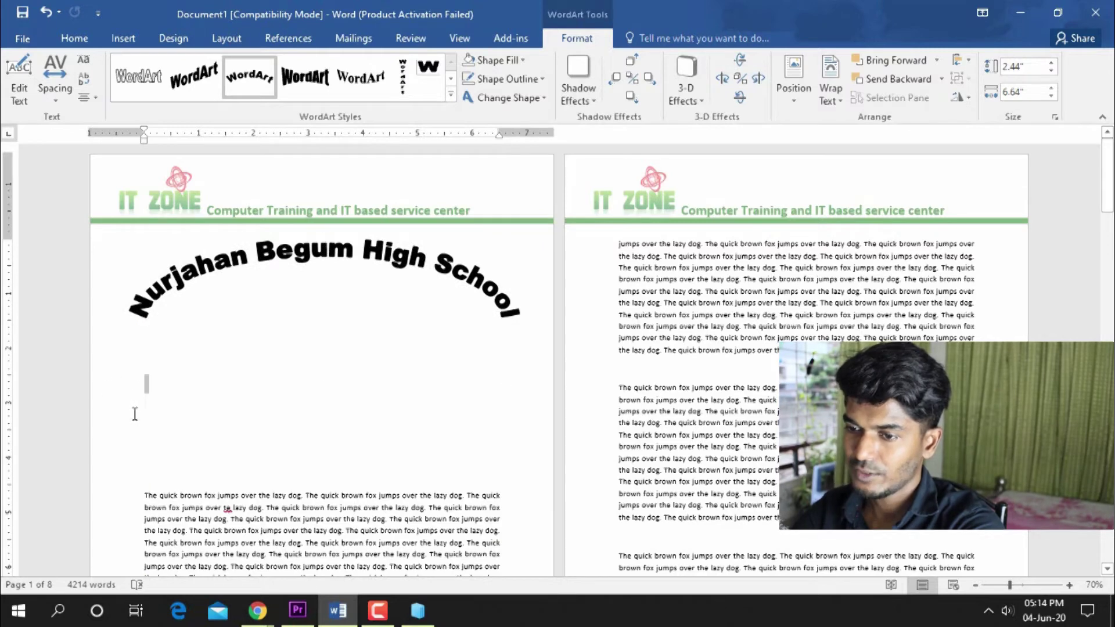
pyautogui.click(142, 385)
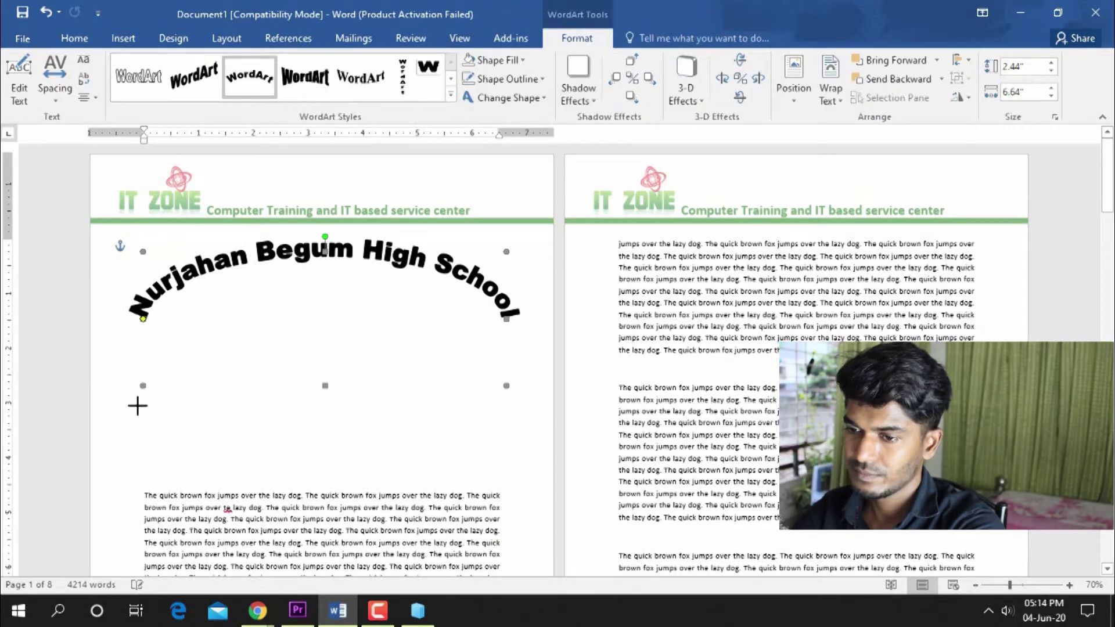
pyautogui.moveTo(138, 405); pyautogui.dragTo(132, 439)
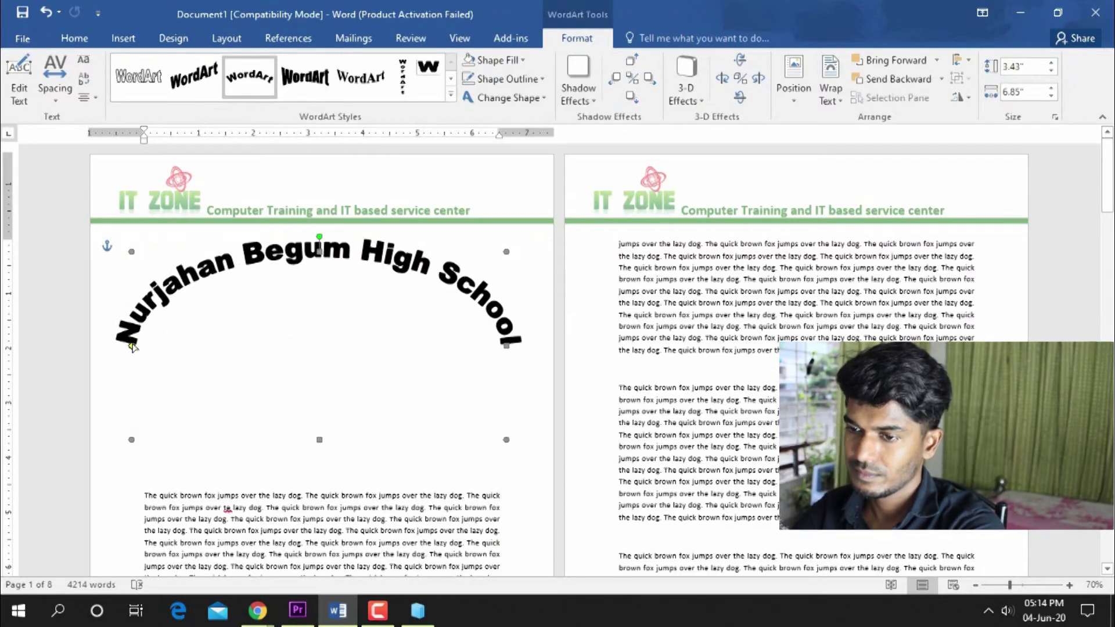
pyautogui.moveTo(134, 345); pyautogui.dragTo(136, 323)
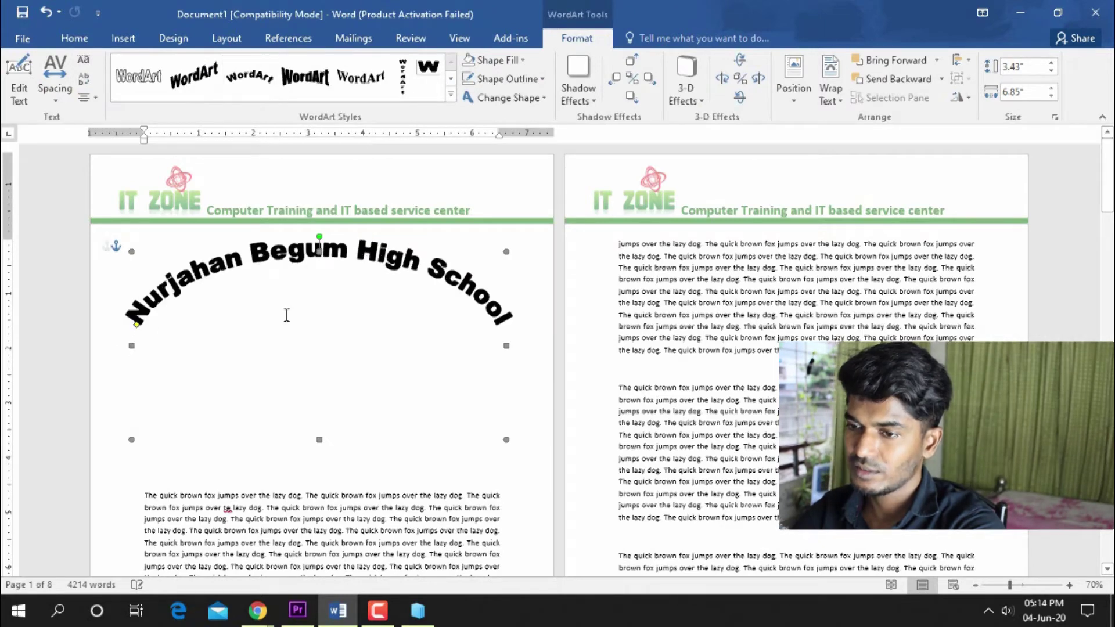
# Step: Delete the empty lines so the body text sits directly beneath the title
pyautogui.click(380, 530)
pyautogui.click(502, 313)
pyautogui.click(349, 403)
pyautogui.moveTo(150, 474); pyautogui.dragTo(174, 345)
pyautogui.press('Delete')
pyautogui.press('Delete')
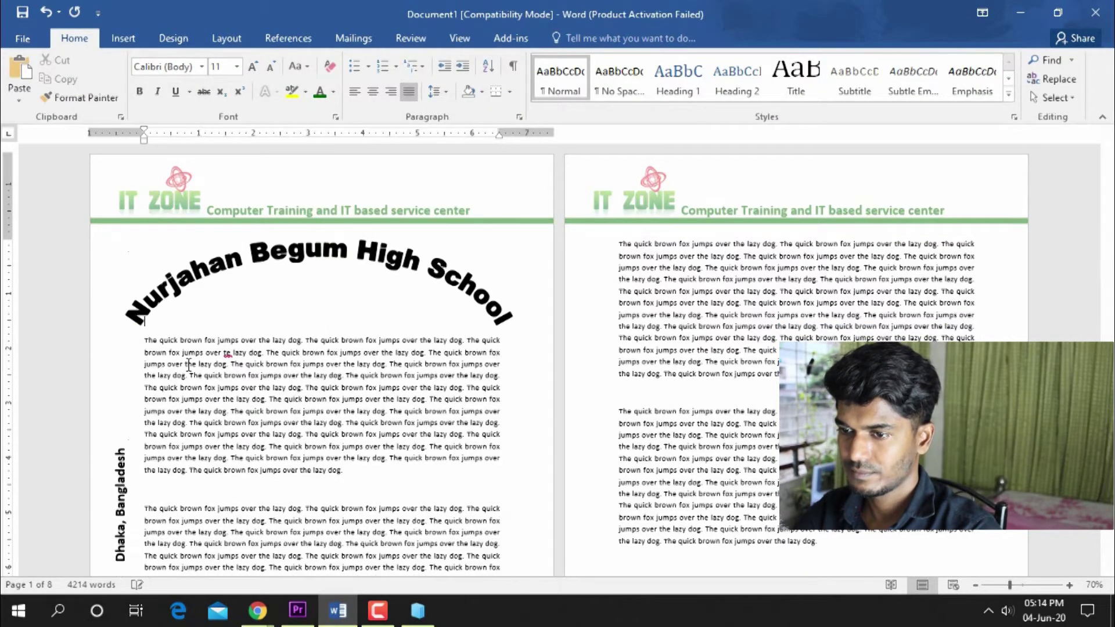
# Step: Browse the built-in Equation and Symbol galleries without inserting anything
pyautogui.click(123, 36)
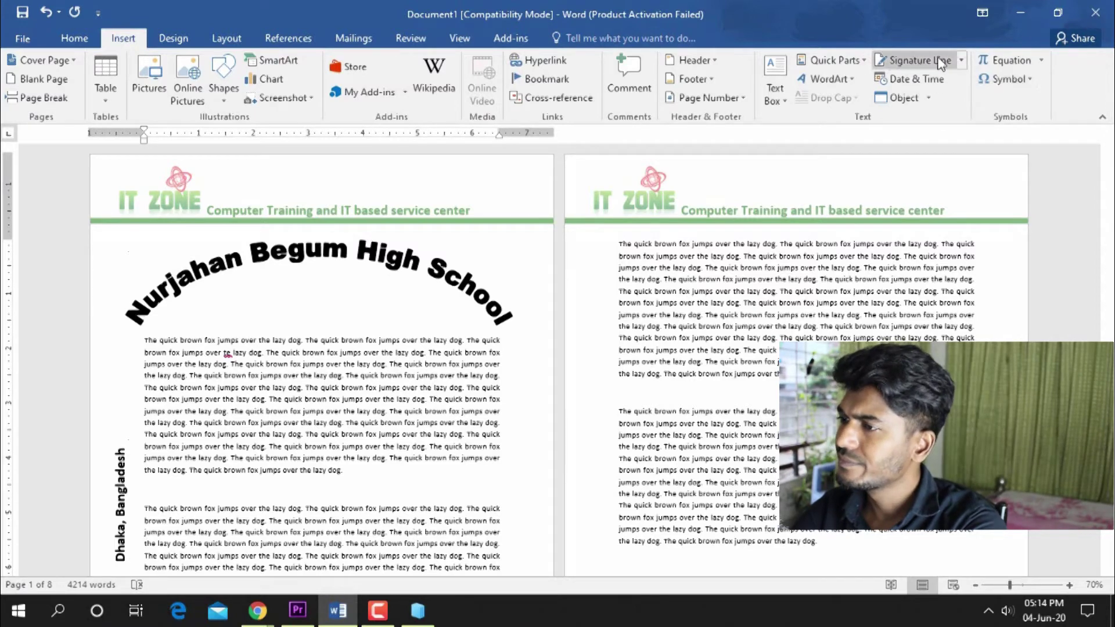
pyautogui.click(1040, 61)
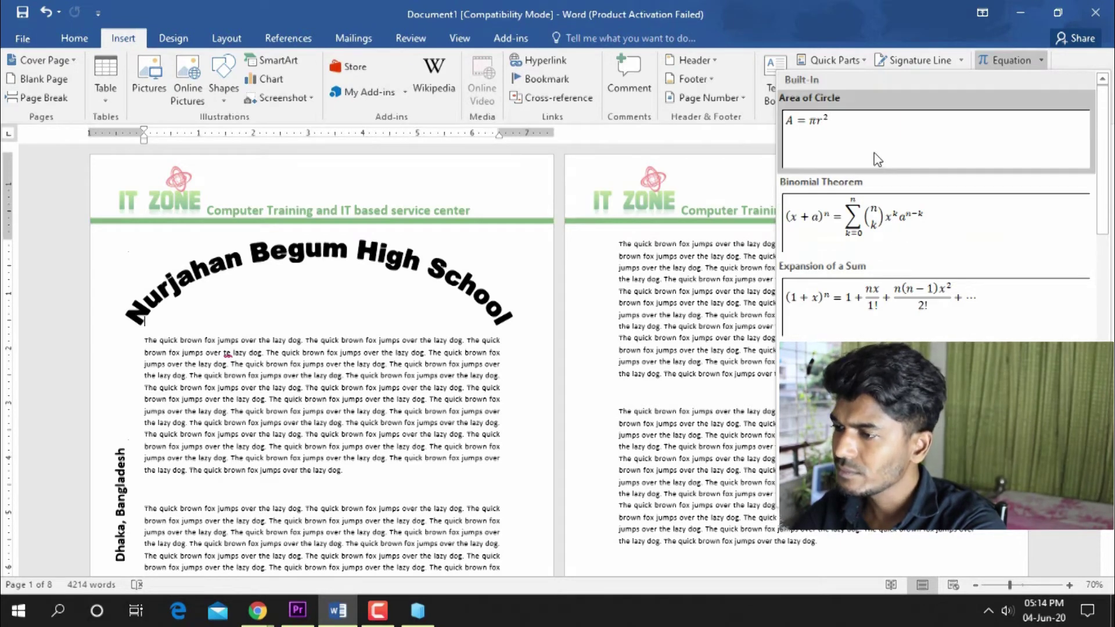
pyautogui.click(335, 362)
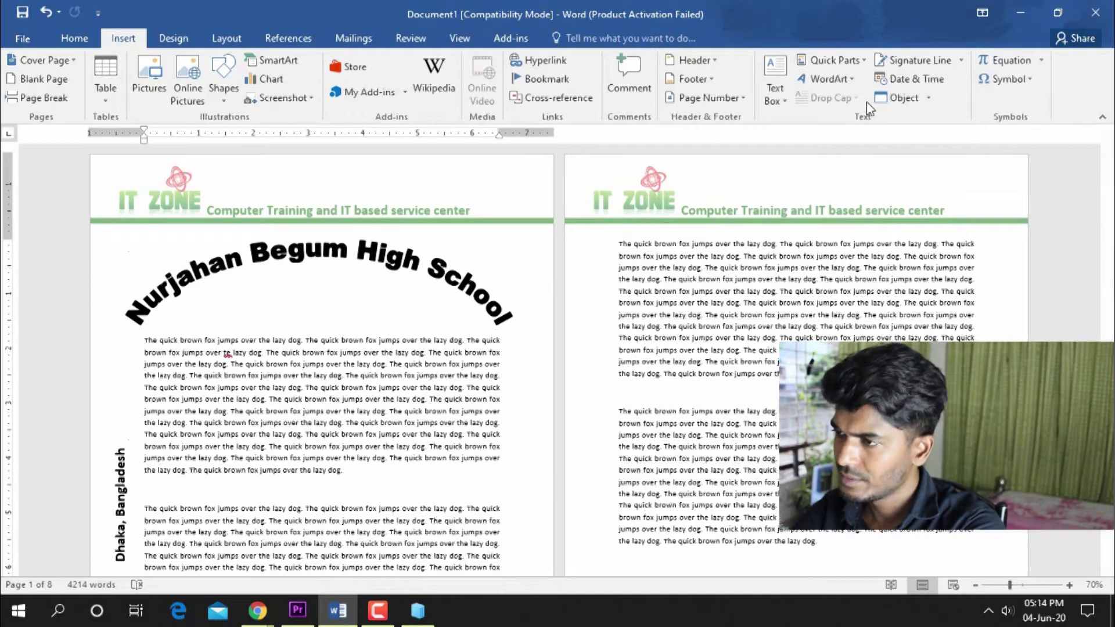
pyautogui.click(1004, 81)
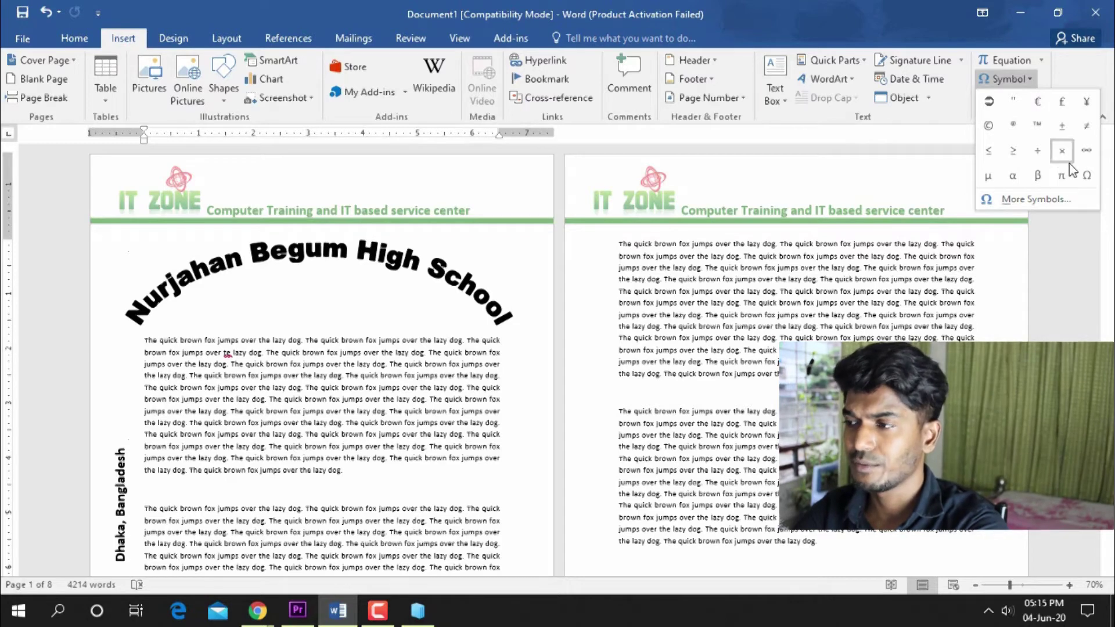
pyautogui.click(136, 44)
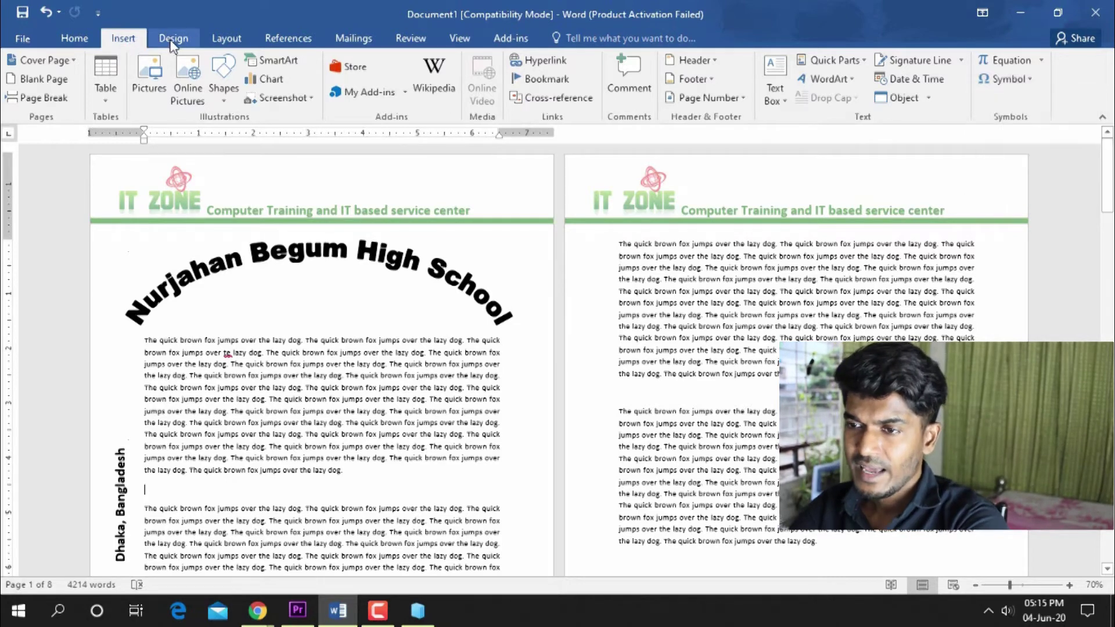
# Step: Preview the Title style set and look through the theme Colors and Fonts lists
pyautogui.click(173, 38)
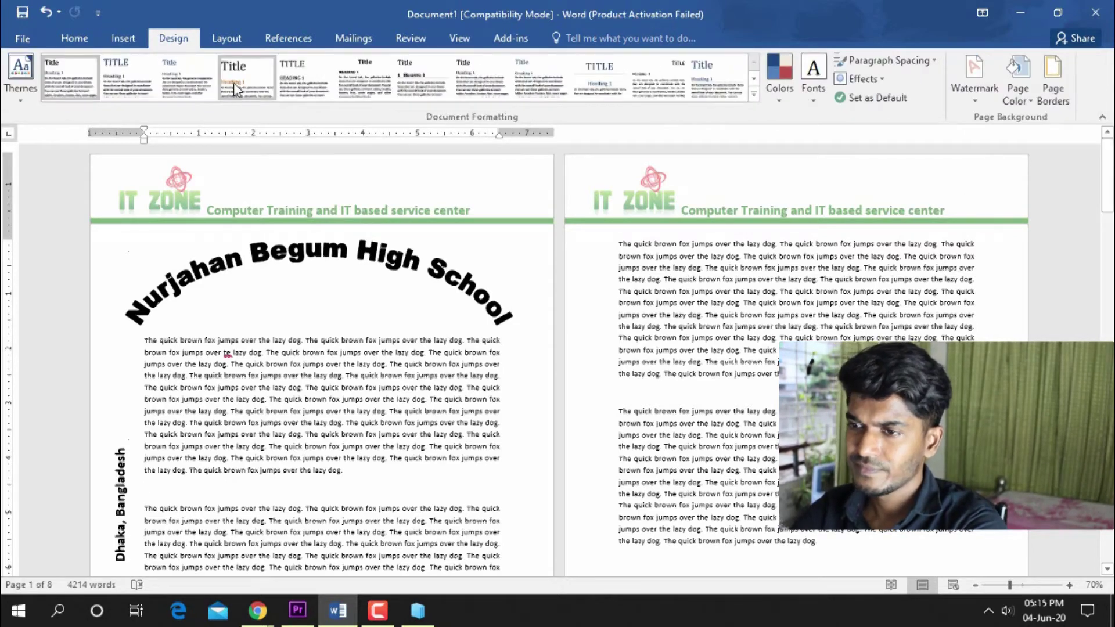
pyautogui.click(238, 87)
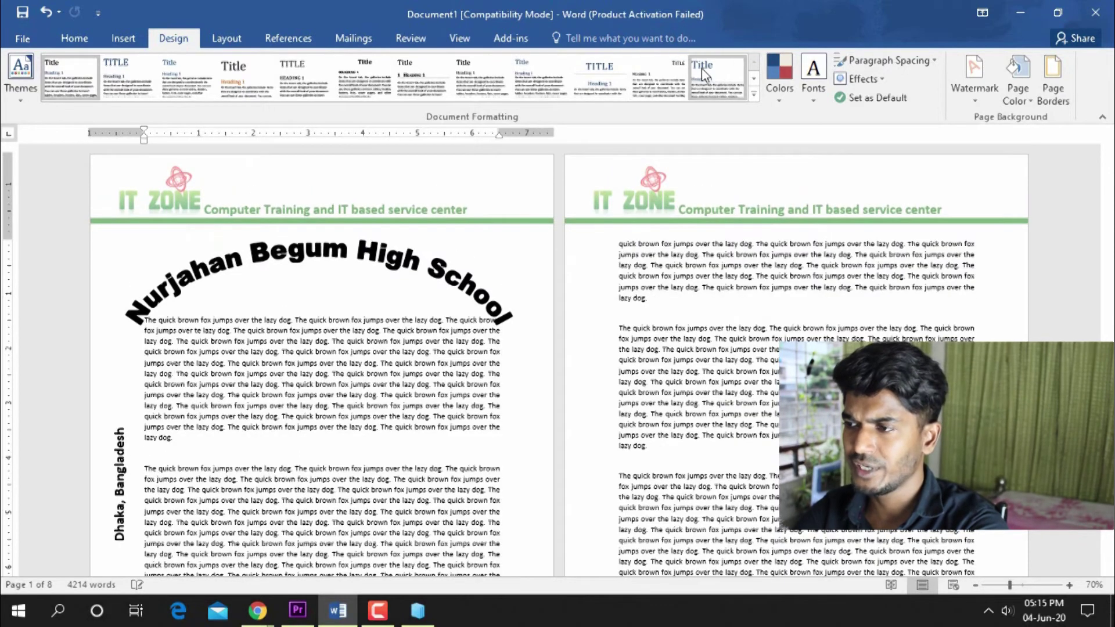
pyautogui.click(780, 99)
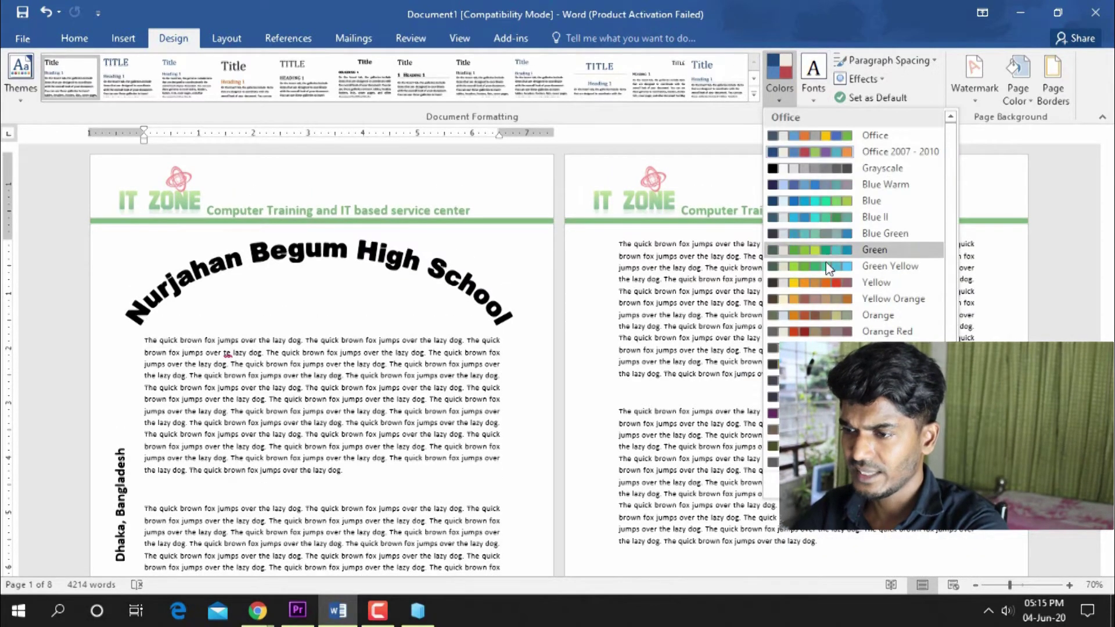
pyautogui.click(794, 102)
pyautogui.click(810, 99)
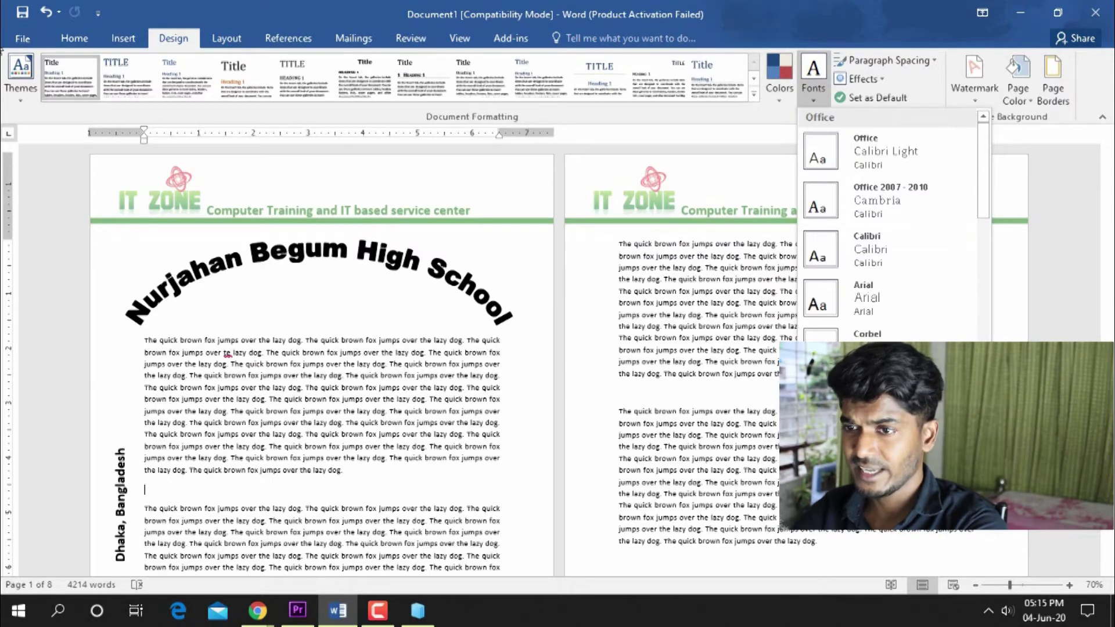
pyautogui.scroll(-5, 834, 315)
pyautogui.scroll(-5, 834, 315)
pyautogui.scroll(-3, 834, 315)
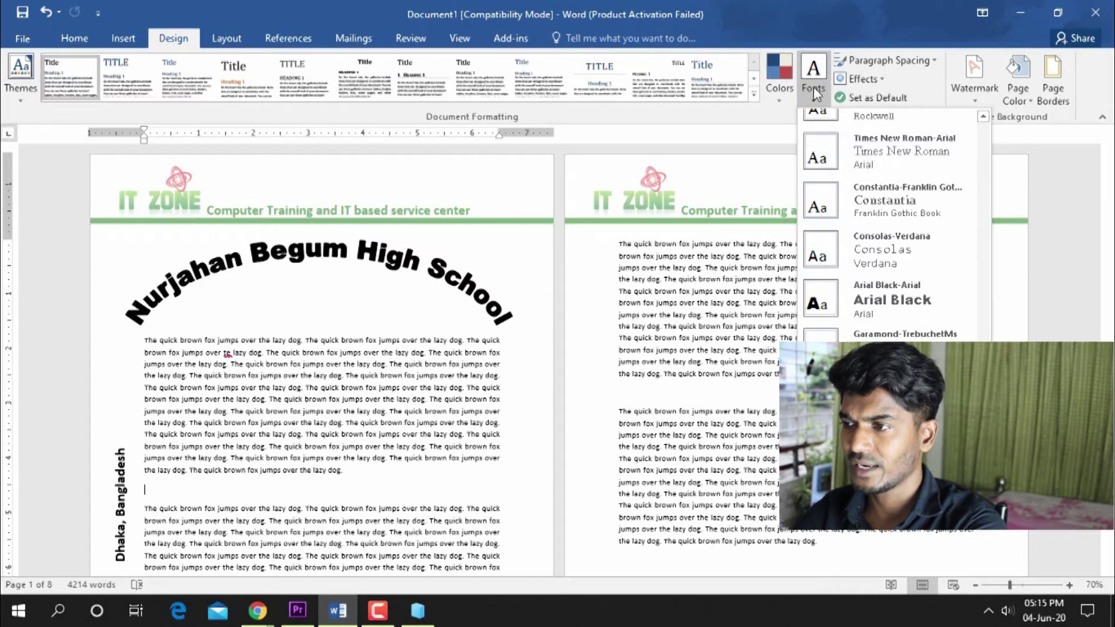
# Step: Open and close the theme Effects gallery without applying any effect
pyautogui.click(869, 81)
pyautogui.click(871, 82)
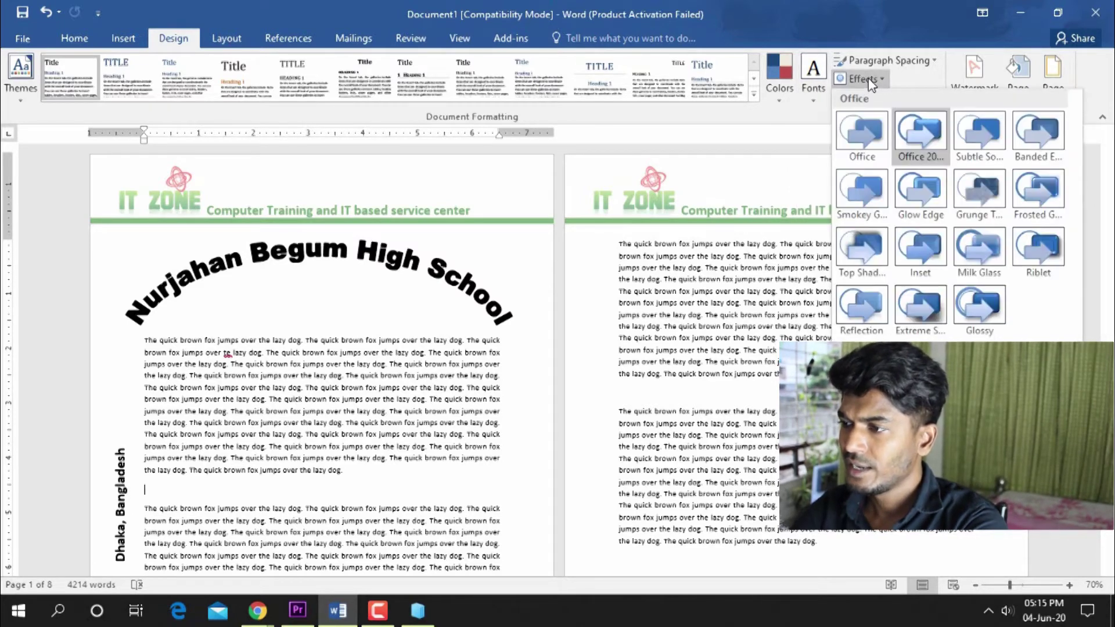
pyautogui.click(870, 79)
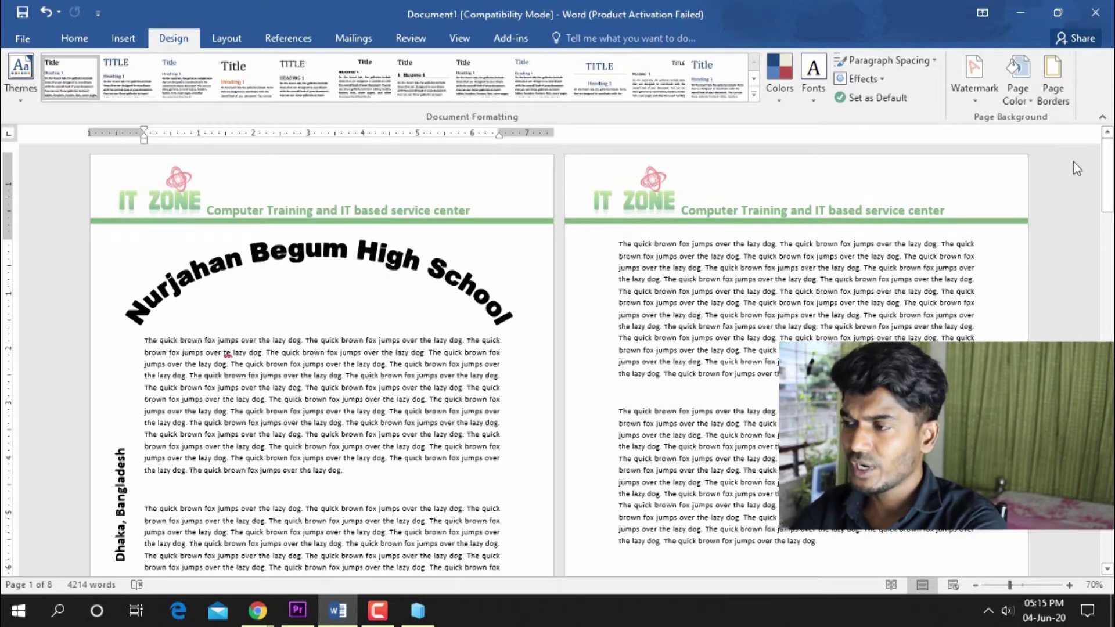
pyautogui.click(1060, 82)
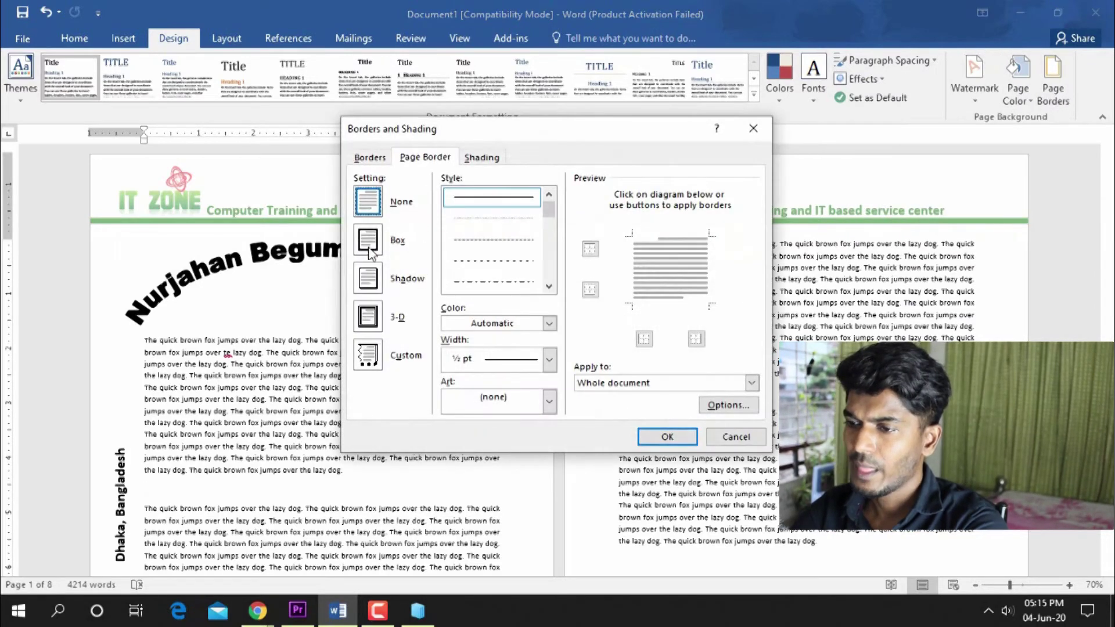
# Step: Choose a decorative art border from the Art list in Page Borders
pyautogui.scroll(-2, 551, 229)
pyautogui.scroll(-3, 556, 232)
pyautogui.scroll(1, 556, 232)
pyautogui.click(549, 401)
pyautogui.scroll(-2, 521, 458)
pyautogui.scroll(-2, 518, 465)
pyautogui.scroll(-2, 517, 470)
pyautogui.scroll(-1, 514, 476)
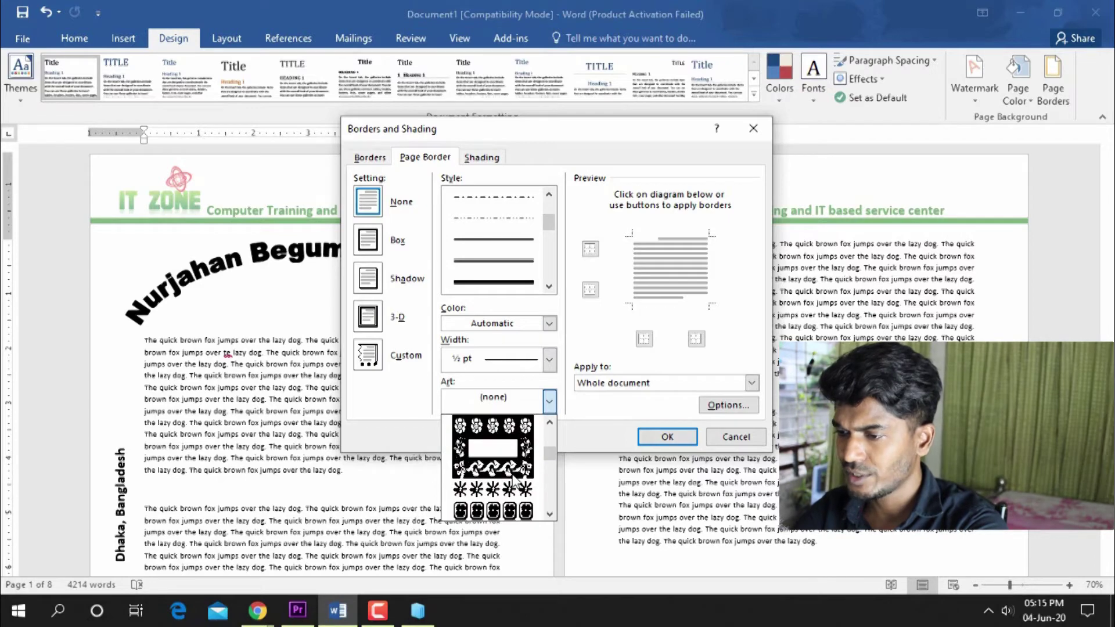
pyautogui.click(514, 471)
# Step: Make the art border green and 14 pt wide, and apply it to all pages
pyautogui.click(549, 323)
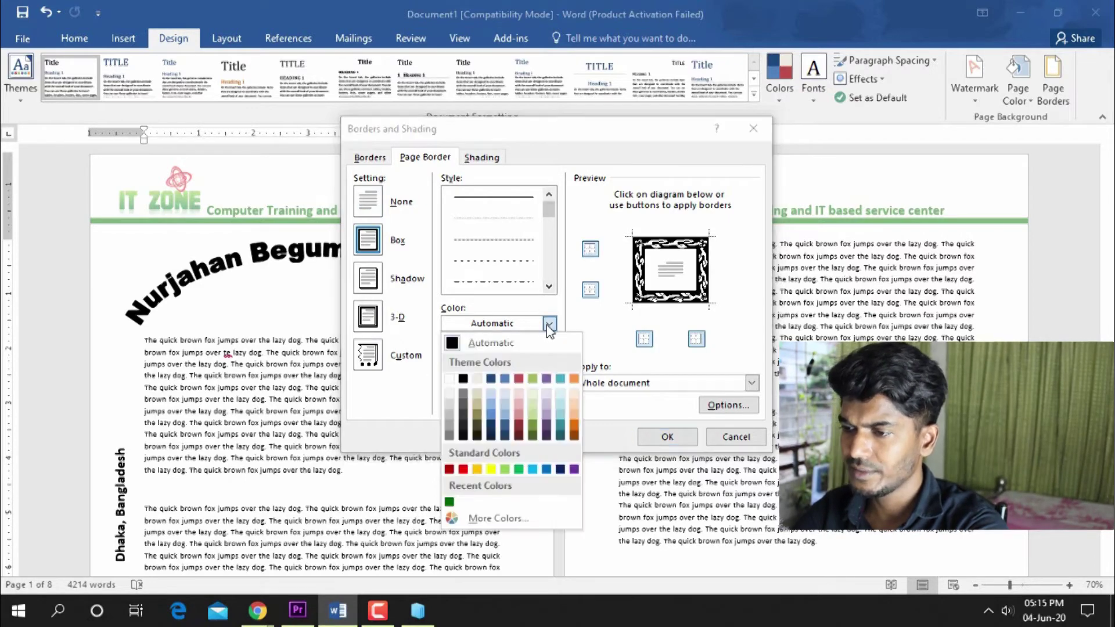
pyautogui.click(450, 502)
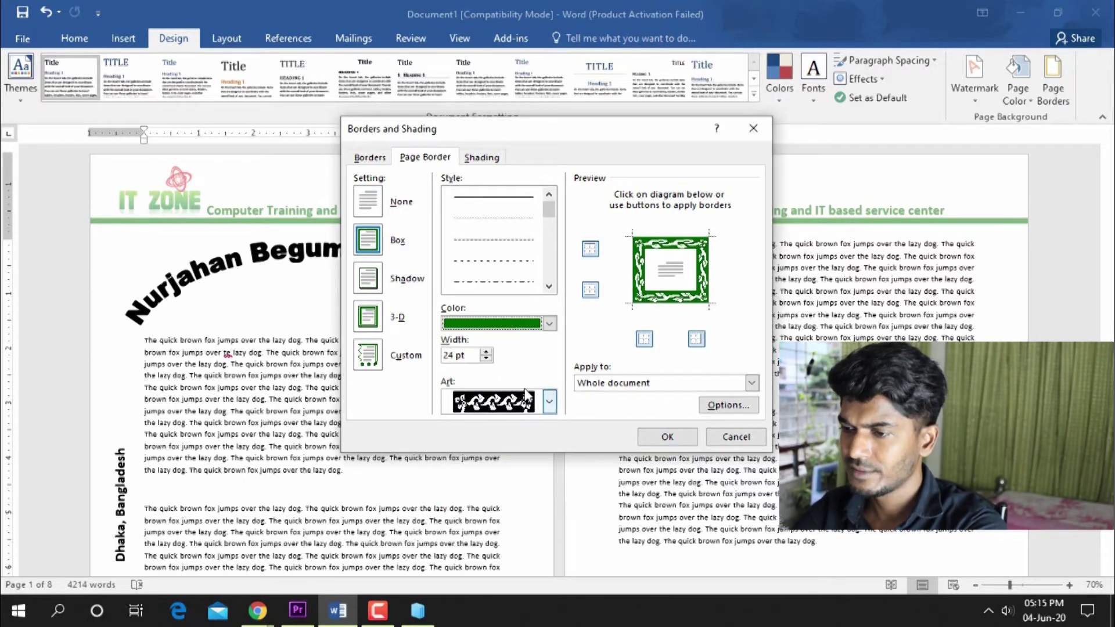
pyautogui.click(451, 356)
pyautogui.press('BackSpace')
pyautogui.write('1')
pyautogui.click(665, 436)
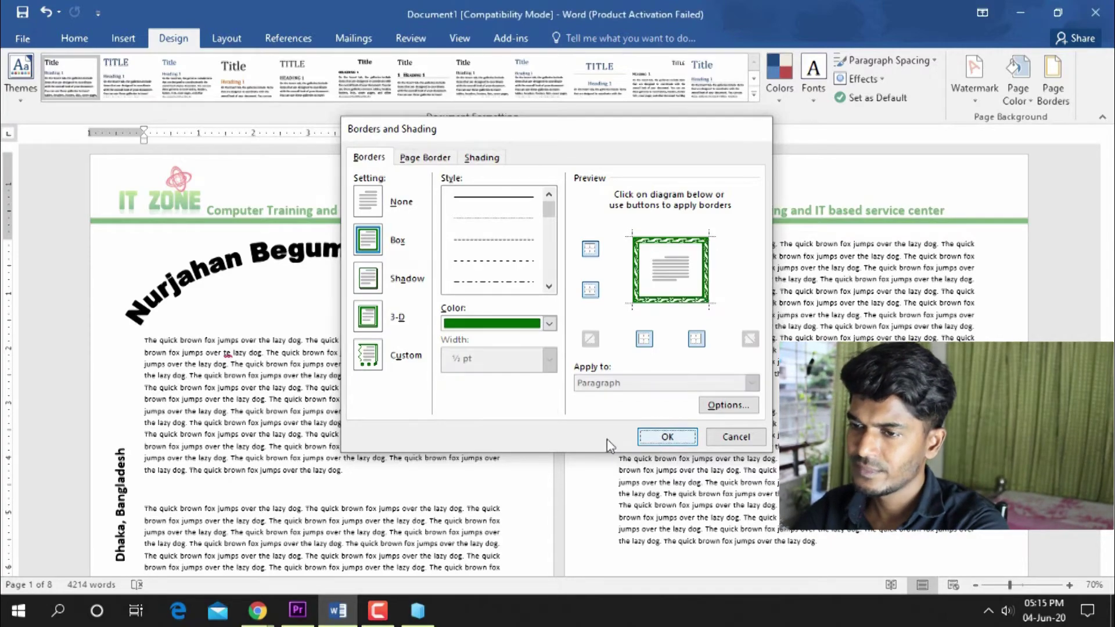
pyautogui.scroll(-5, 444, 329)
pyautogui.scroll(-3, 441, 372)
# Step: Add a DO NOT COPY watermark to the pages and scroll through to check it
pyautogui.scroll(5, 440, 397)
pyautogui.scroll(3, 439, 400)
pyautogui.scroll(1, 439, 400)
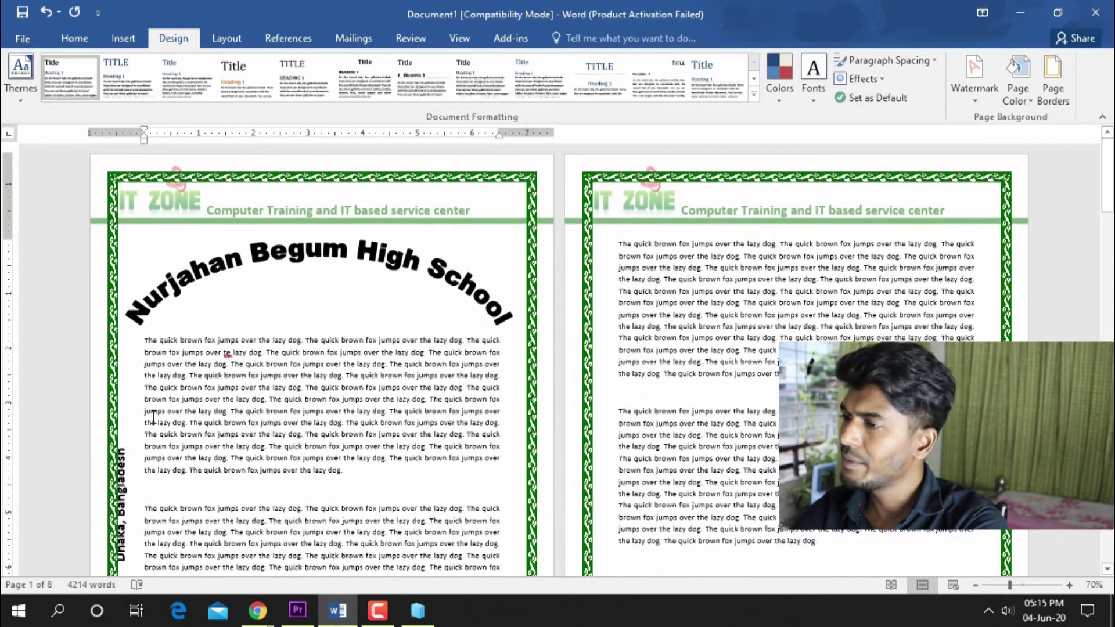
pyautogui.click(987, 98)
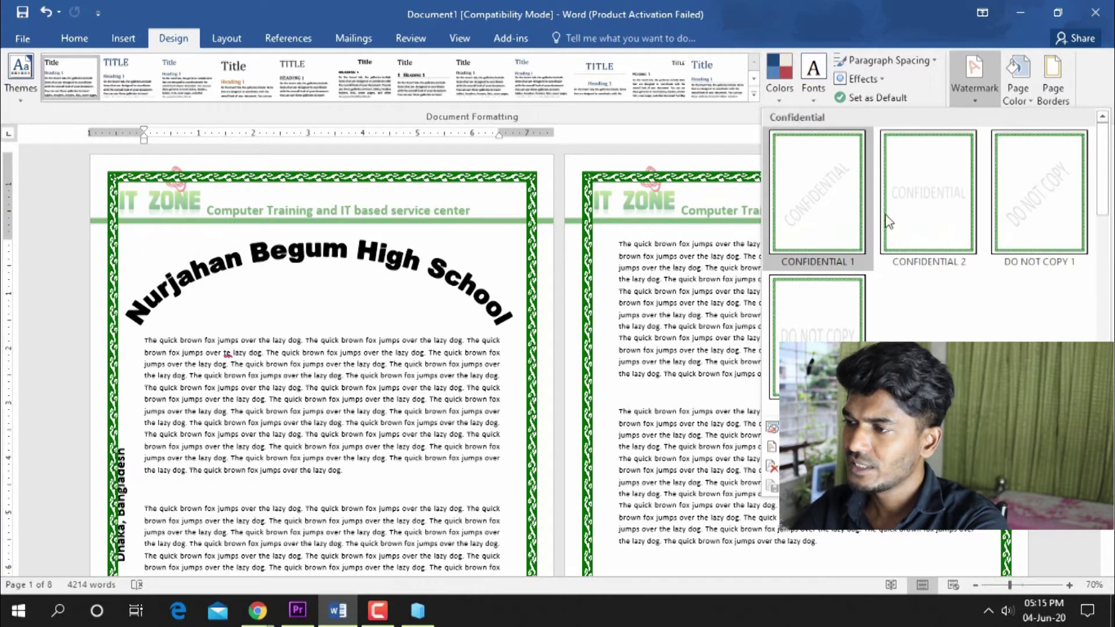
pyautogui.click(1032, 223)
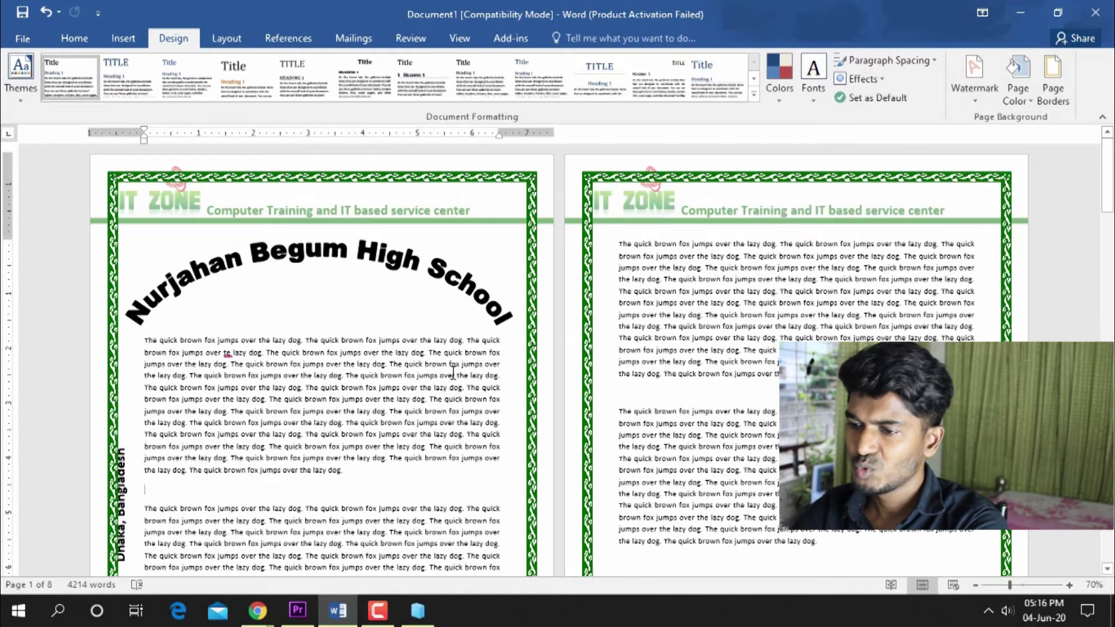
pyautogui.scroll(-4, 187, 383)
pyautogui.scroll(-1, 186, 383)
pyautogui.scroll(-2, 187, 384)
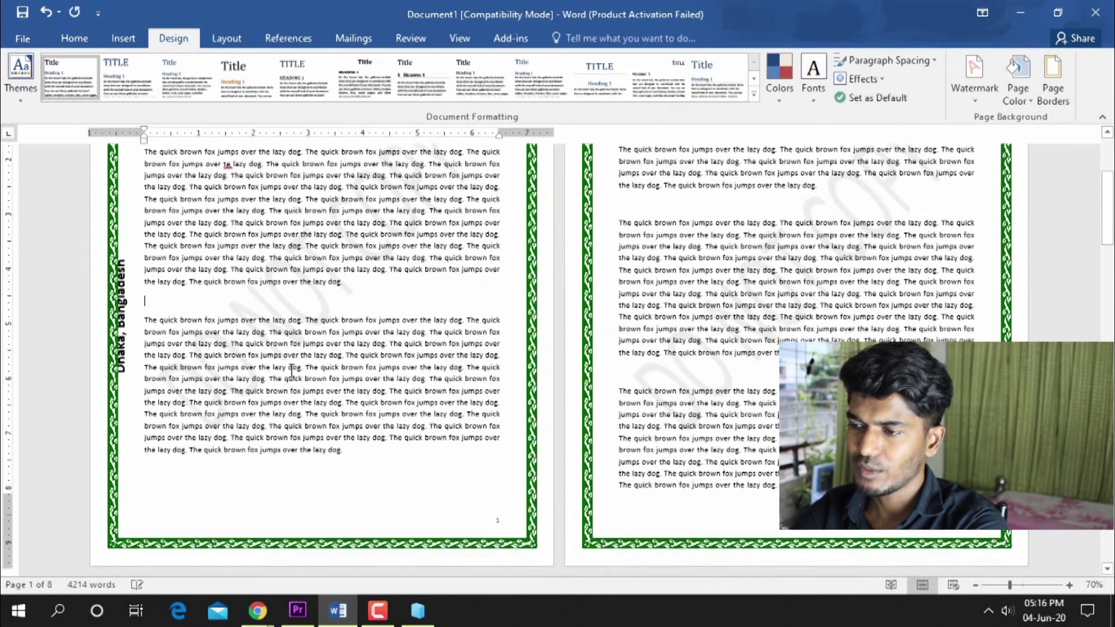
pyautogui.scroll(-5, 301, 380)
pyautogui.scroll(-5, 301, 380)
pyautogui.scroll(-5, 301, 374)
pyautogui.scroll(-3, 301, 375)
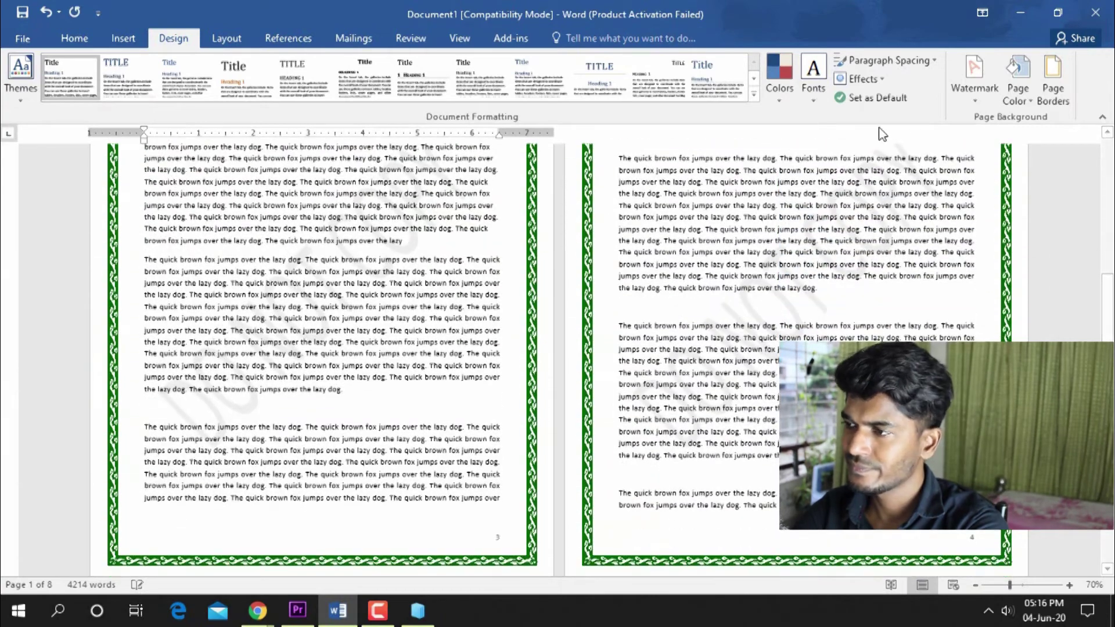
# Step: Close the watermark gallery and bring up the Page Color choices
pyautogui.click(978, 103)
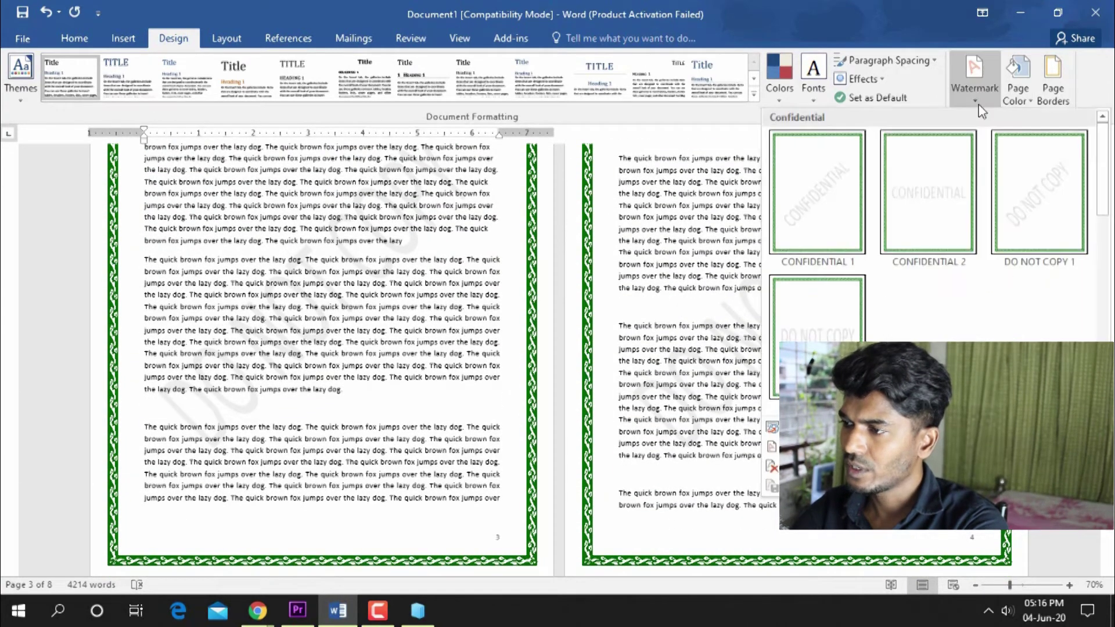
pyautogui.press('Escape')
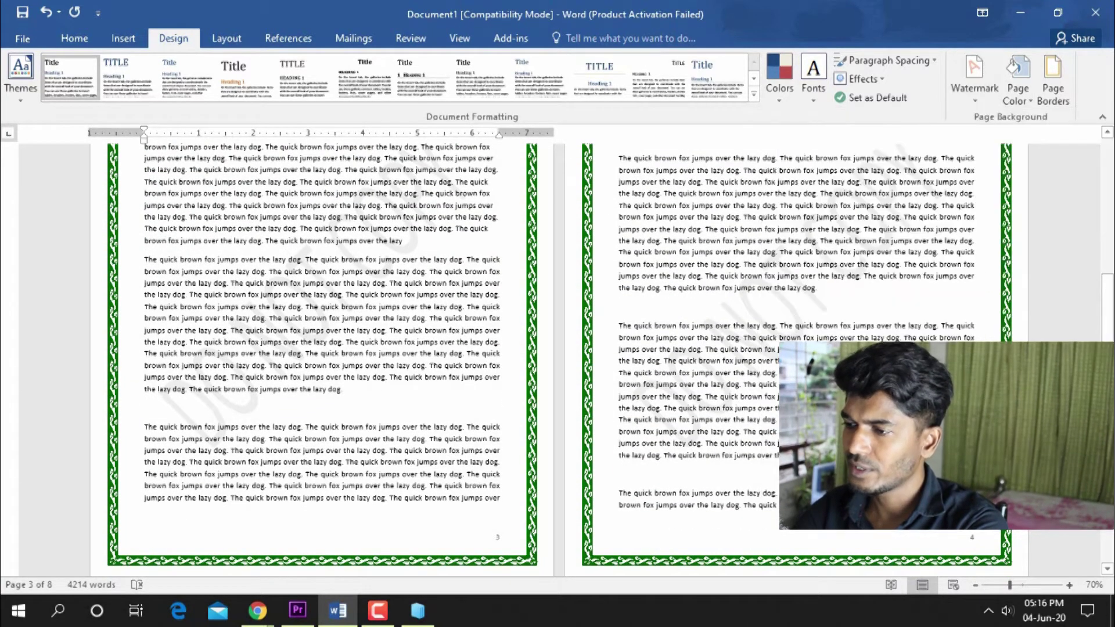
pyautogui.click(1019, 96)
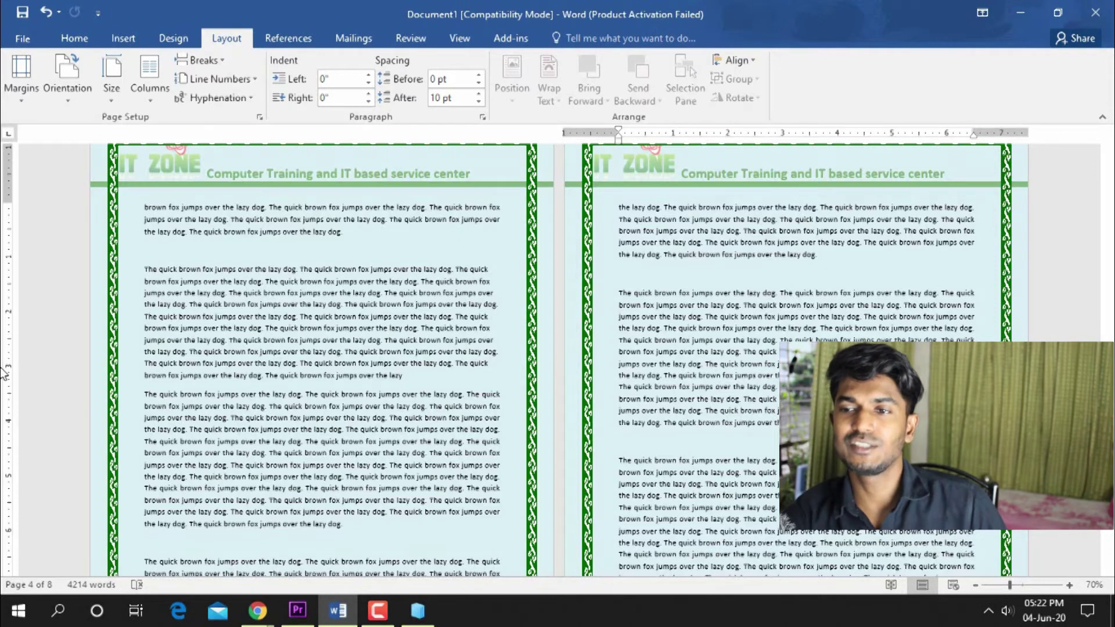
# Step: Switch the pages to landscape orientation and scroll through the result
pyautogui.click(75, 98)
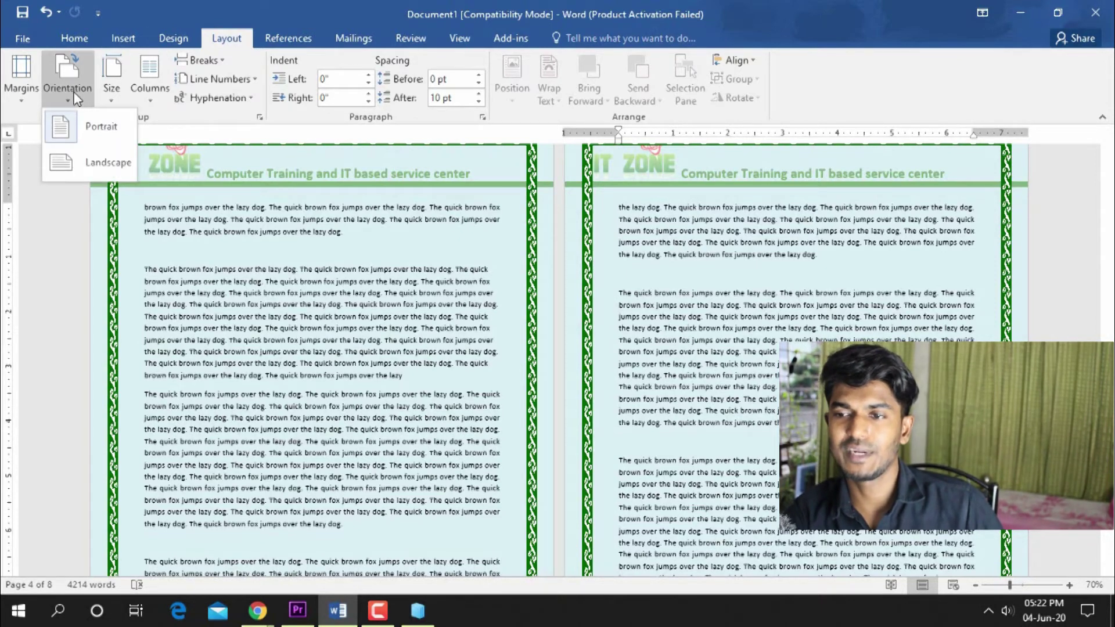
pyautogui.click(79, 161)
pyautogui.scroll(-2, 215, 220)
pyautogui.scroll(-2, 593, 264)
pyautogui.scroll(-5, 610, 284)
pyautogui.scroll(-6, 626, 301)
pyautogui.scroll(-5, 625, 301)
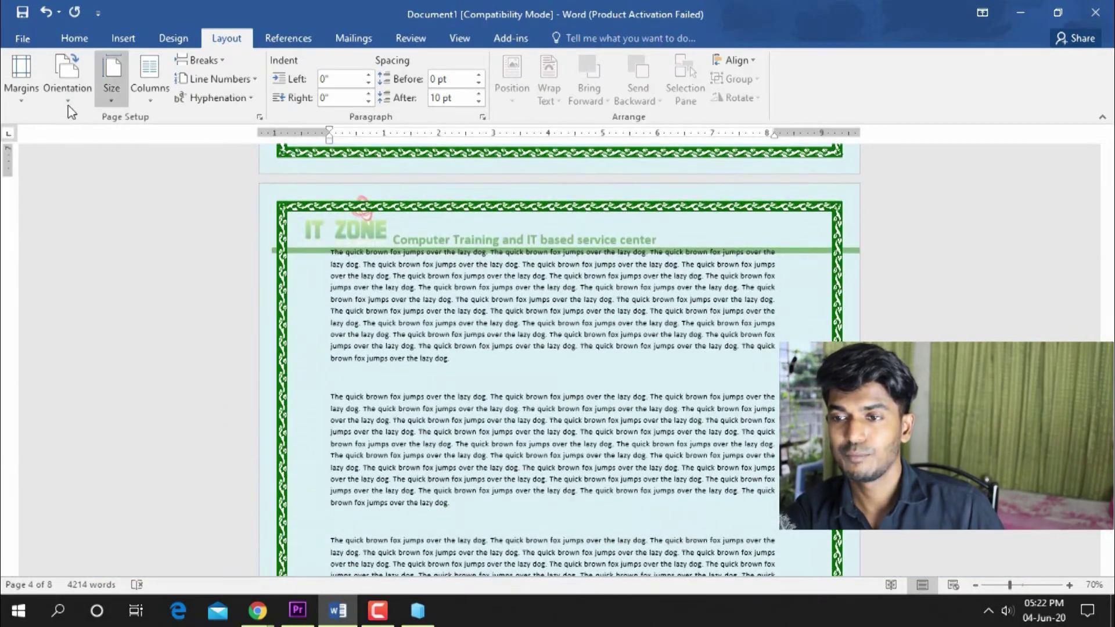
# Step: Return the pages to portrait and view the margin presets without applying one
pyautogui.click(67, 78)
pyautogui.click(89, 127)
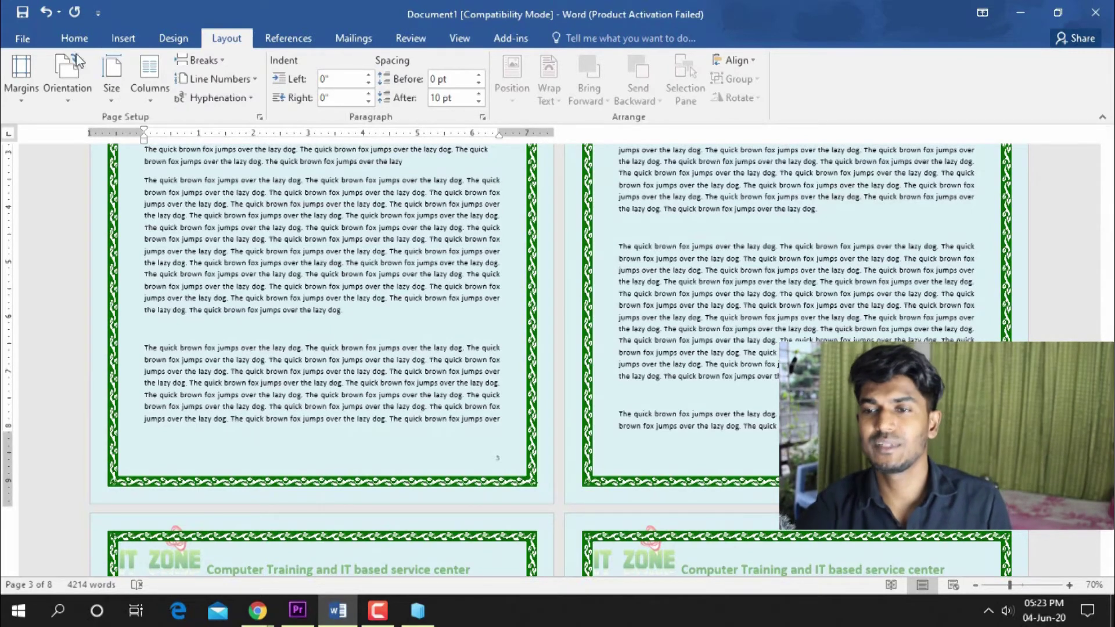
pyautogui.click(23, 90)
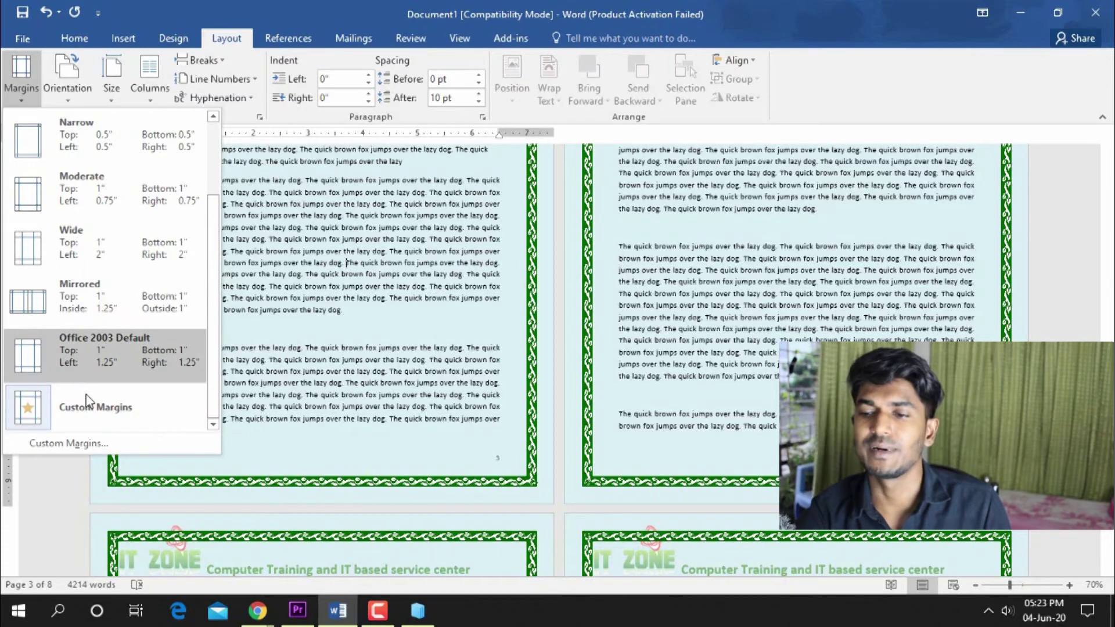
pyautogui.click(91, 415)
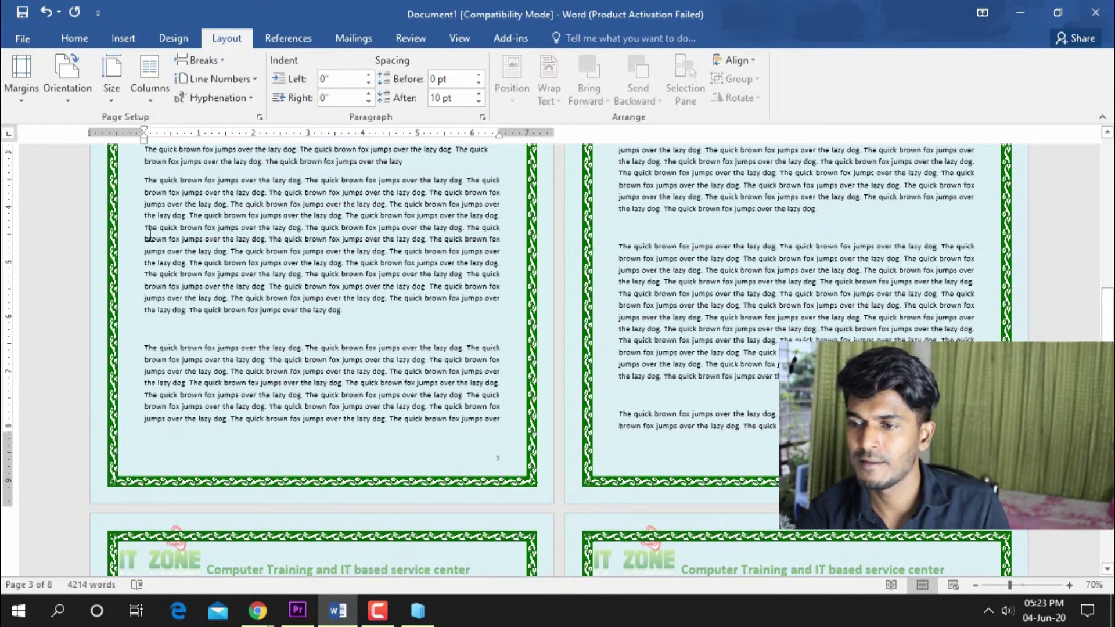
# Step: Open Custom Margins in Page Setup and look over its Paper and Layout tabs
pyautogui.click(29, 93)
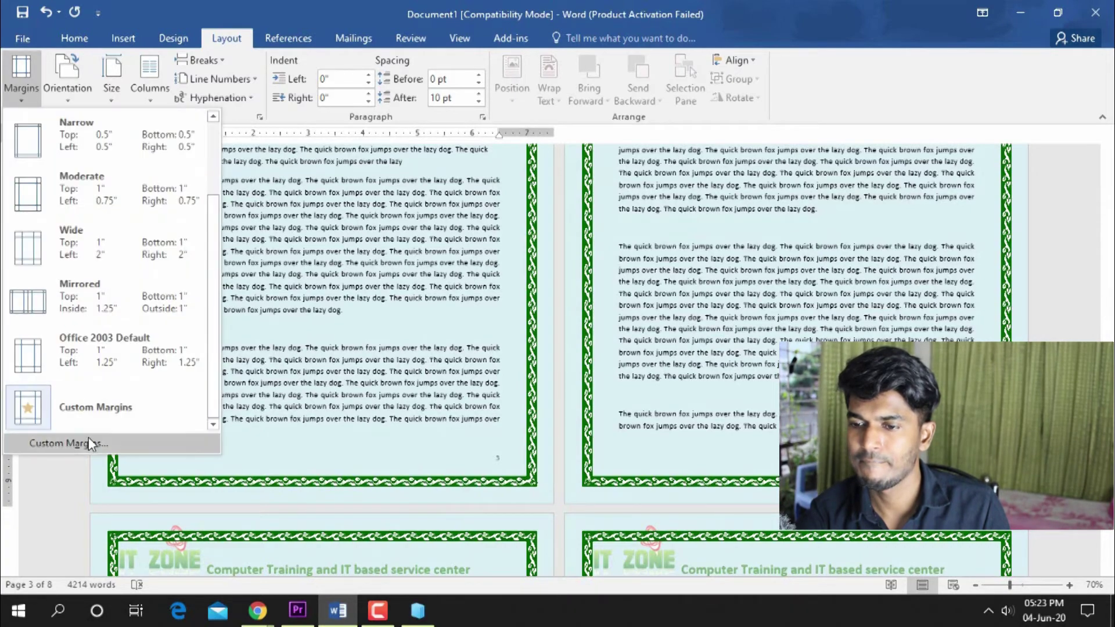
pyautogui.click(88, 440)
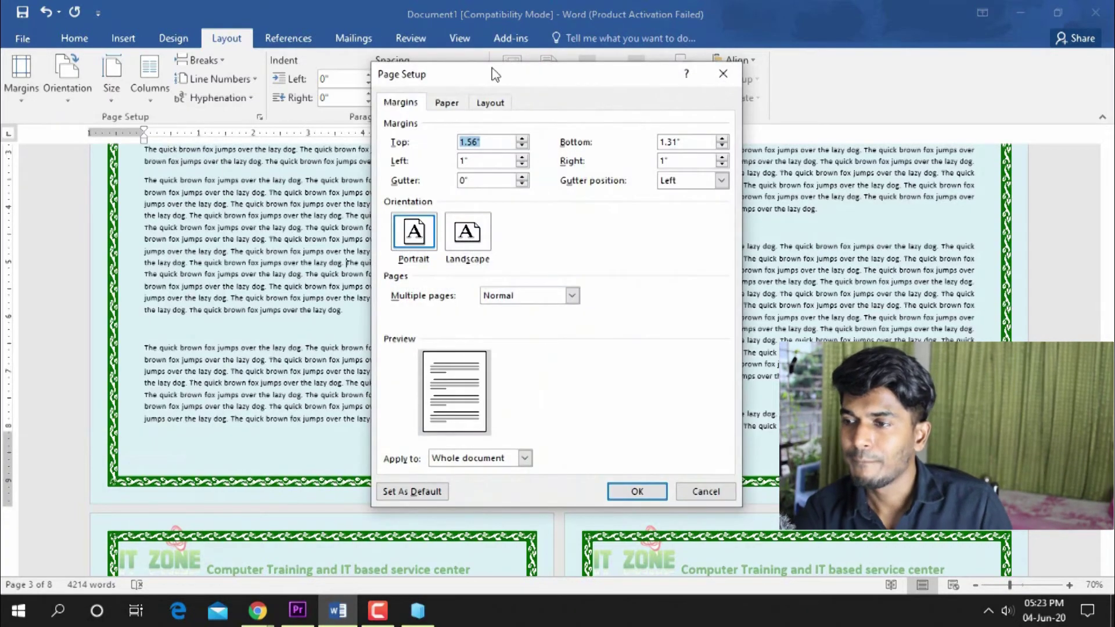
pyautogui.moveTo(375, 70); pyautogui.dragTo(425, 154)
pyautogui.moveTo(546, 167); pyautogui.dragTo(363, 103)
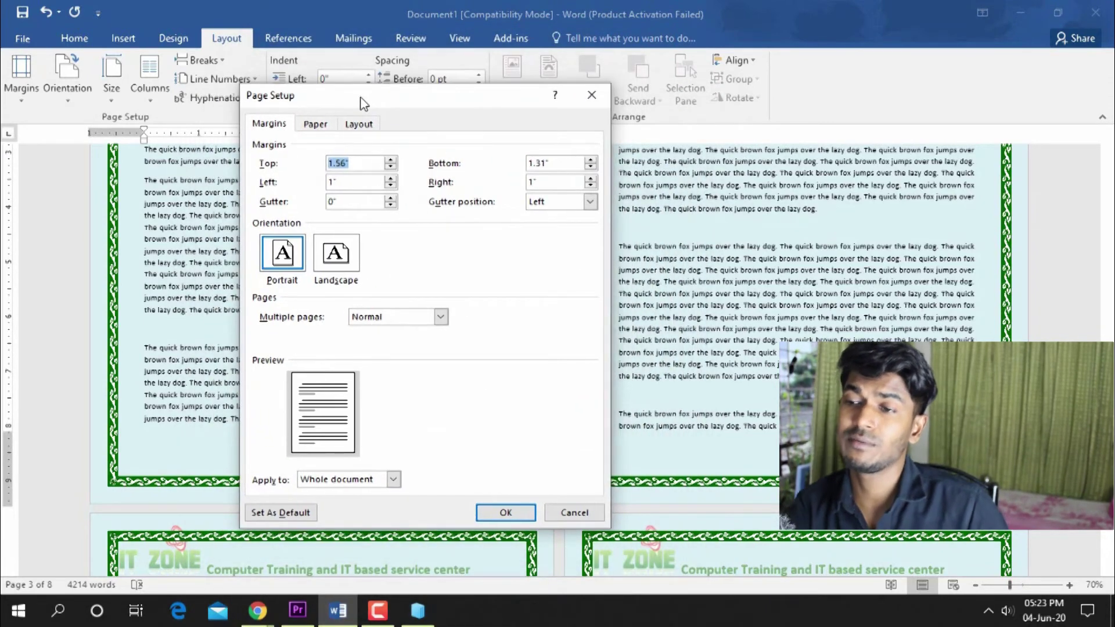
pyautogui.moveTo(372, 106); pyautogui.dragTo(444, 138)
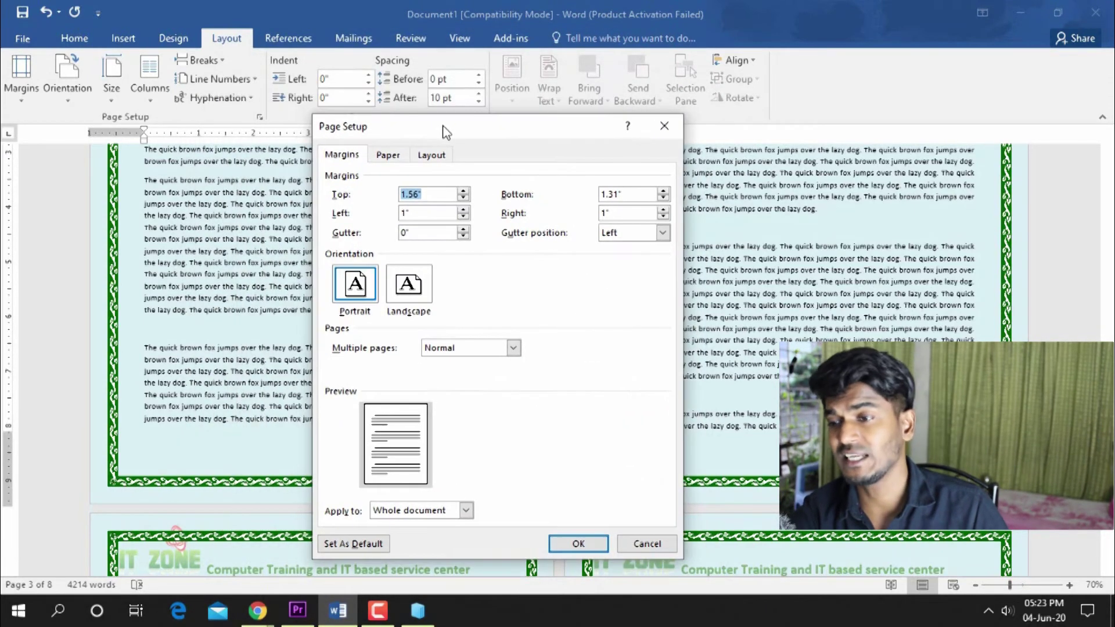
pyautogui.click(388, 154)
pyautogui.click(428, 156)
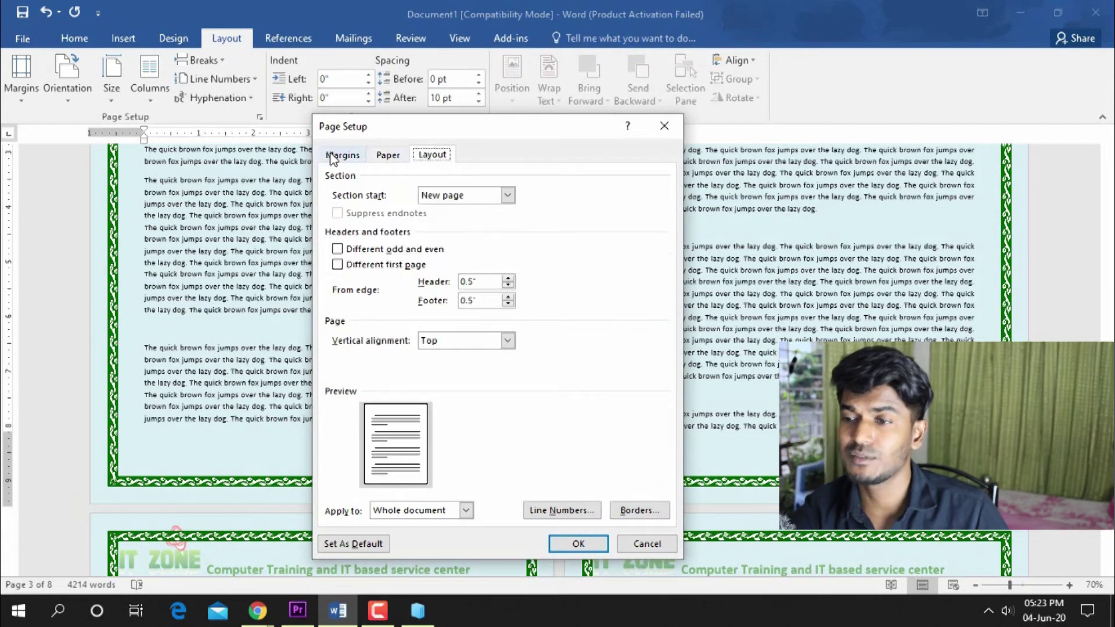
pyautogui.click(341, 155)
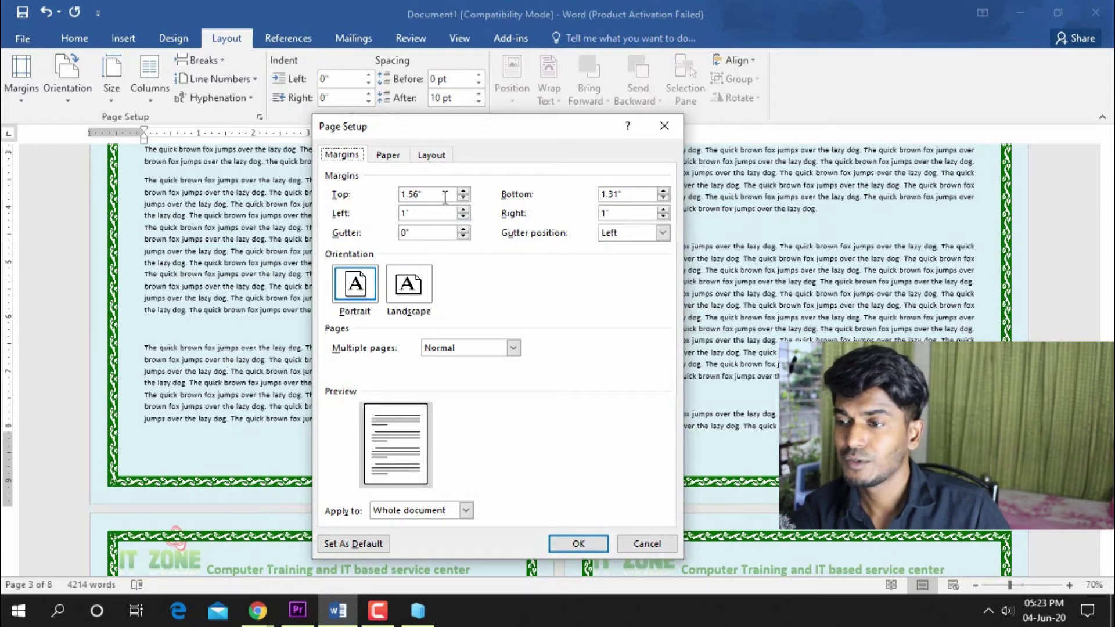
# Step: Set the top, bottom and left margins to 2 inches and apply them
pyautogui.moveTo(433, 194); pyautogui.dragTo(368, 200)
pyautogui.write('2')
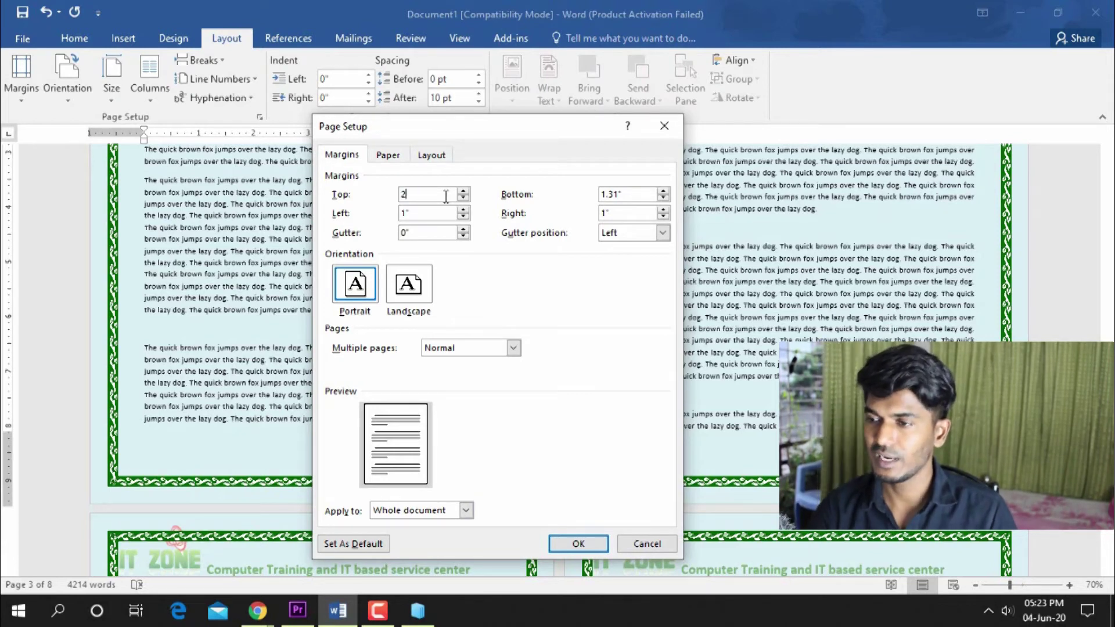
pyautogui.press('Tab')
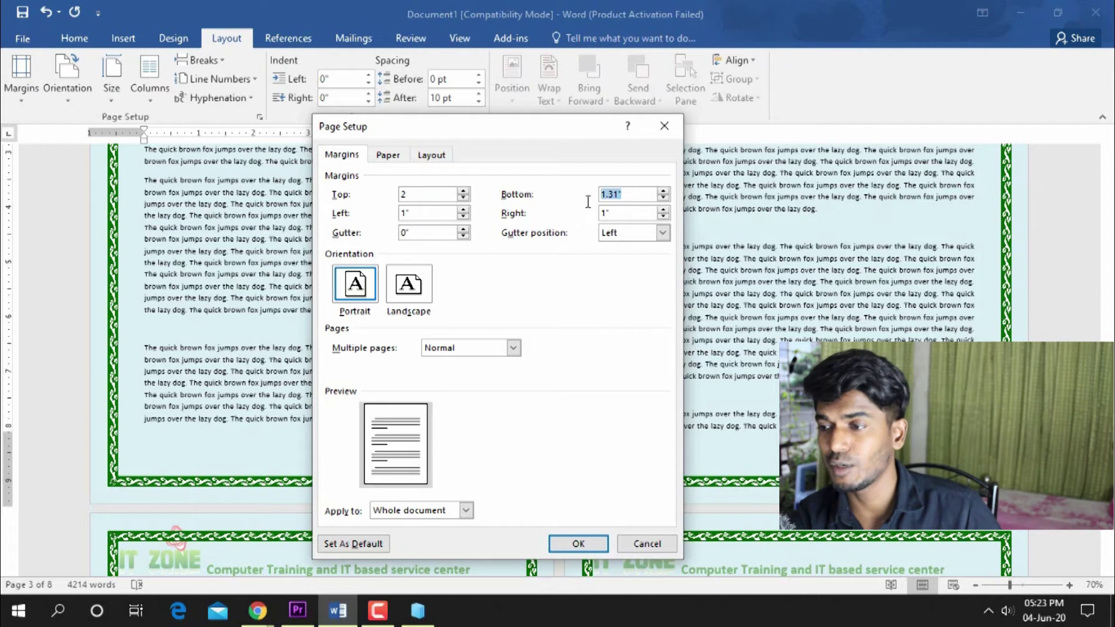
pyautogui.write('2')
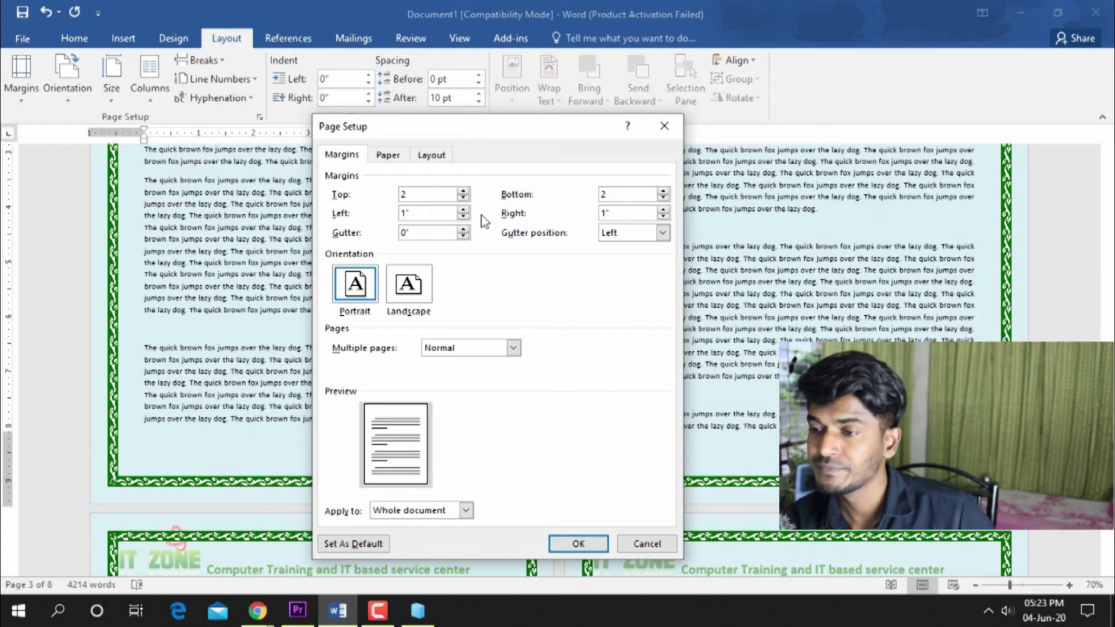
pyautogui.press('Tab')
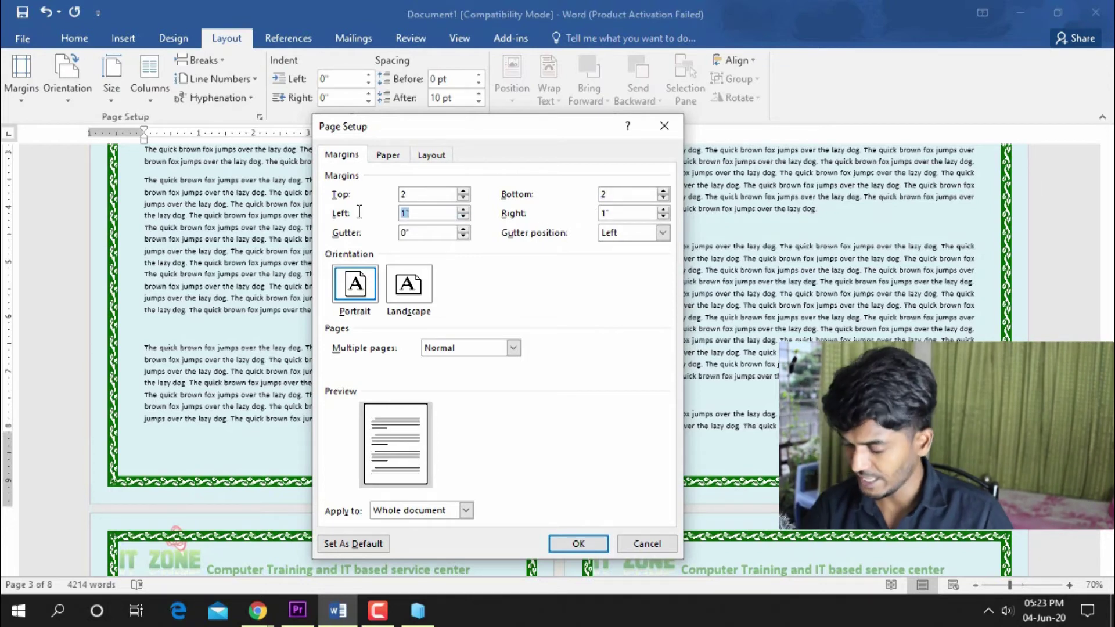
pyautogui.press('Tab')
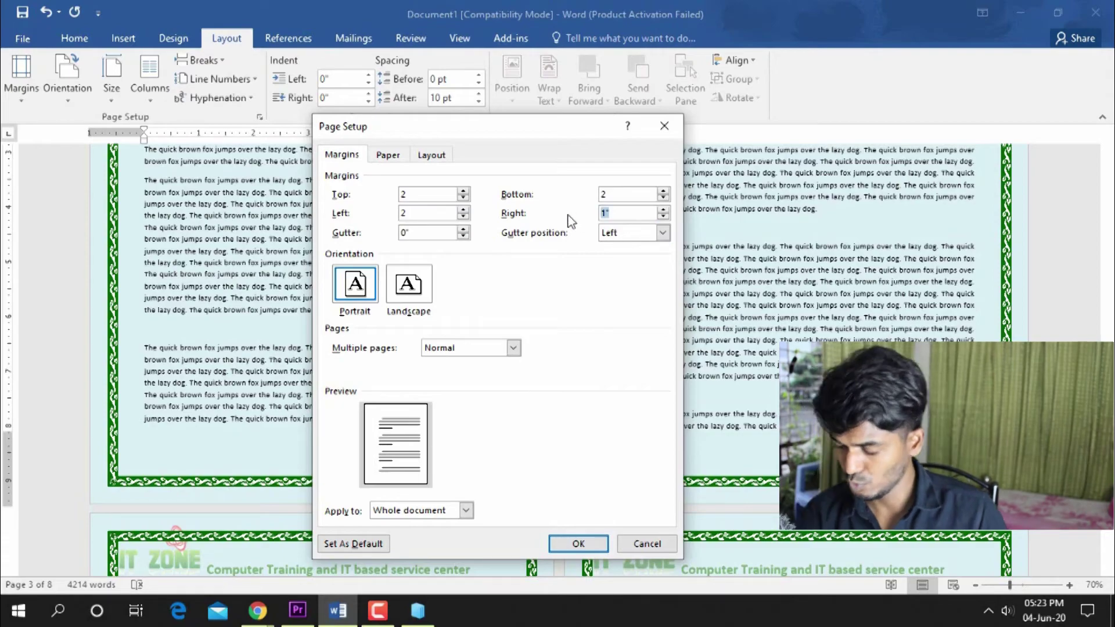
pyautogui.write('2')
pyautogui.press('Return')
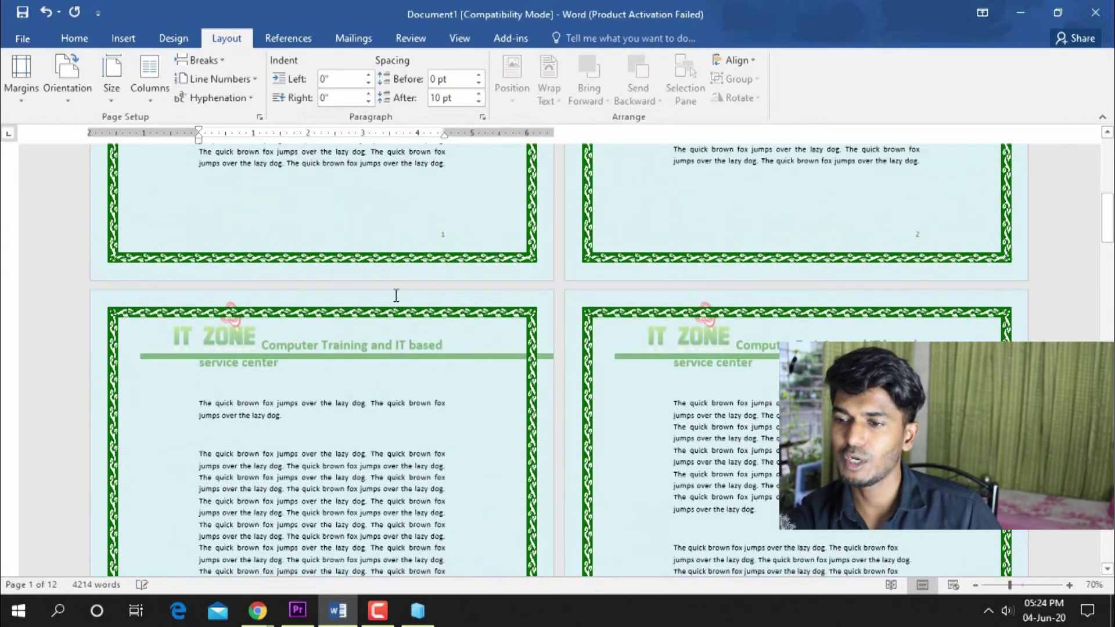
pyautogui.scroll(3, 394, 295)
# Step: Review the 12-page document, then open More Paper Sizes under Layout > Size
pyautogui.scroll(2, 394, 295)
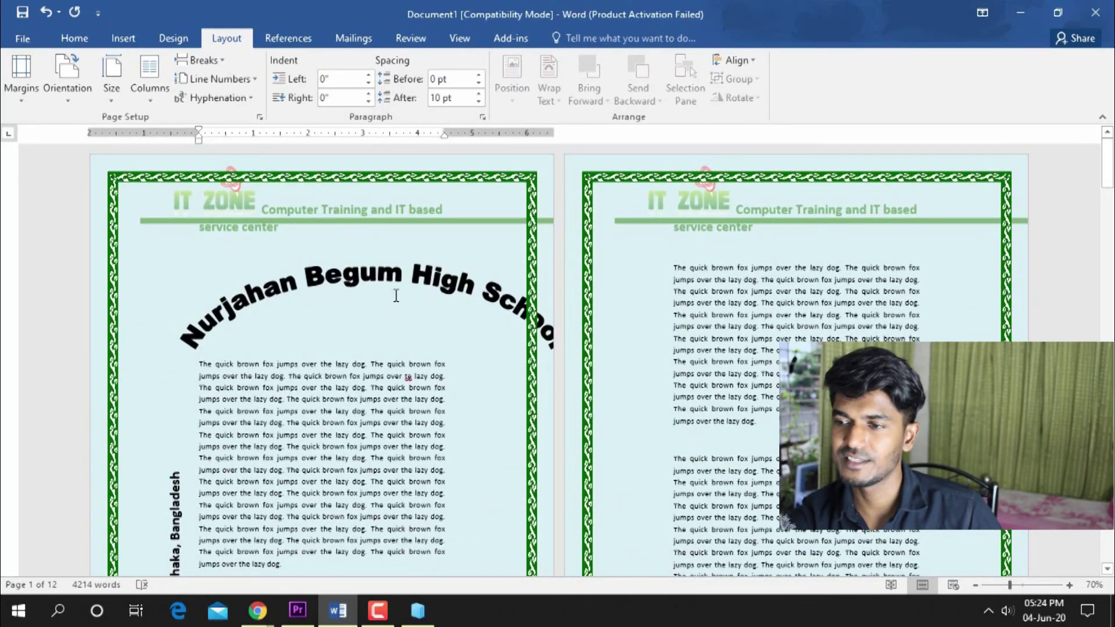
pyautogui.scroll(-10, 396, 295)
pyautogui.scroll(-10, 398, 294)
pyautogui.scroll(-10, 393, 299)
pyautogui.scroll(-10, 393, 298)
pyautogui.scroll(-5, 456, 355)
pyautogui.scroll(-3, 458, 366)
pyautogui.scroll(3, 458, 366)
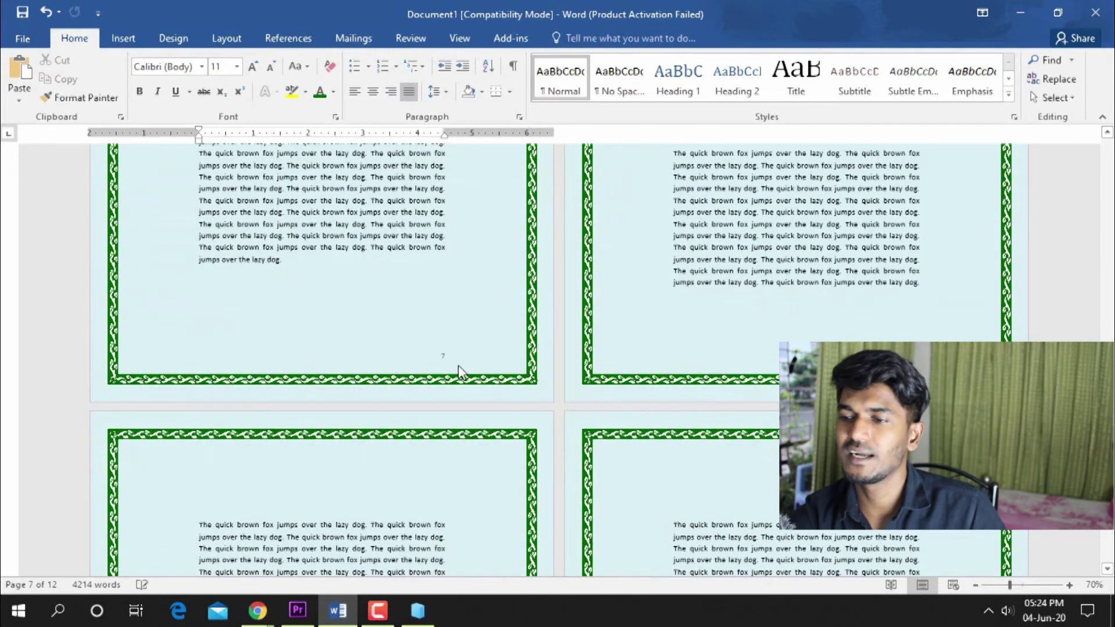
pyautogui.scroll(3, 458, 369)
pyautogui.scroll(3, 458, 366)
pyautogui.scroll(3, 458, 356)
pyautogui.scroll(4, 458, 356)
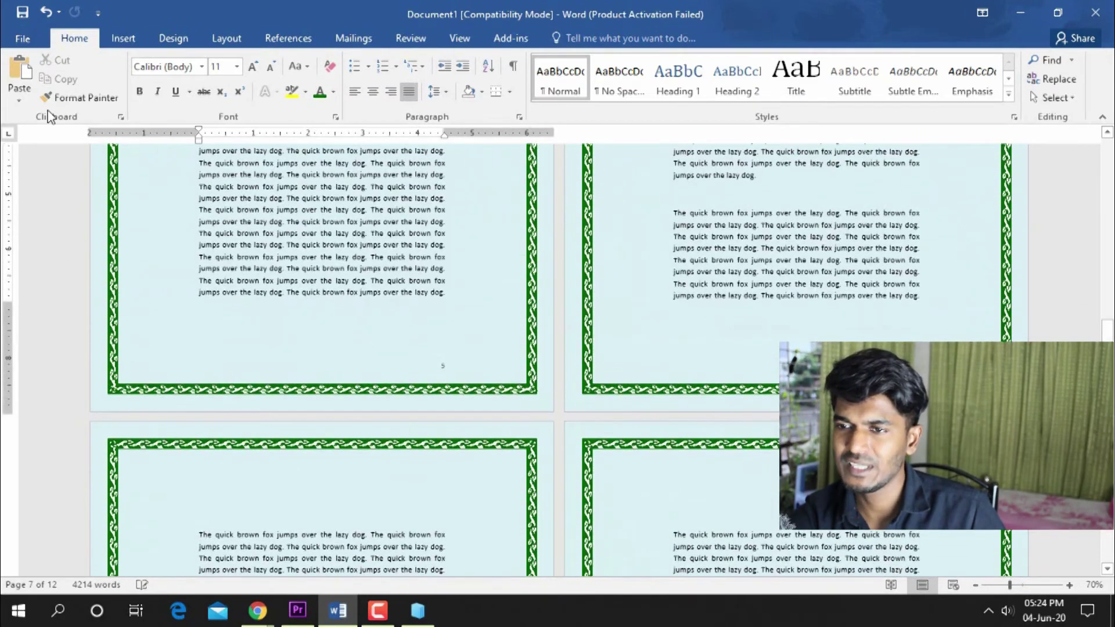
pyautogui.click(179, 47)
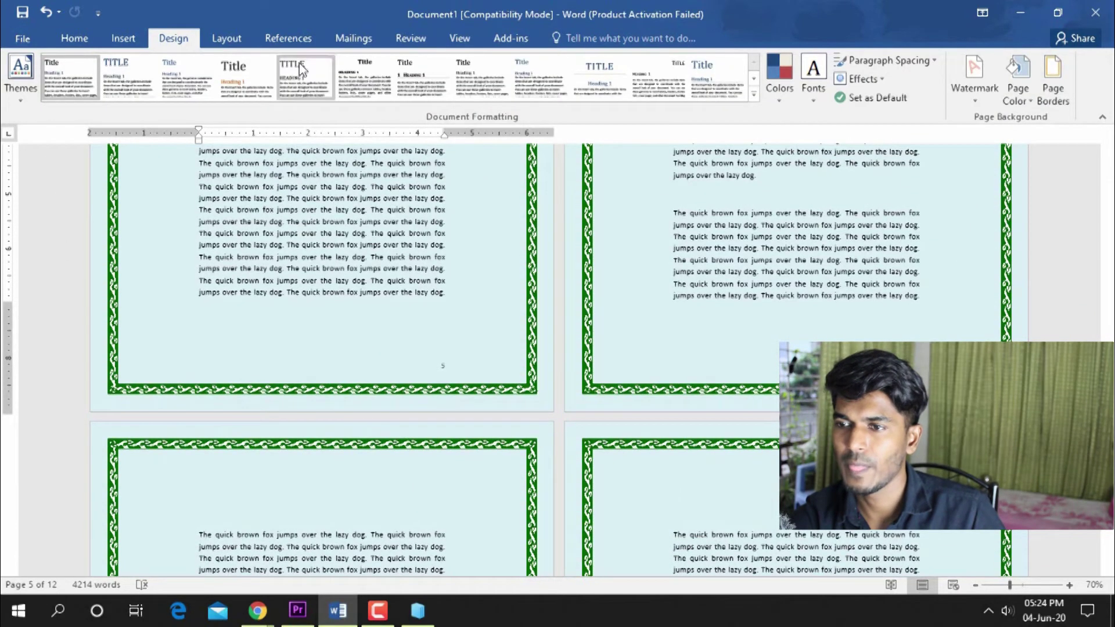
pyautogui.click(225, 37)
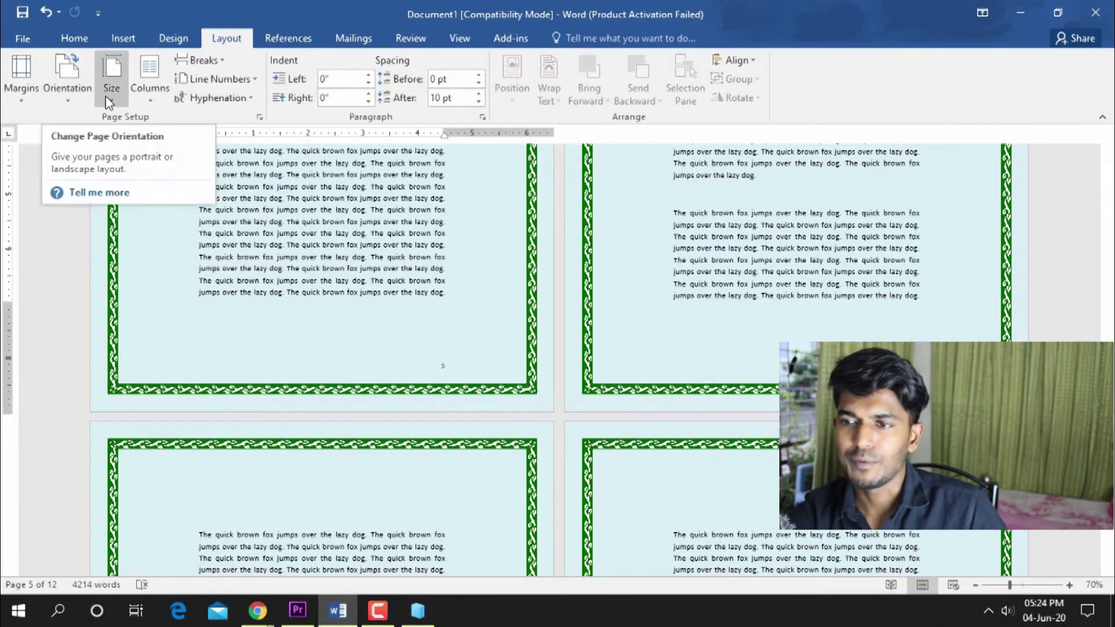
pyautogui.click(109, 96)
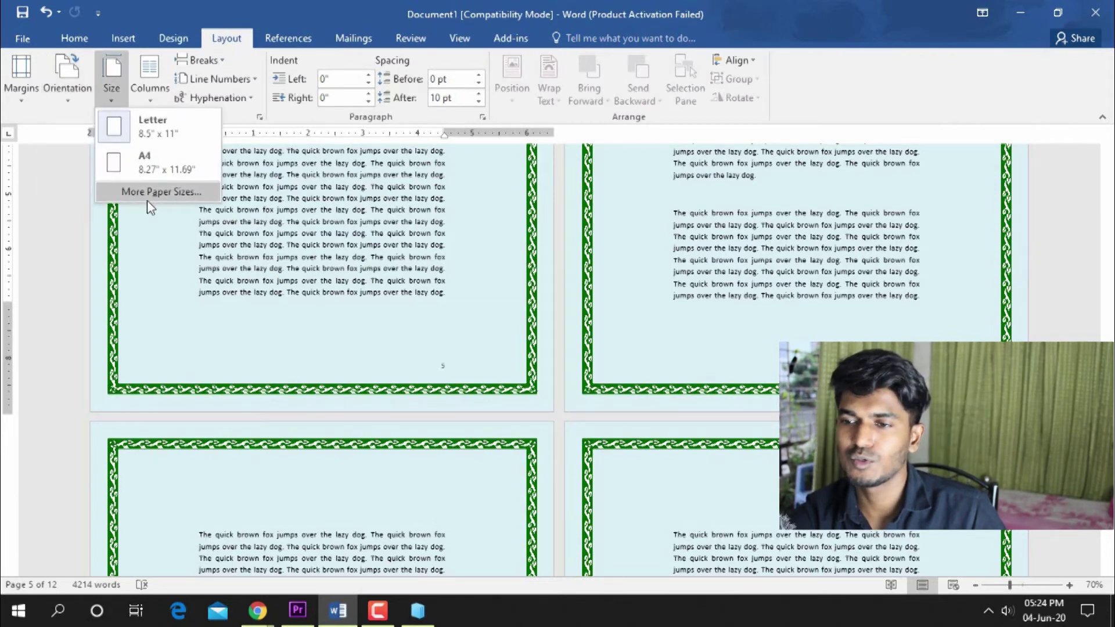
pyautogui.click(149, 191)
# Step: Try the A4 paper size in the Page Setup dialog
pyautogui.moveTo(429, 133)
pyautogui.mouseDown()
pyautogui.moveTo(600, 129)
pyautogui.moveTo(484, 105)
pyautogui.mouseUp()
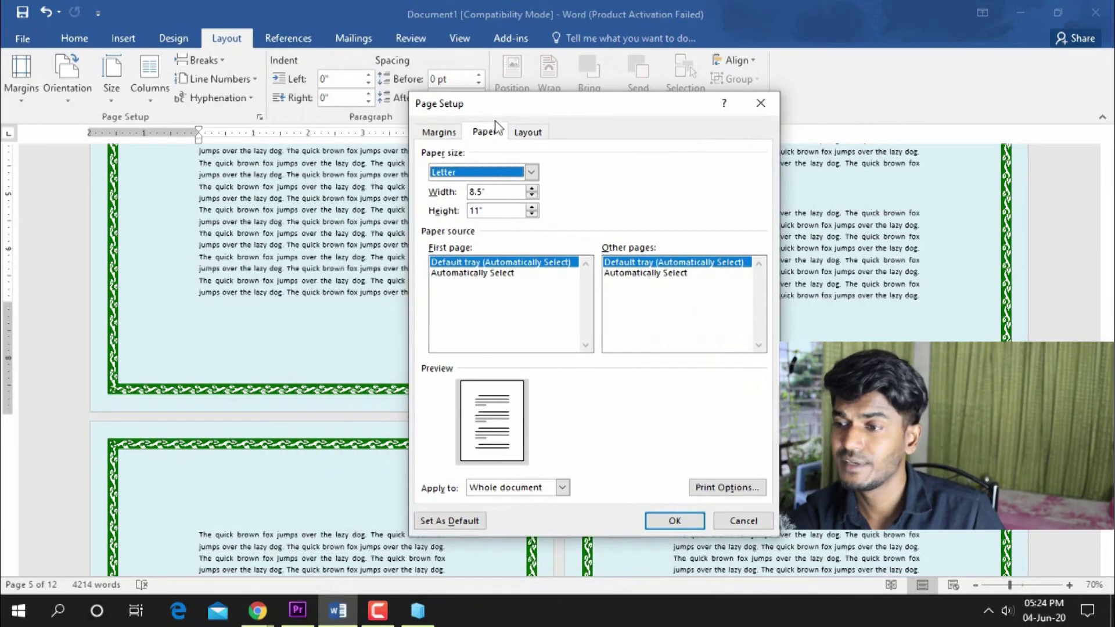
pyautogui.click(497, 128)
pyautogui.click(531, 172)
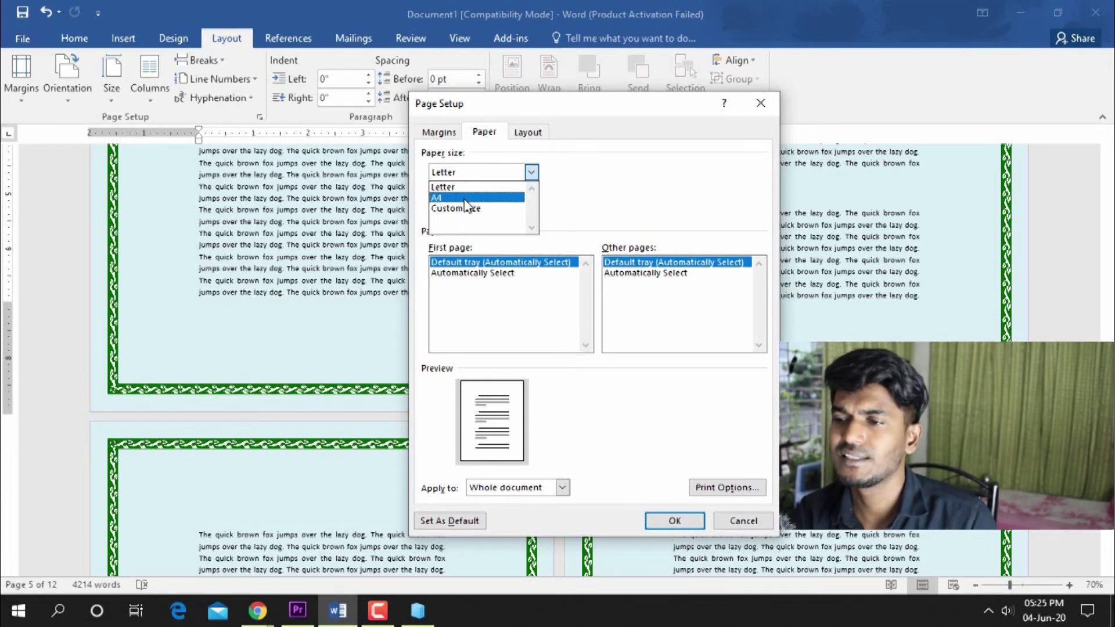
pyautogui.click(472, 198)
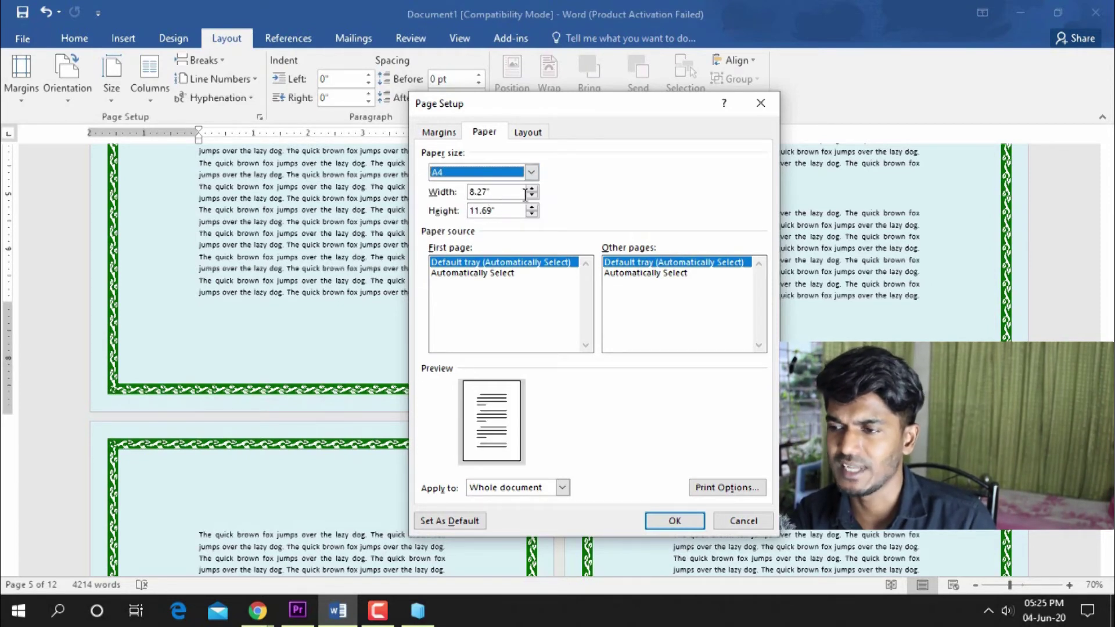
# Step: Set a custom paper size of 8.5 by 11.5 inches and apply it
pyautogui.click(530, 172)
pyautogui.click(483, 210)
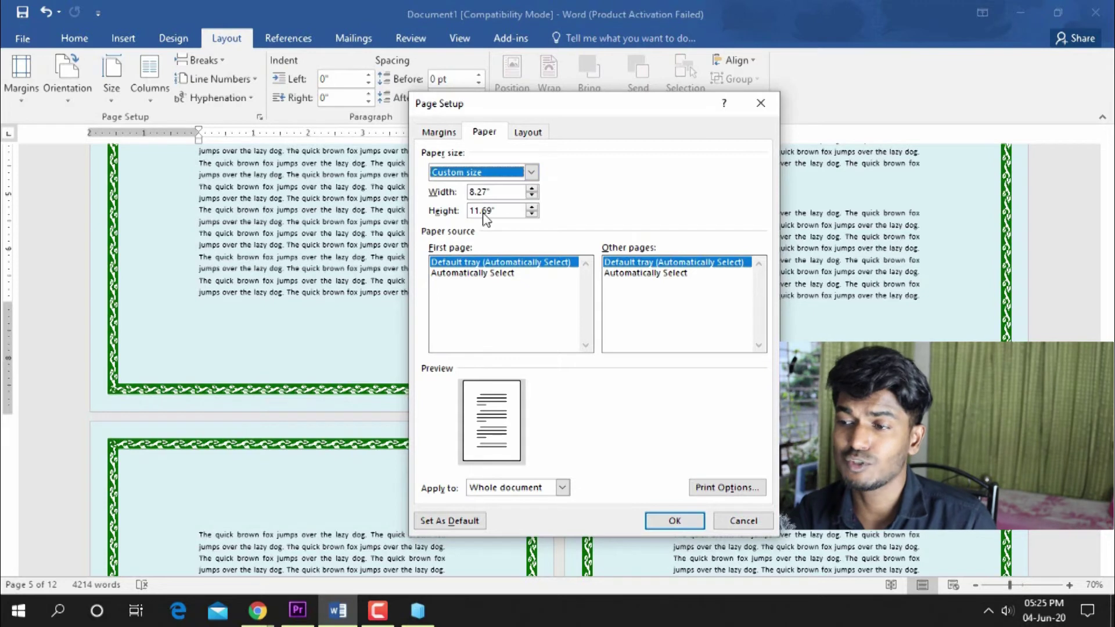
pyautogui.press('Tab')
pyautogui.write('8.5')
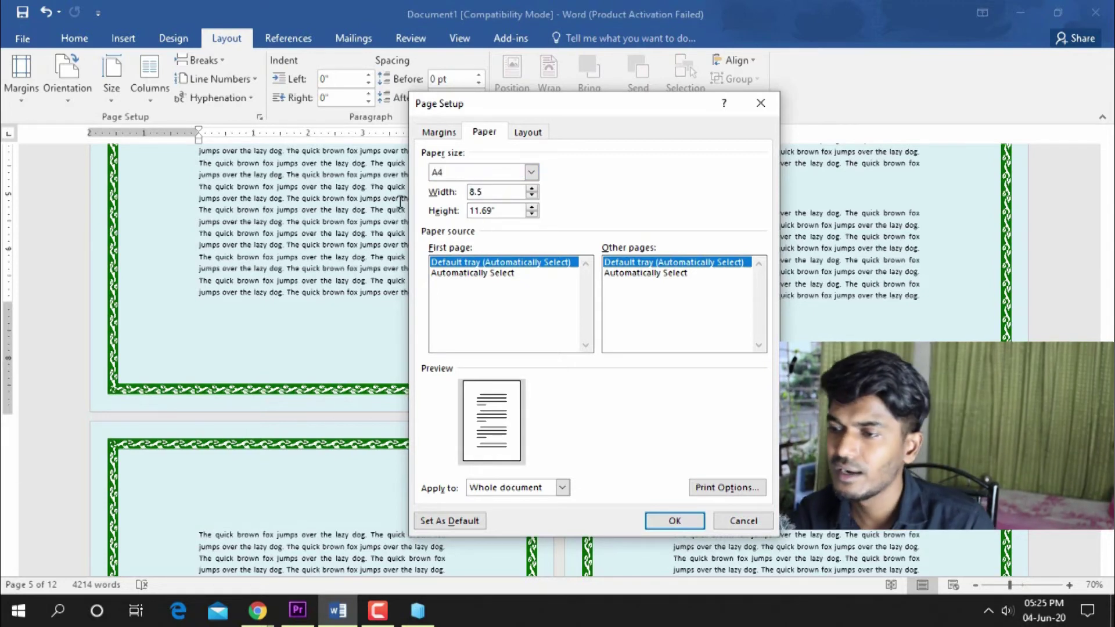
pyautogui.press('Tab')
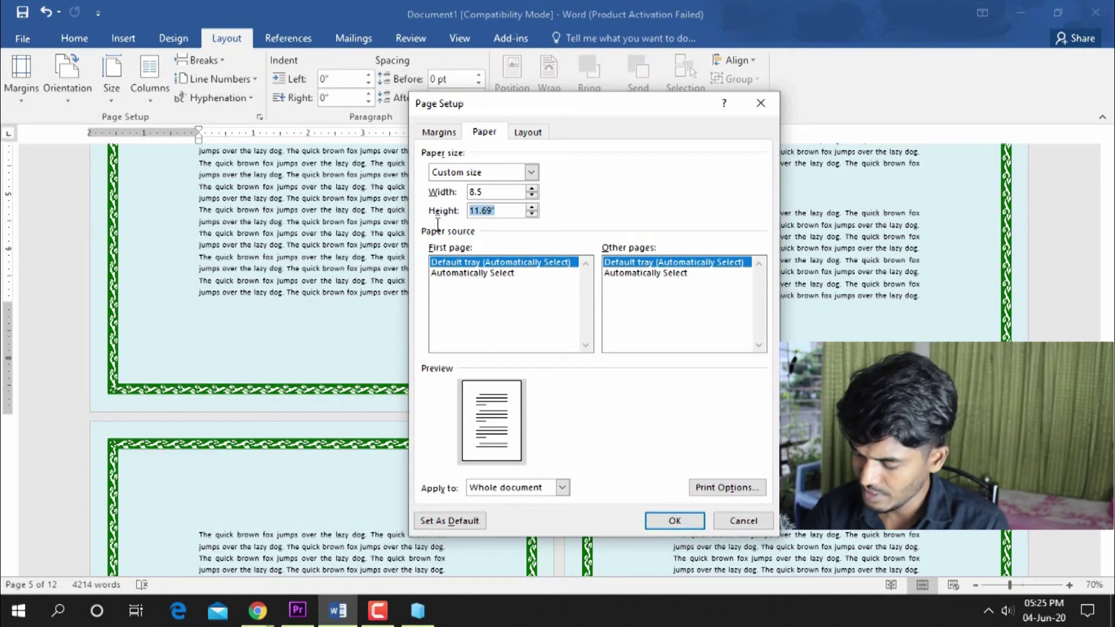
pyautogui.write('.5')
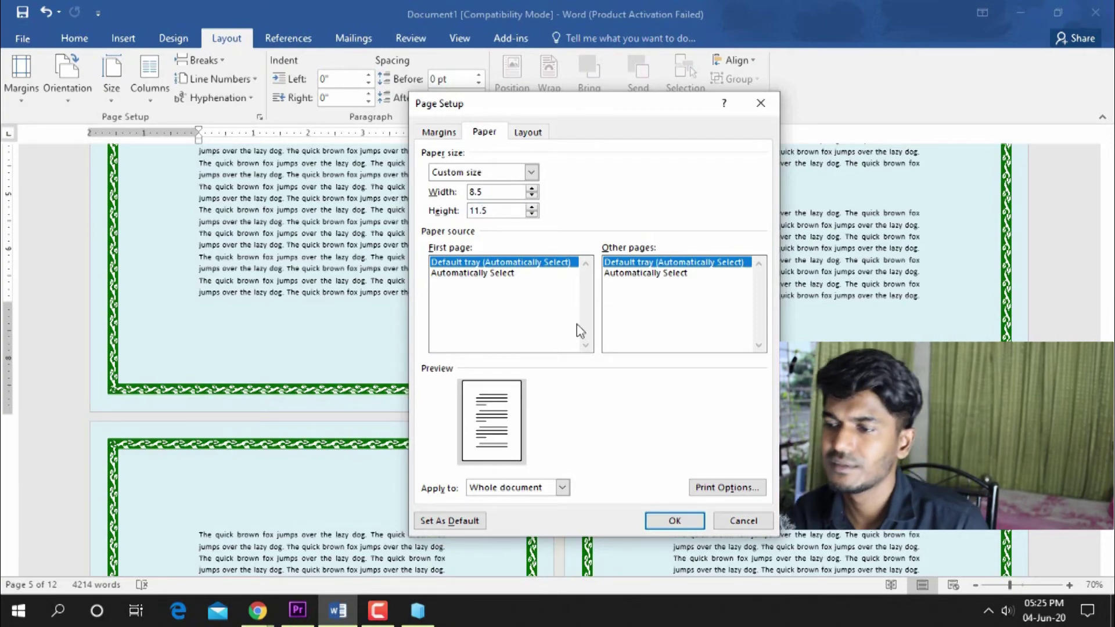
pyautogui.click(672, 519)
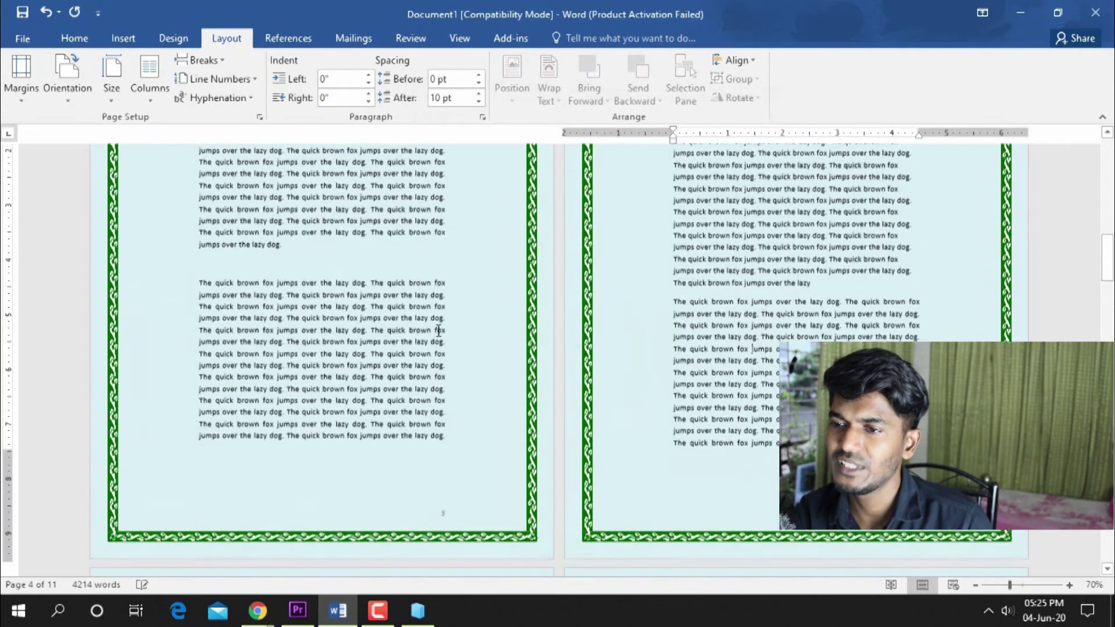
pyautogui.scroll(1, 113, 87)
pyautogui.scroll(-1, 101, 104)
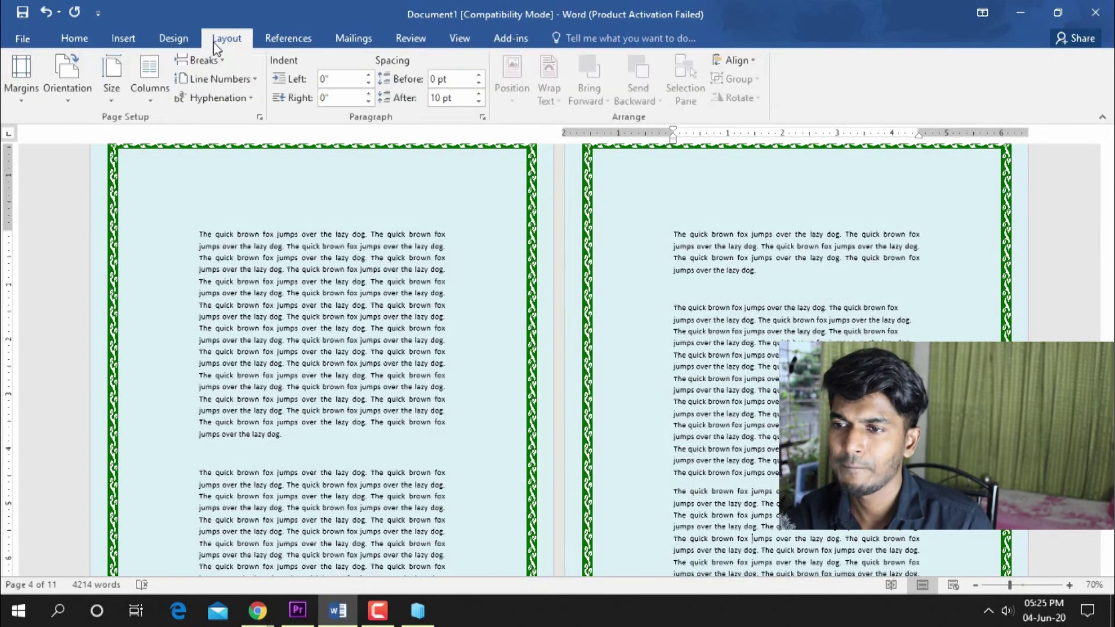
pyautogui.click(111, 87)
pyautogui.click(145, 194)
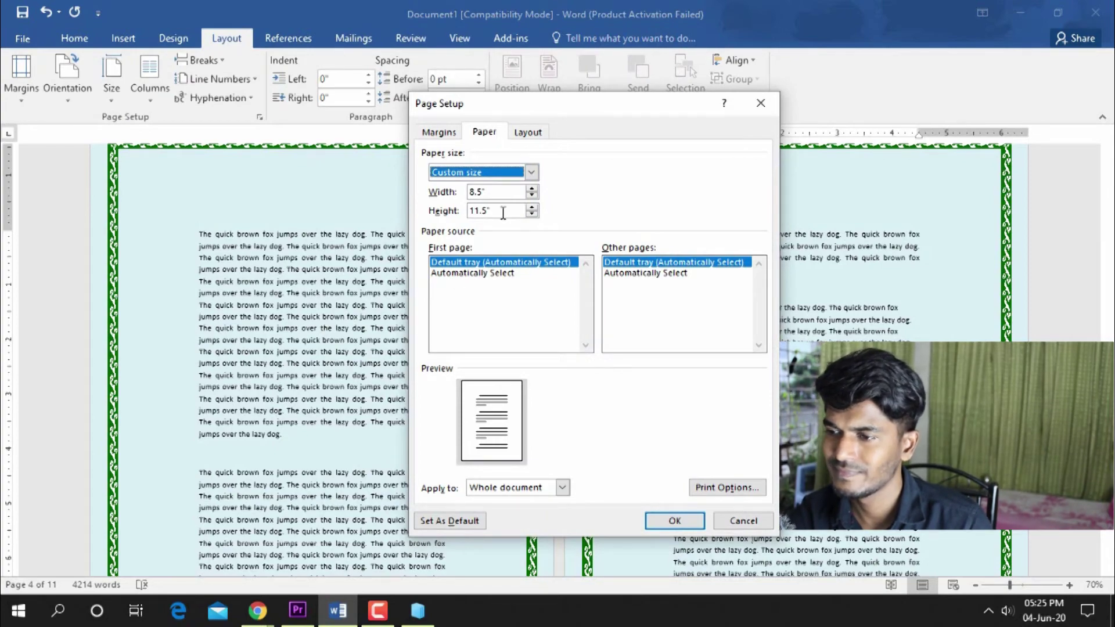
pyautogui.click(675, 520)
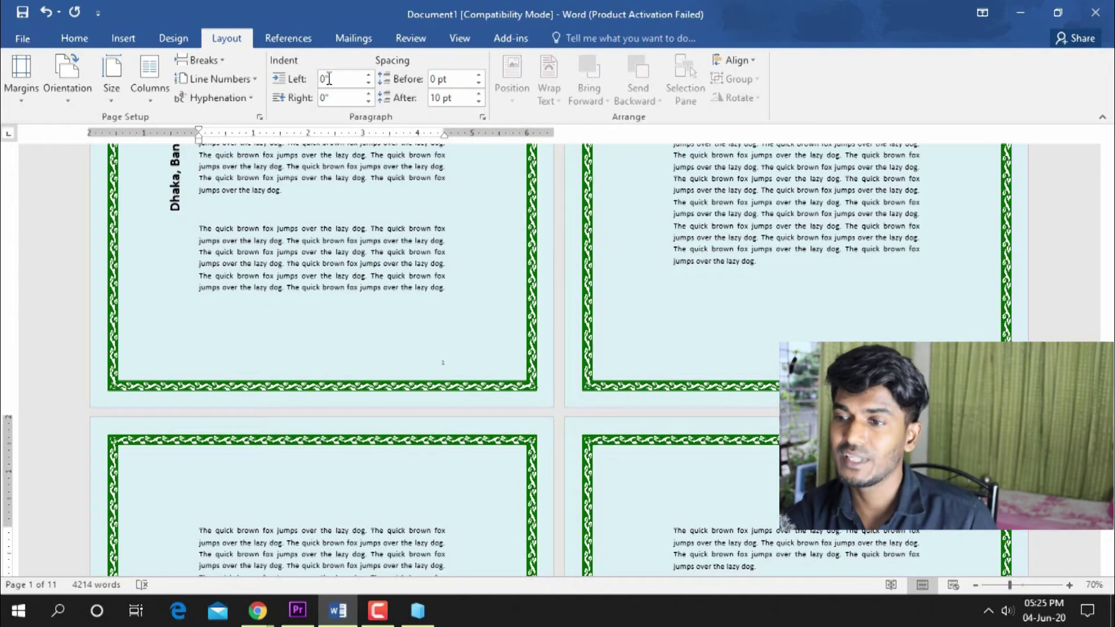
pyautogui.scroll(3, 317, 267)
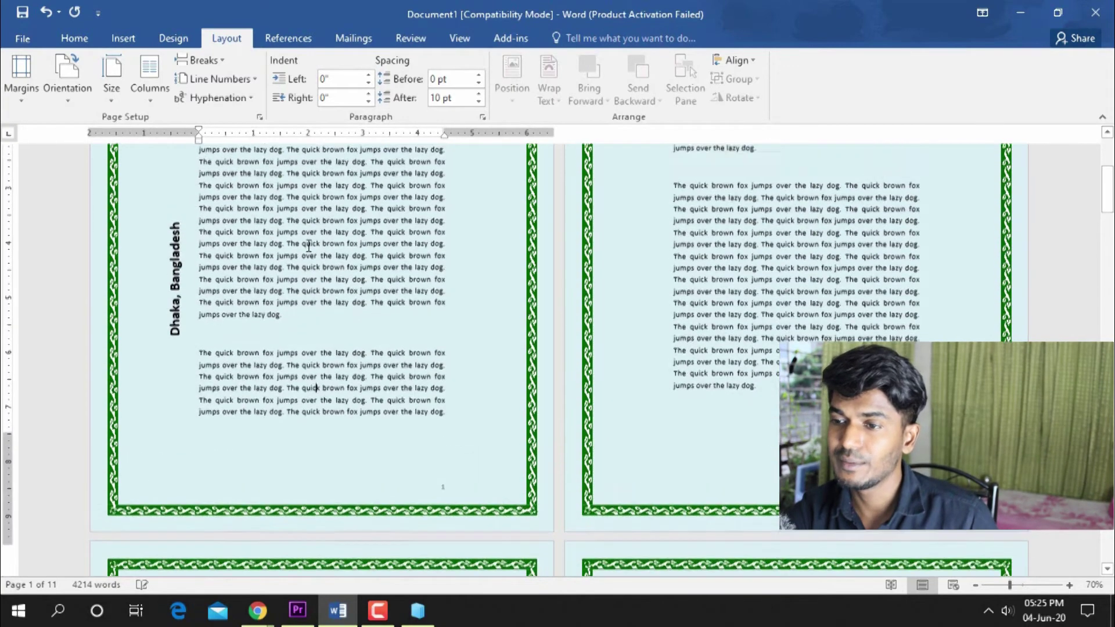
# Step: Give the selected text a 1-inch left indent and check the result
pyautogui.moveTo(285, 336); pyautogui.dragTo(192, 227)
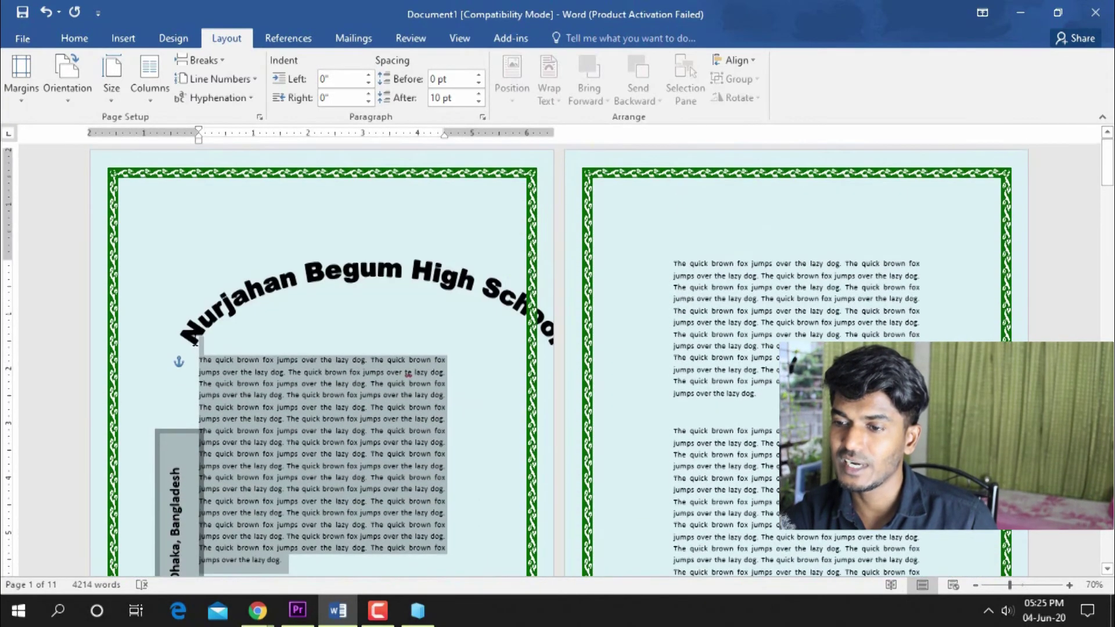
pyautogui.click(320, 79)
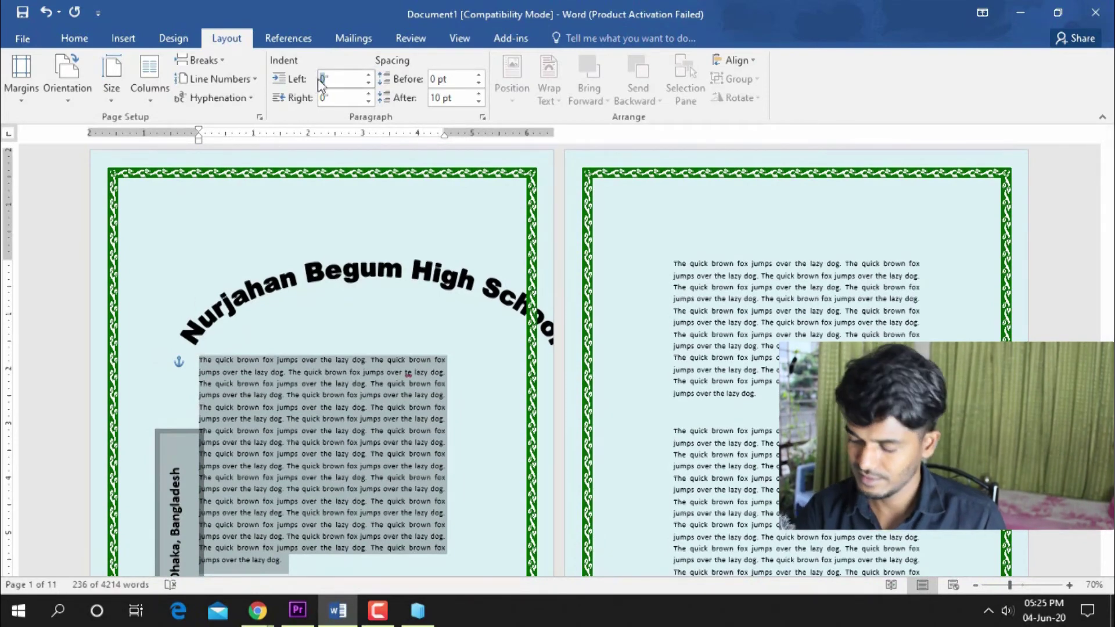
pyautogui.write('1')
pyautogui.press('Return')
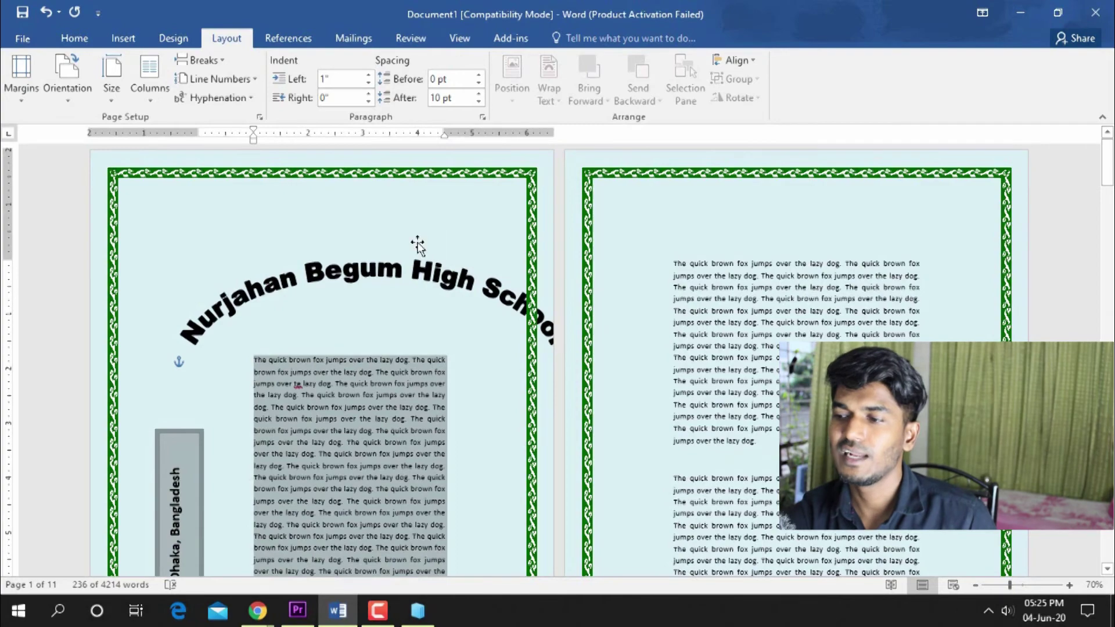
pyautogui.scroll(-2, 406, 247)
pyautogui.click(339, 346)
pyautogui.scroll(1, 188, 366)
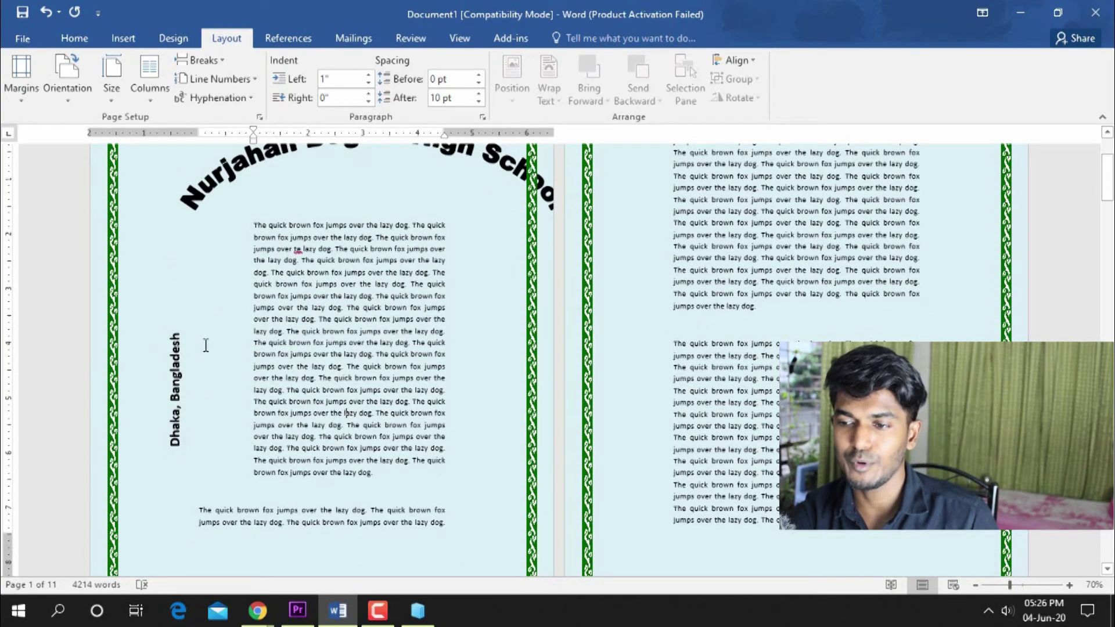
pyautogui.scroll(2, 266, 318)
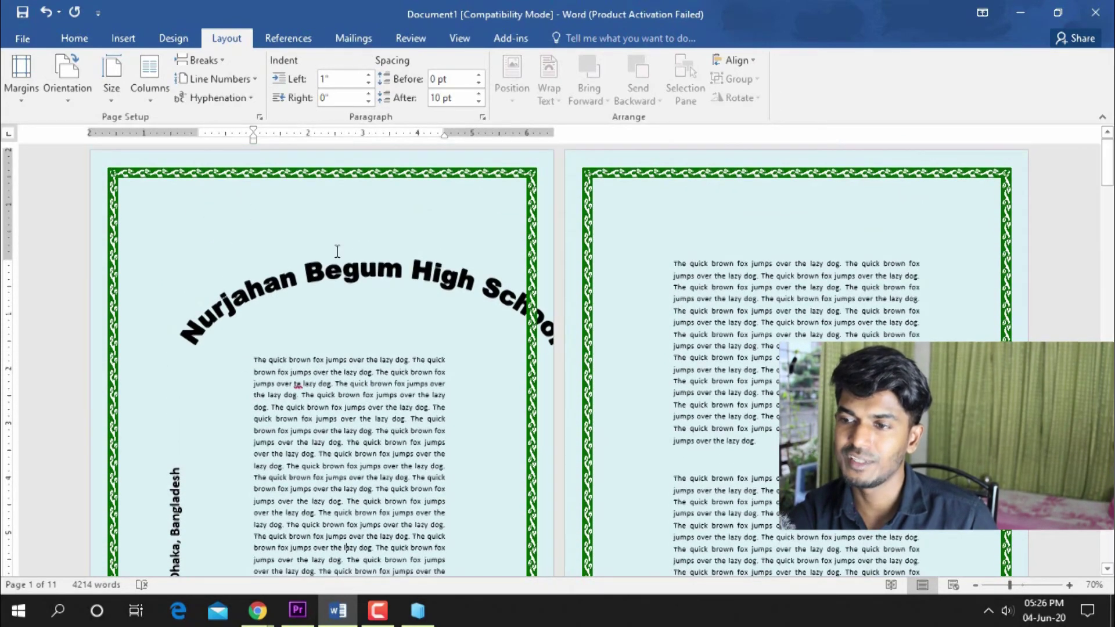
pyautogui.scroll(-1, 348, 151)
# Step: Add a 1-inch right indent, then undo the indents
pyautogui.click(326, 98)
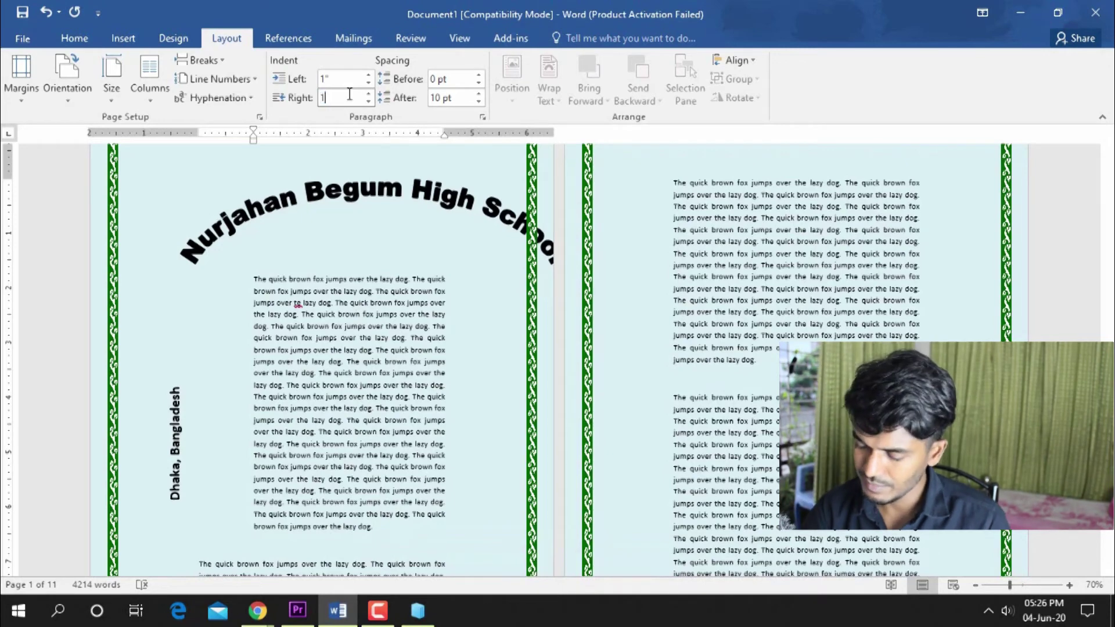
pyautogui.press('Return')
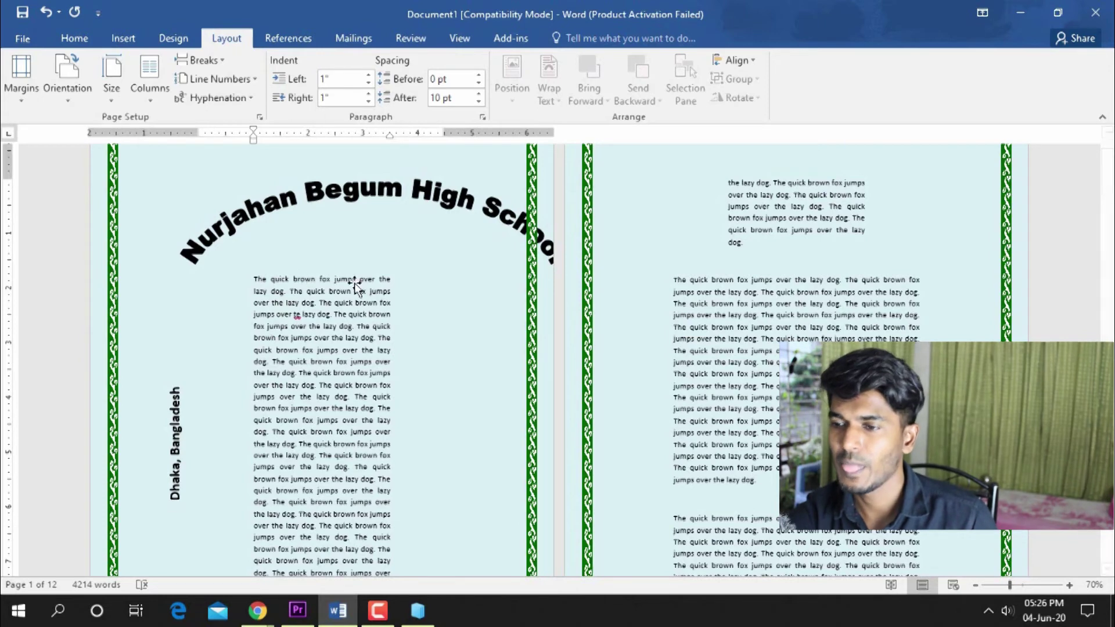
pyautogui.hotkey('ctrl', 'z')
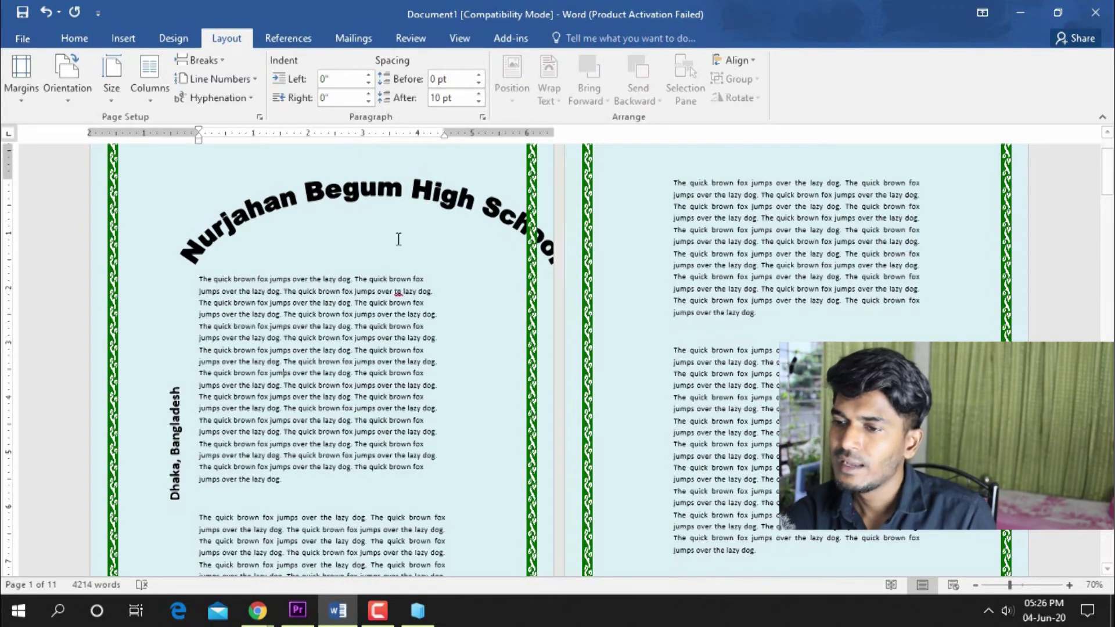
pyautogui.scroll(-3, 441, 114)
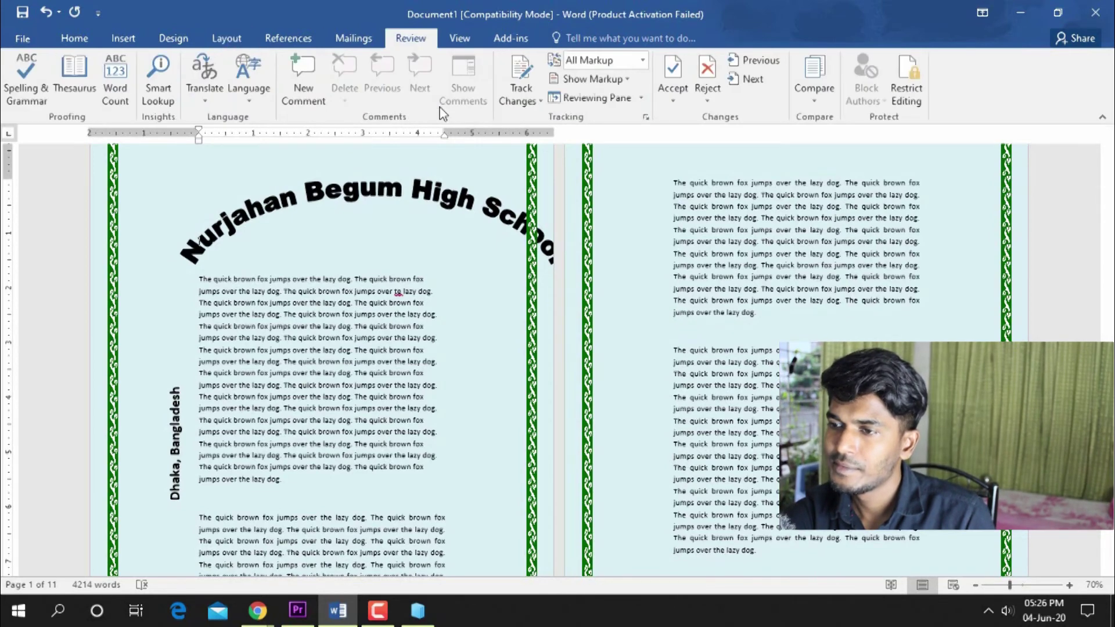
pyautogui.click(227, 38)
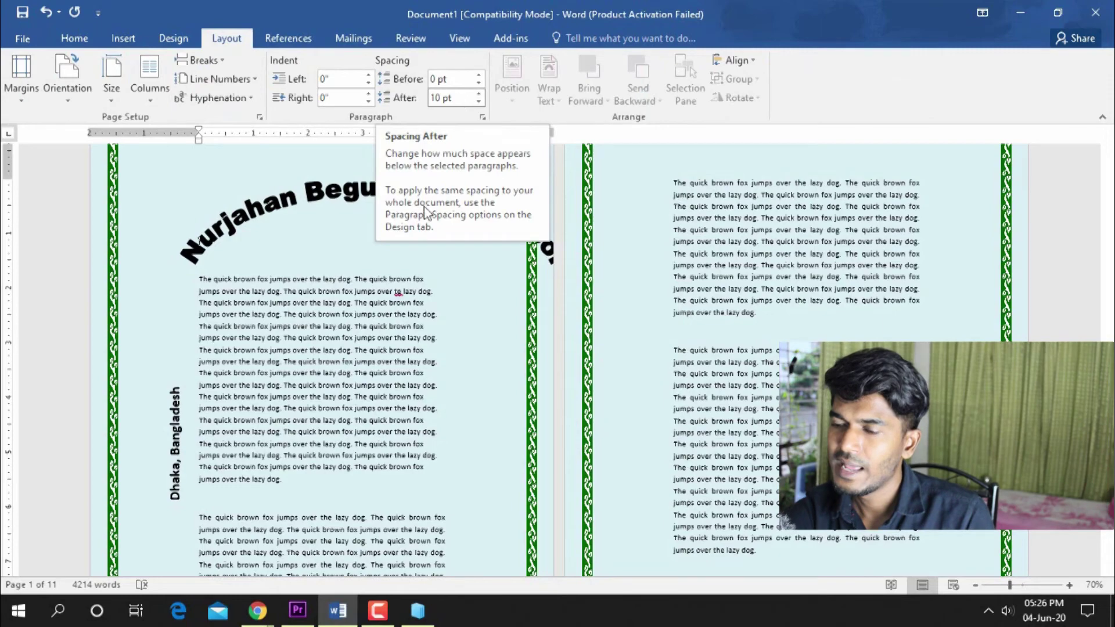
# Step: Select all the document text and delete it
pyautogui.scroll(-2, 375, 390)
pyautogui.scroll(-1, 369, 360)
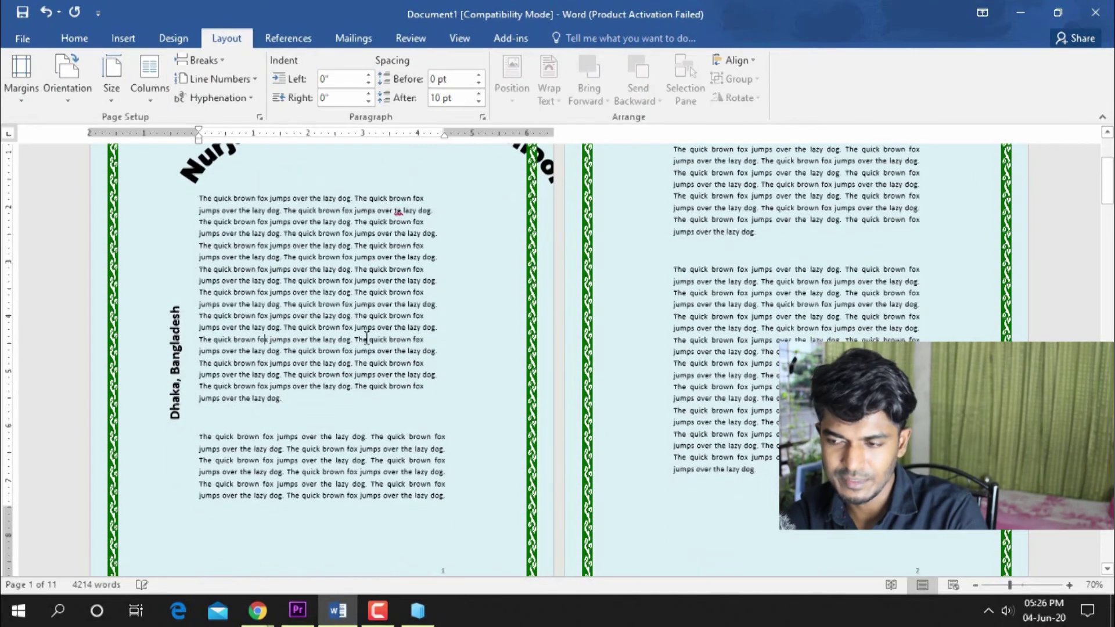
pyautogui.hotkey('ctrl', 'a')
pyautogui.hotkey('ctrl', 'Home')
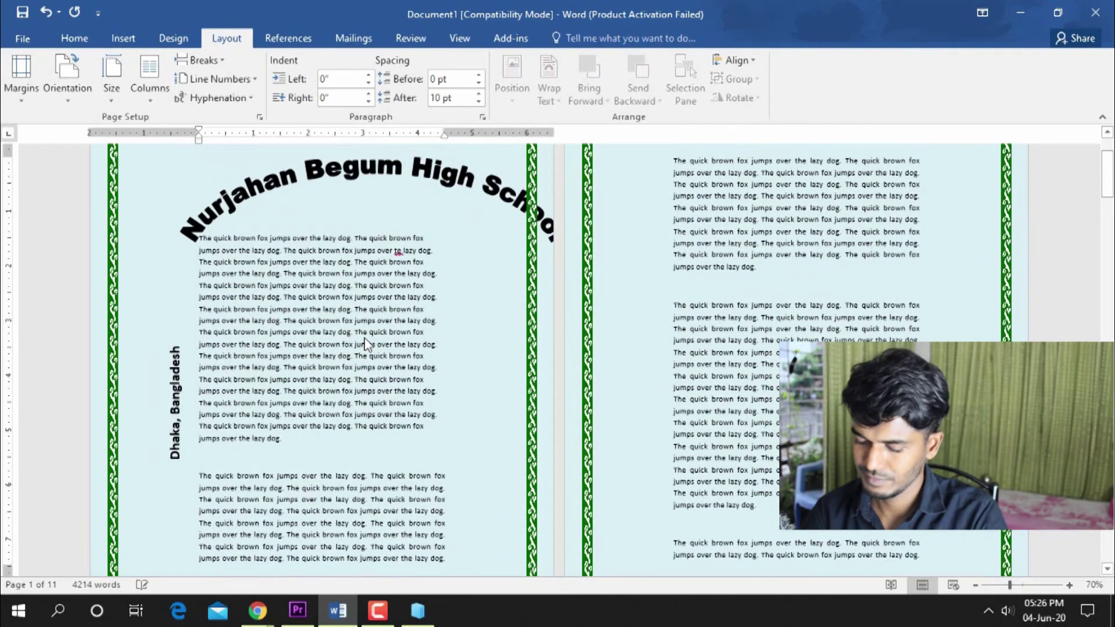
pyautogui.hotkey('ctrl', 'a')
pyautogui.hotkey('ctrl', 'c')
pyautogui.press('Delete')
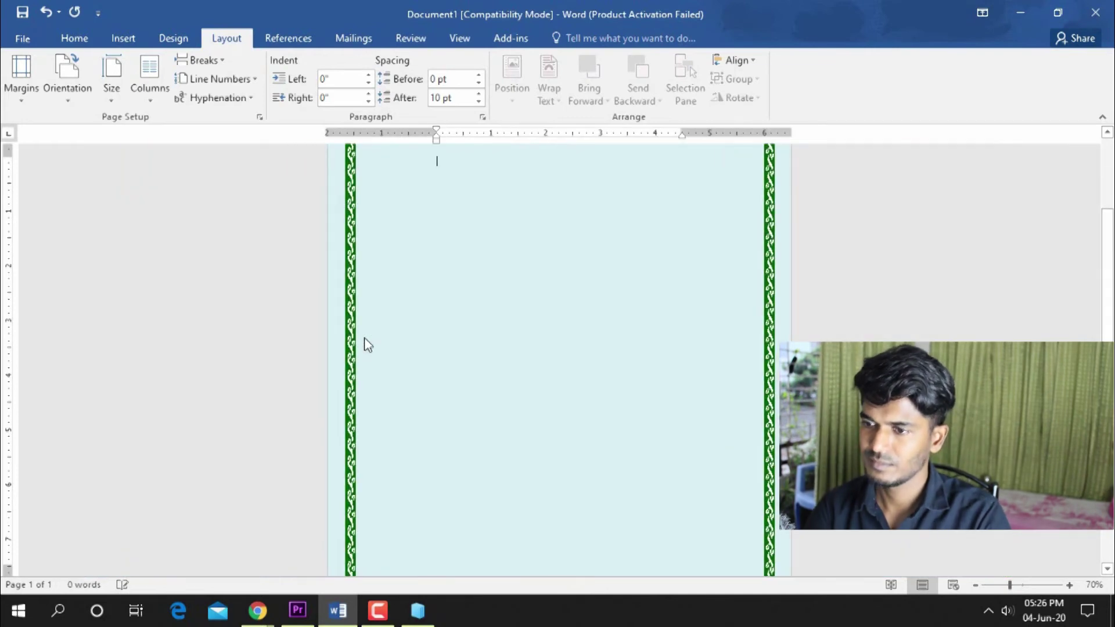
# Step: Paste two copies of the sample paragraph and remove the empty line between them
pyautogui.scroll(3, 379, 335)
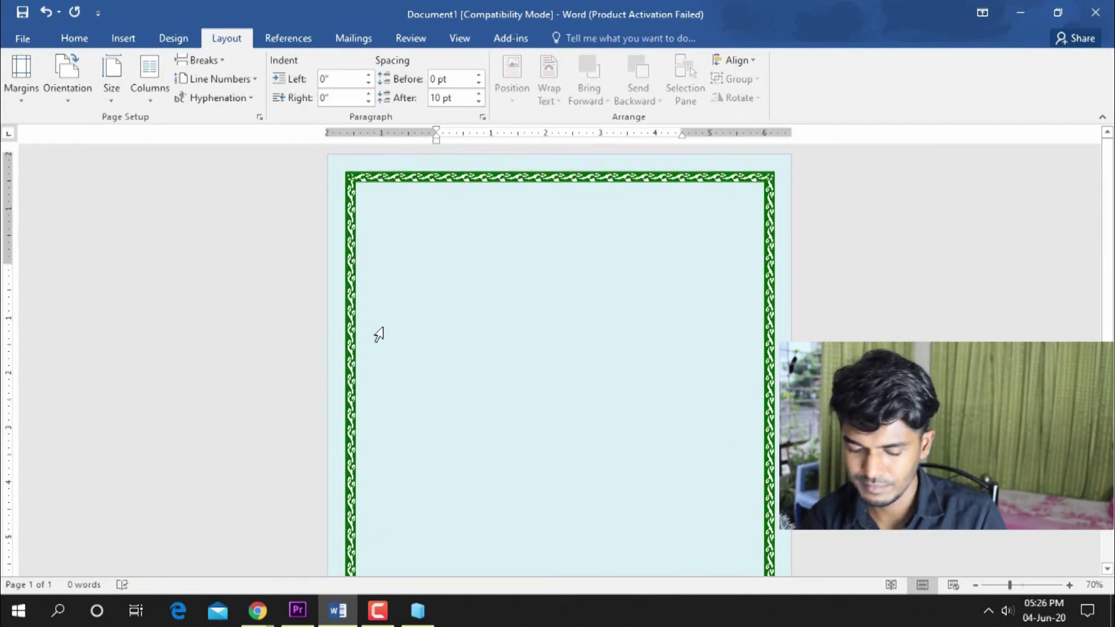
pyautogui.hotkey('ctrl', 'v')
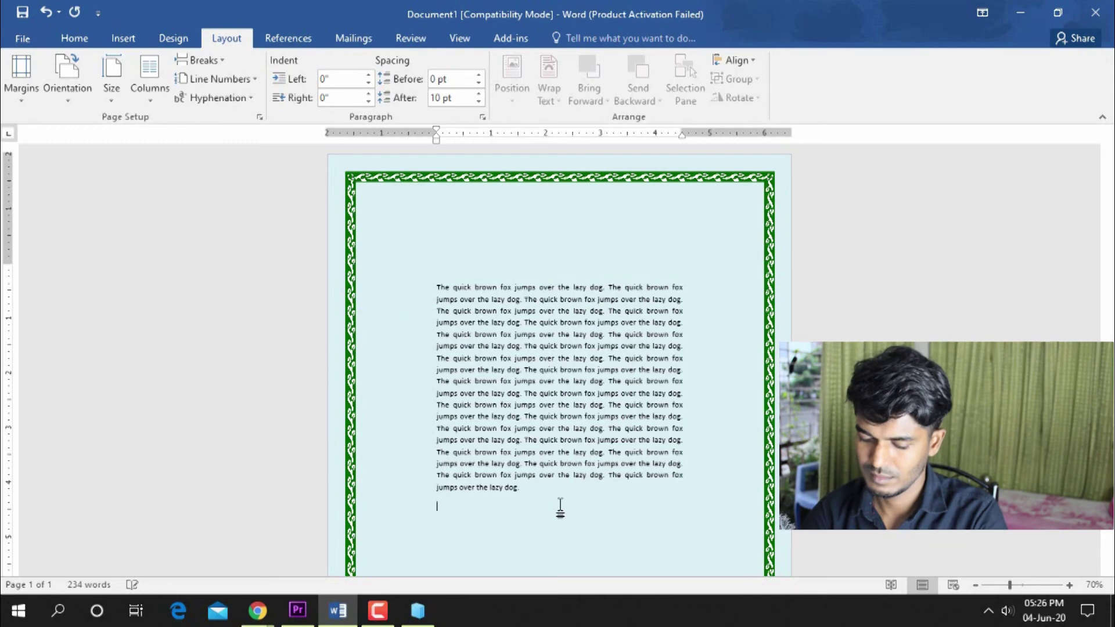
pyautogui.hotkey('ctrl', 'v')
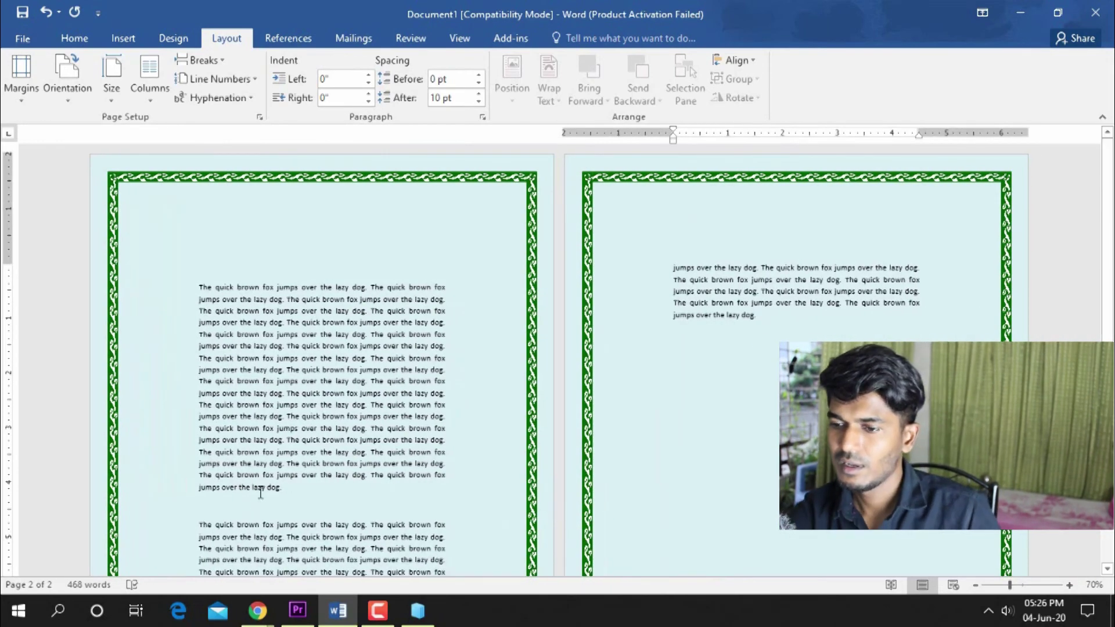
pyautogui.click(228, 523)
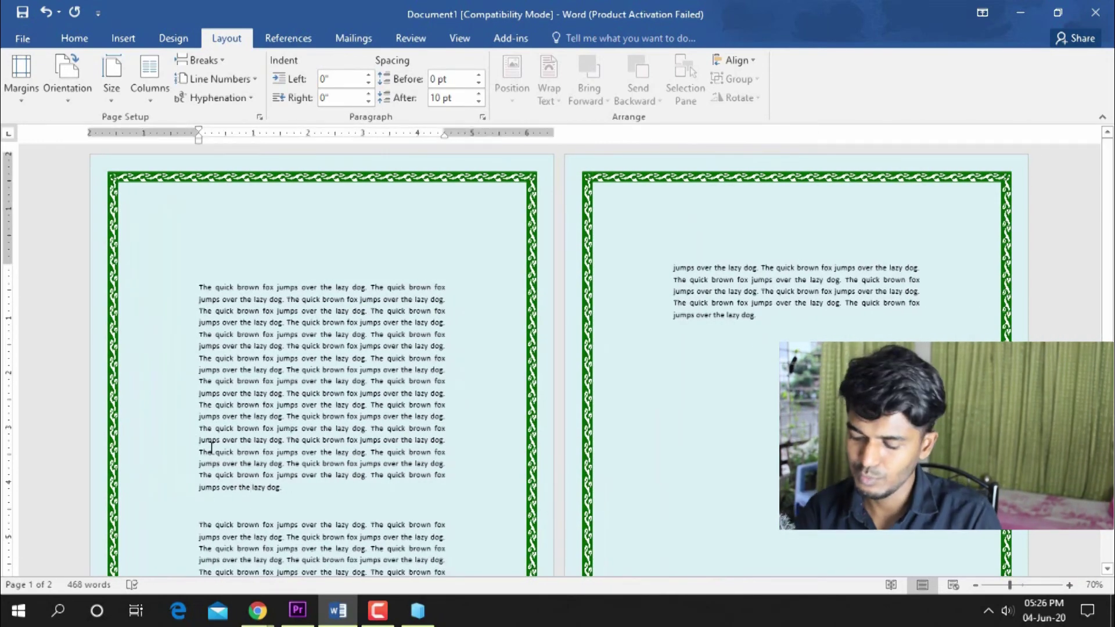
pyautogui.press('BackSpace')
# Step: Set 0 pt spacing after the selected paragraphs
pyautogui.moveTo(199, 286)
pyautogui.mouseDown()
pyautogui.moveTo(431, 584)
pyautogui.moveTo(442, 517)
pyautogui.mouseUp()
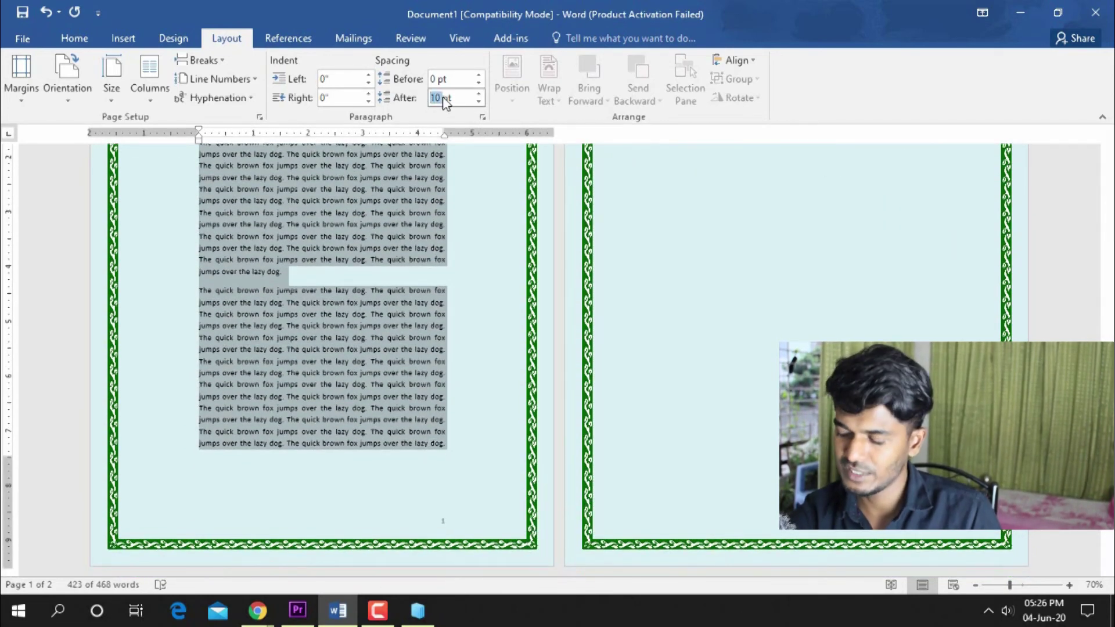
pyautogui.write('0')
pyautogui.press('Return')
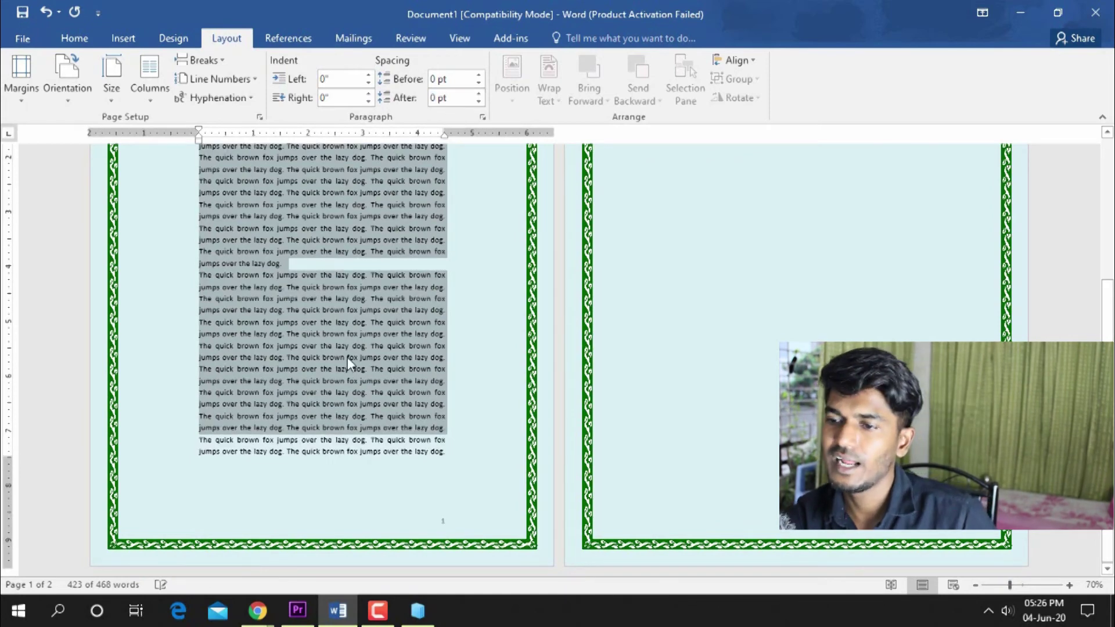
pyautogui.click(347, 357)
pyautogui.scroll(3, 327, 259)
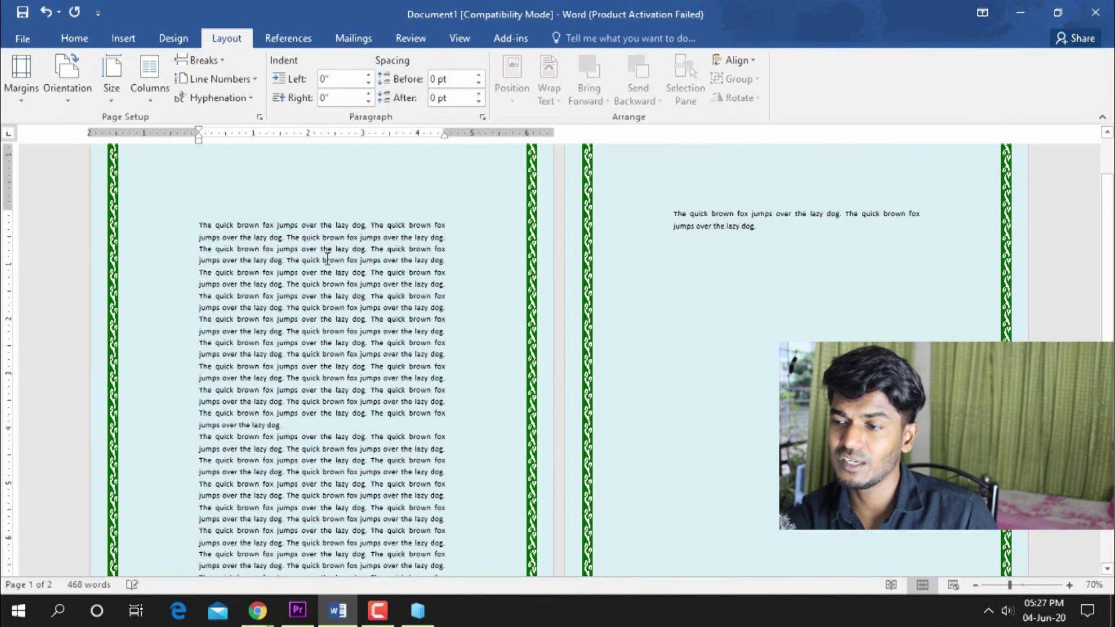
# Step: Try 50 pt spacing after the paragraphs, then settle on 10 pt
pyautogui.click(419, 99)
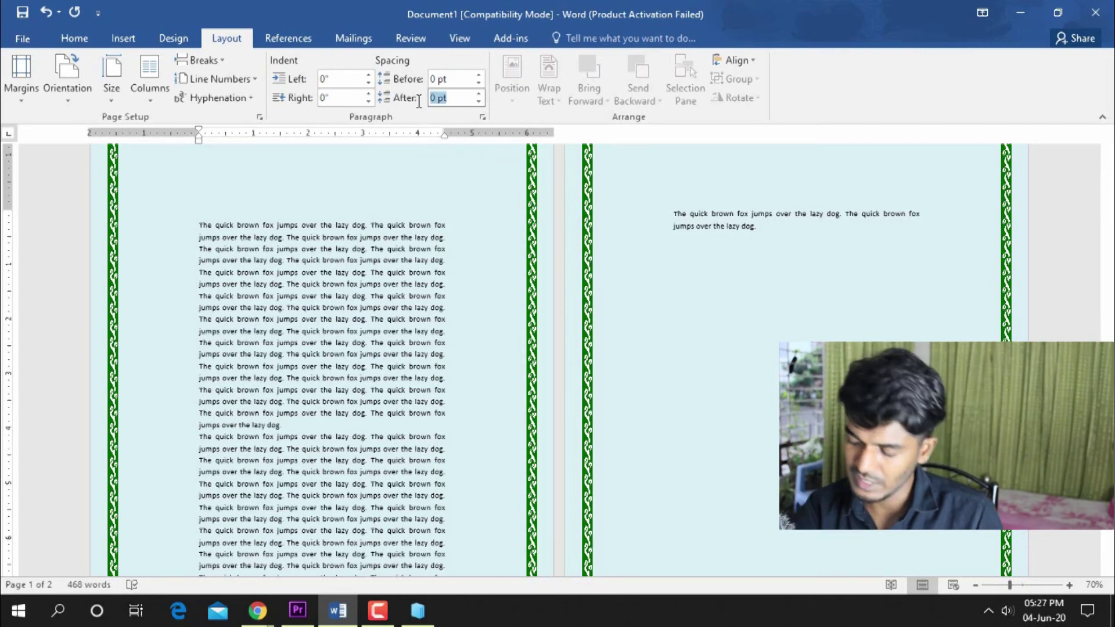
pyautogui.write('50')
pyautogui.press('Return')
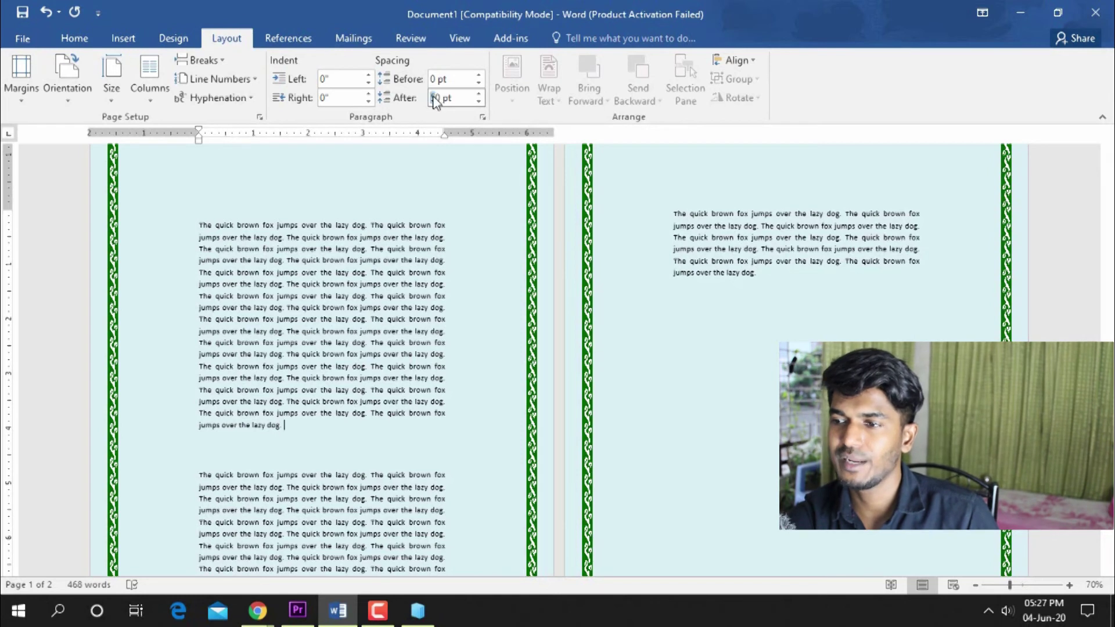
pyautogui.moveTo(460, 96); pyautogui.dragTo(427, 100)
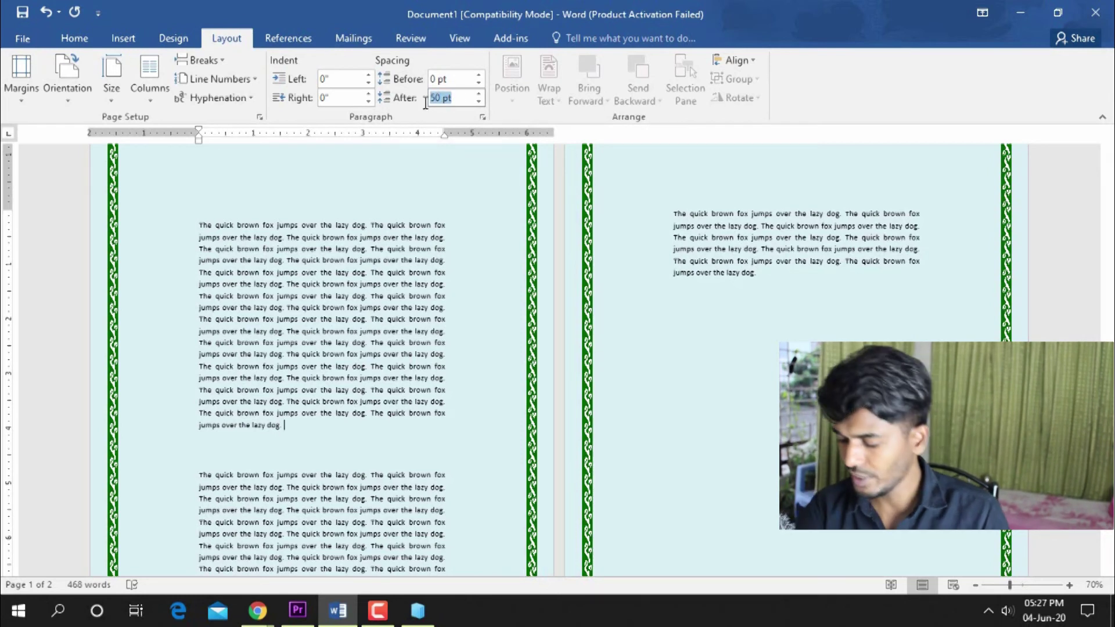
pyautogui.write('10')
pyautogui.press('Return')
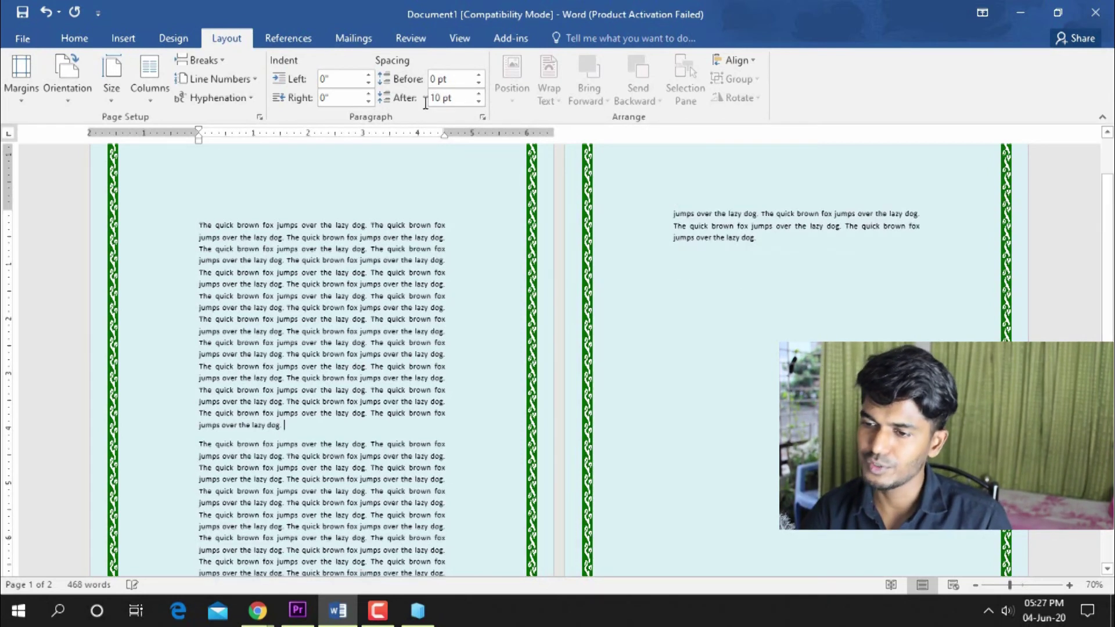
pyautogui.scroll(1, 393, 182)
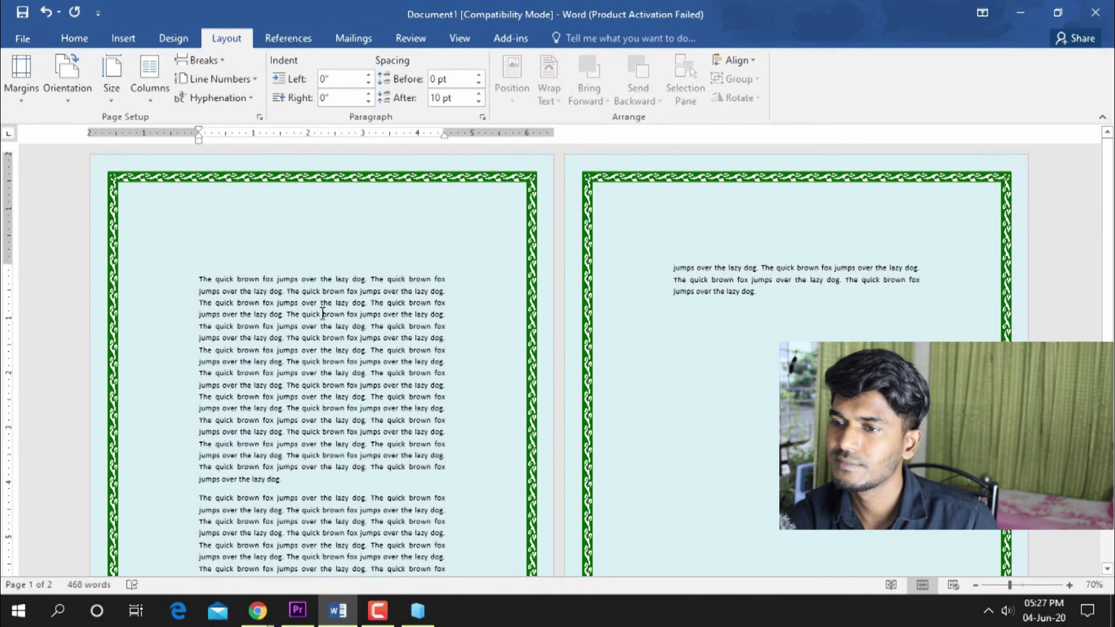
pyautogui.scroll(-2, 323, 313)
pyautogui.click(318, 41)
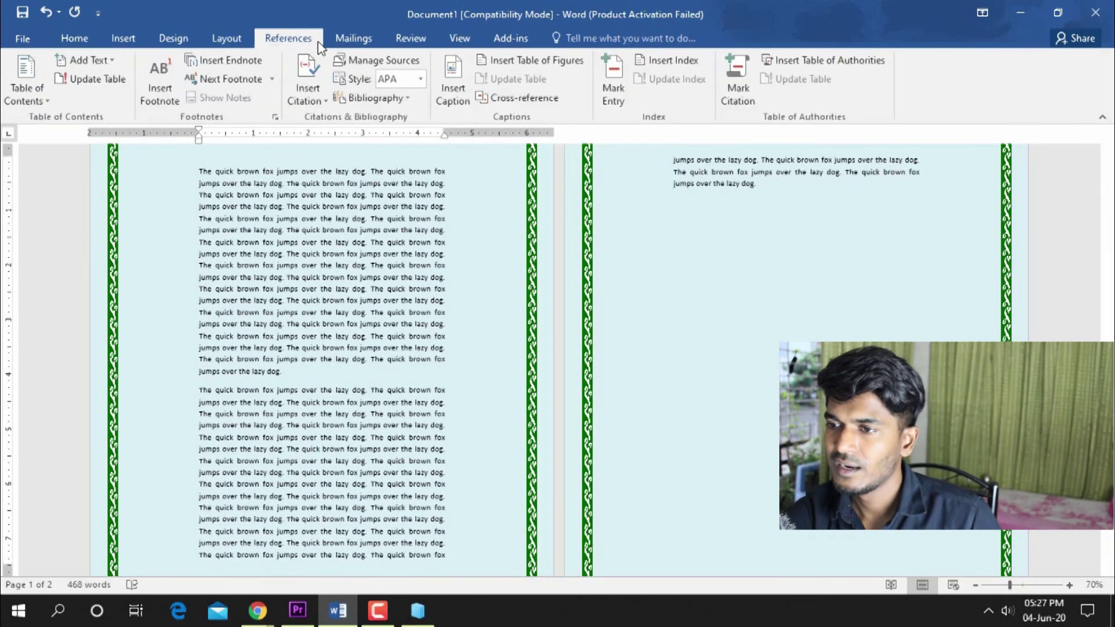
# Step: Look through the Mailings, Review and View tabs, then try Read Mode and exit it
pyautogui.click(372, 40)
pyautogui.click(411, 38)
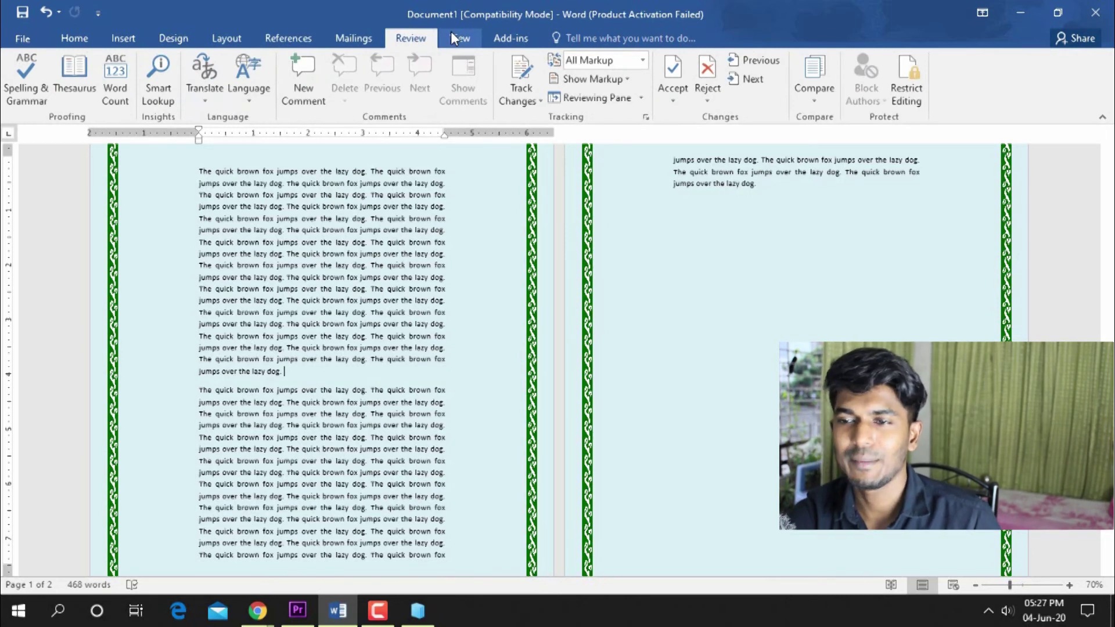
pyautogui.click(463, 37)
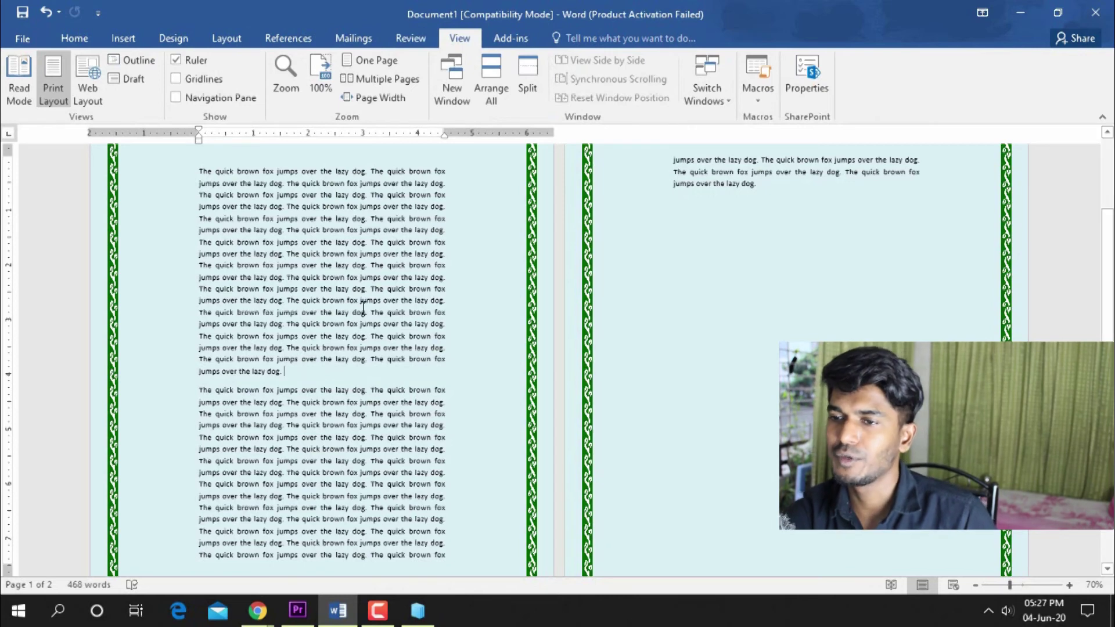
pyautogui.scroll(3, 497, 247)
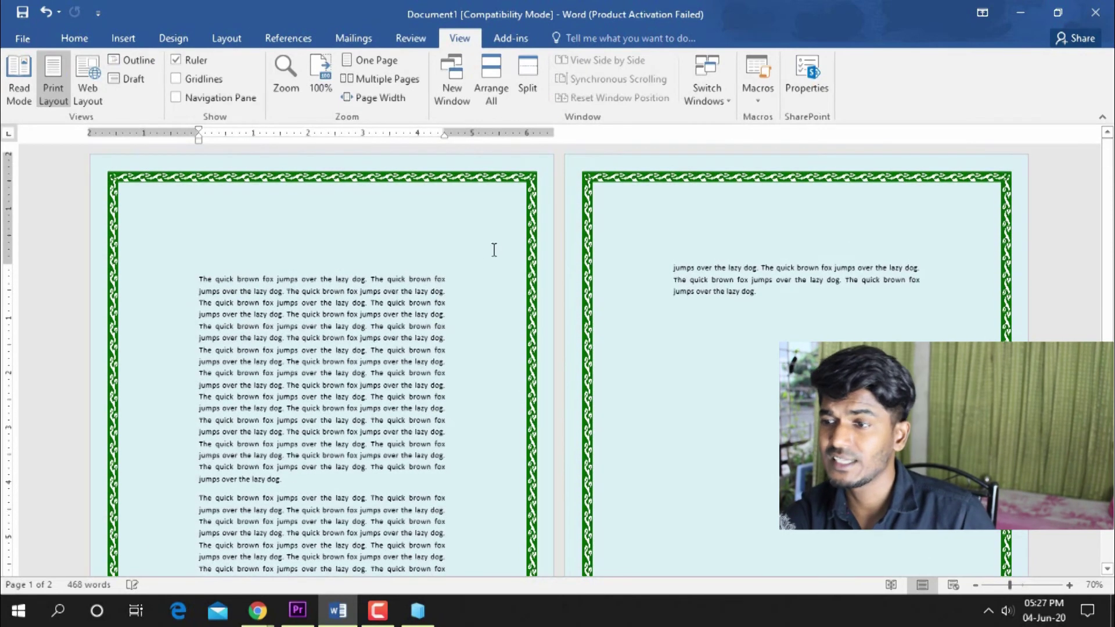
pyautogui.click(16, 95)
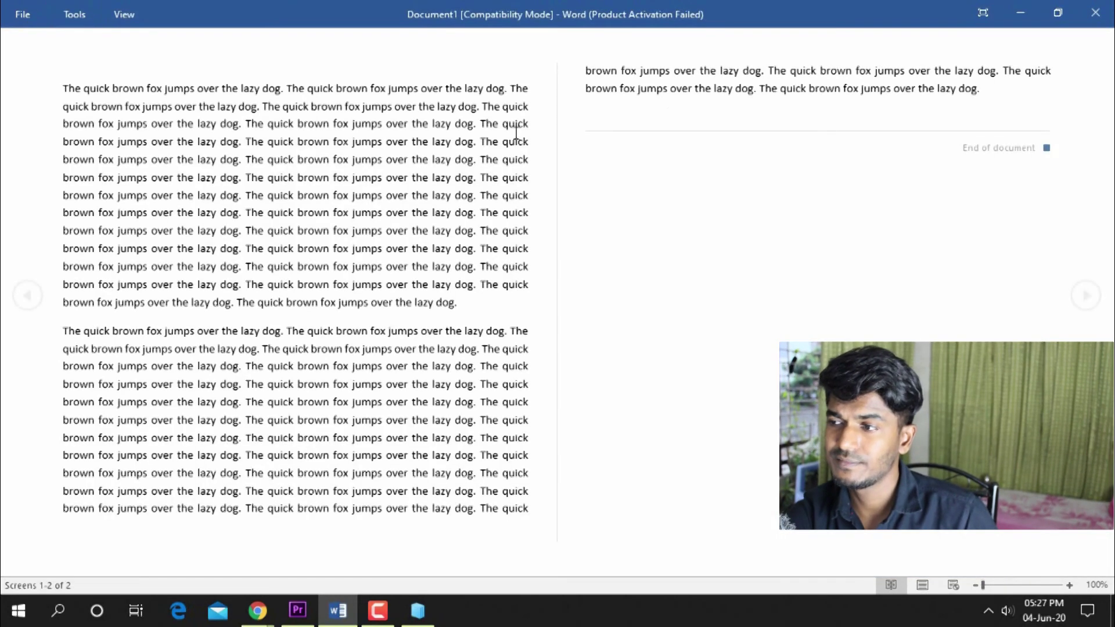
pyautogui.press('Escape')
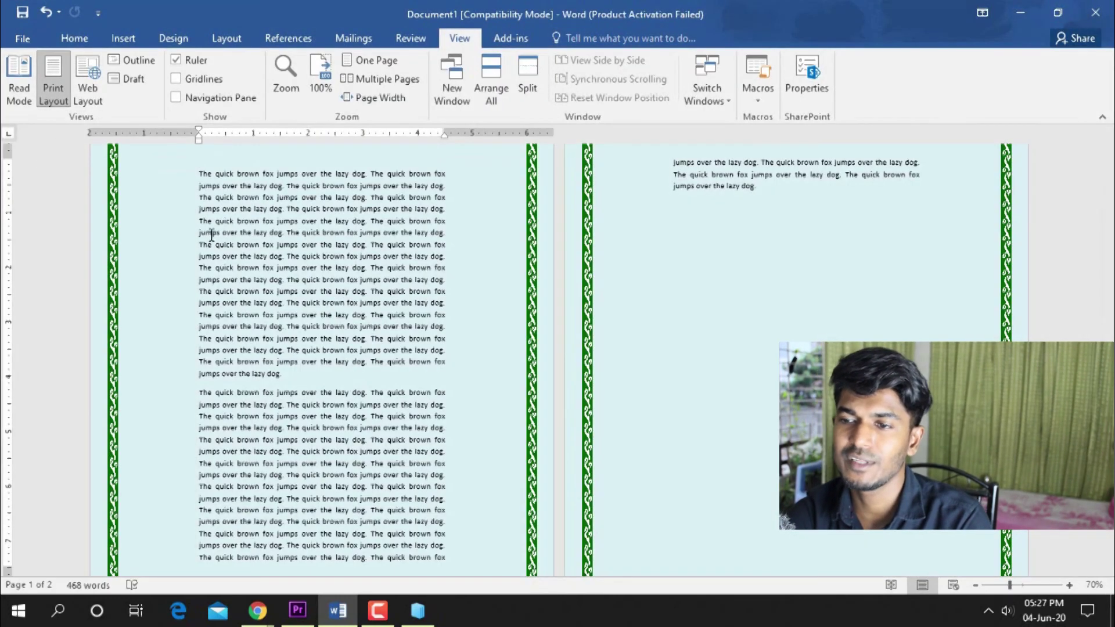
# Step: Try Web Layout, return to Print Layout, then switch to Outline view
pyautogui.click(88, 81)
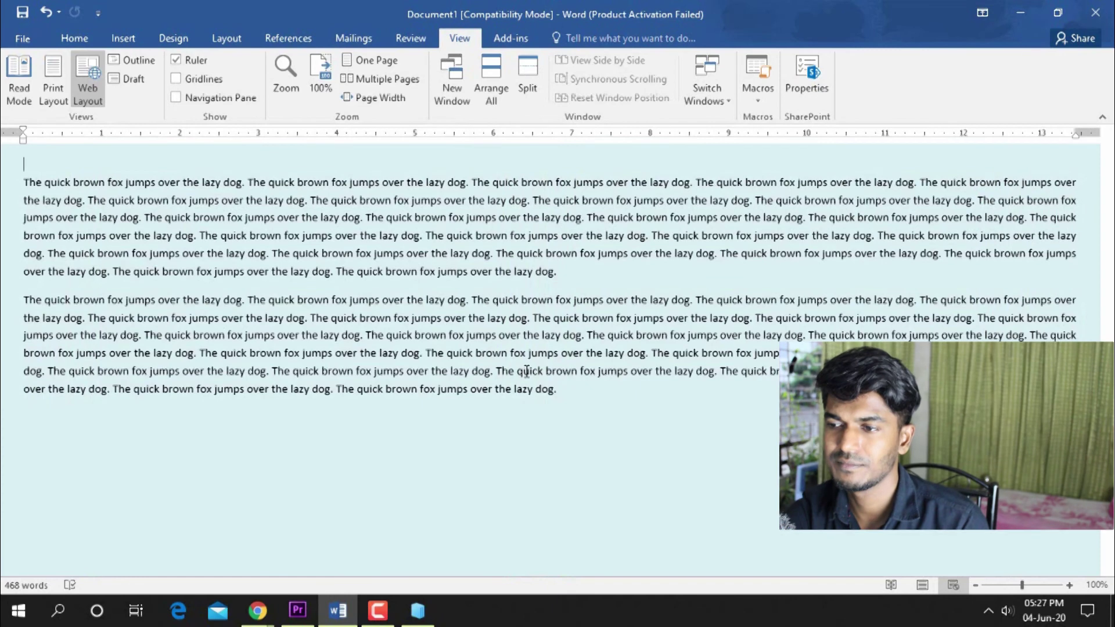
pyautogui.scroll(-2, 527, 376)
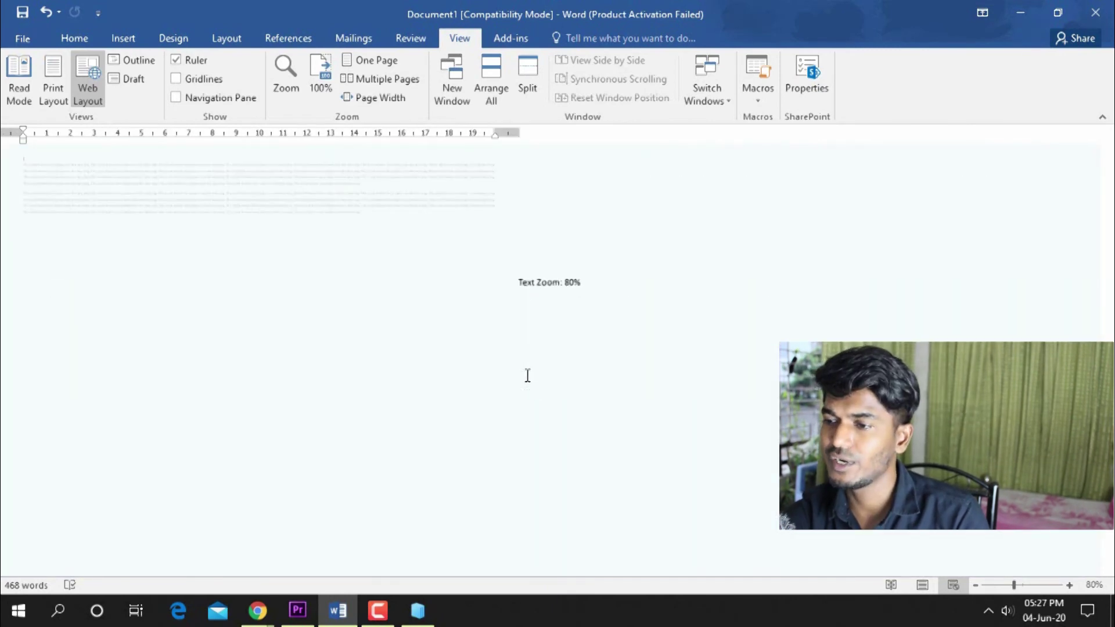
pyautogui.scroll(3, 527, 376)
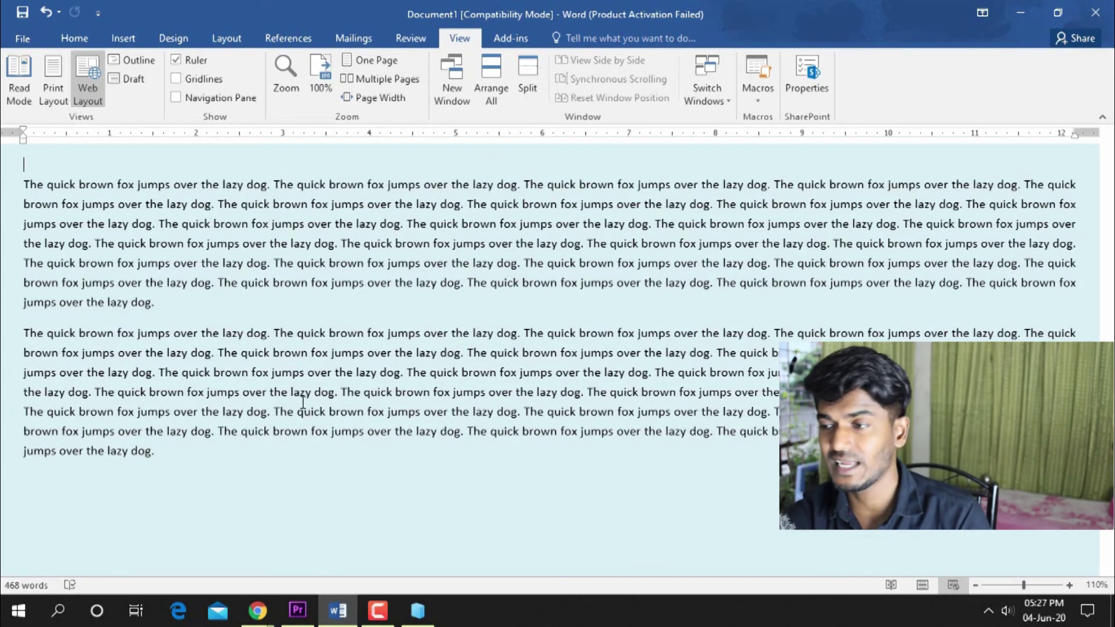
pyautogui.click(57, 92)
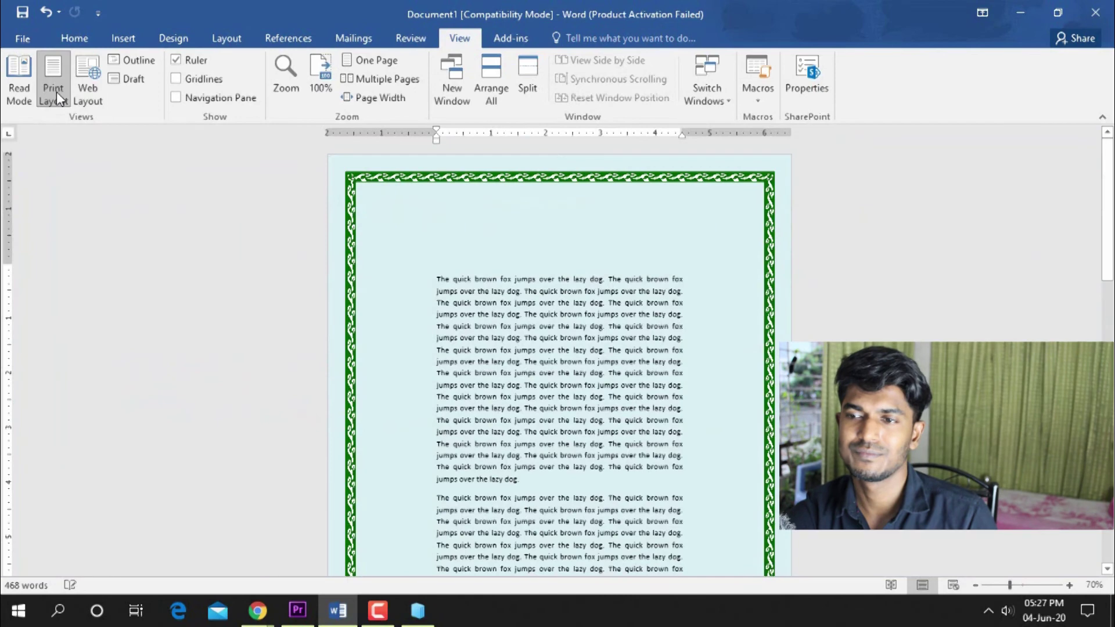
pyautogui.click(138, 63)
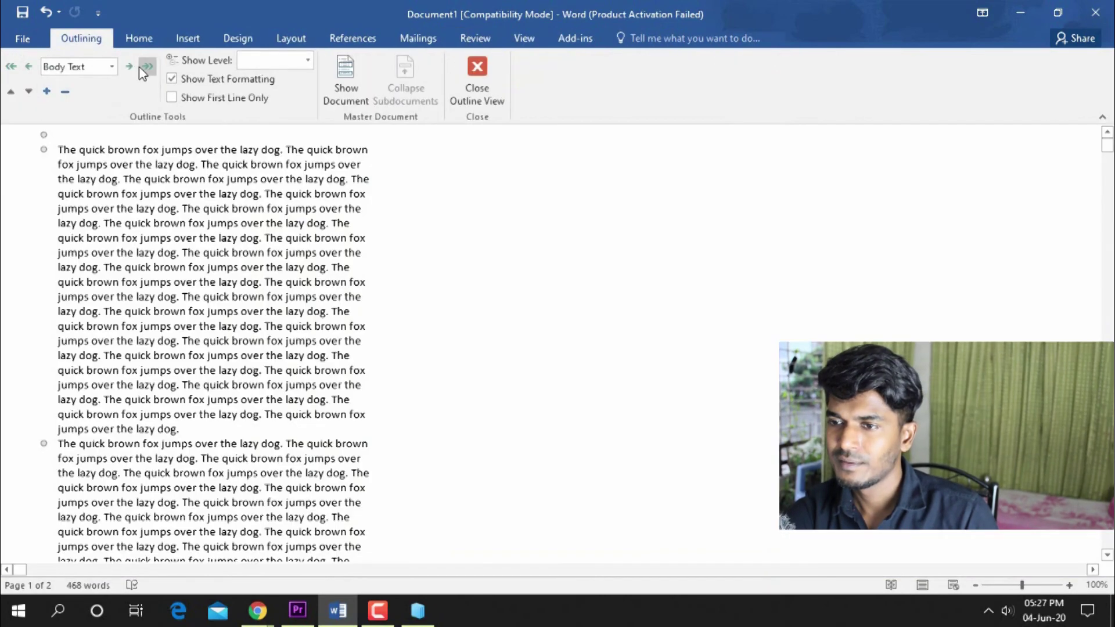
# Step: Close Outline view to return to the printed page layout
pyautogui.click(462, 85)
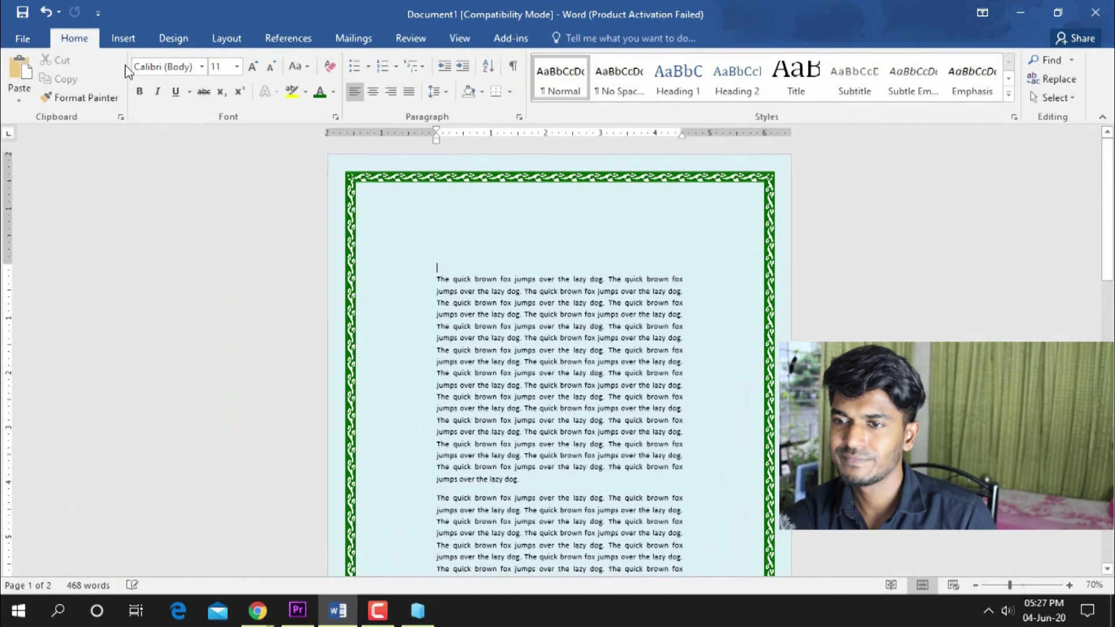
pyautogui.click(227, 39)
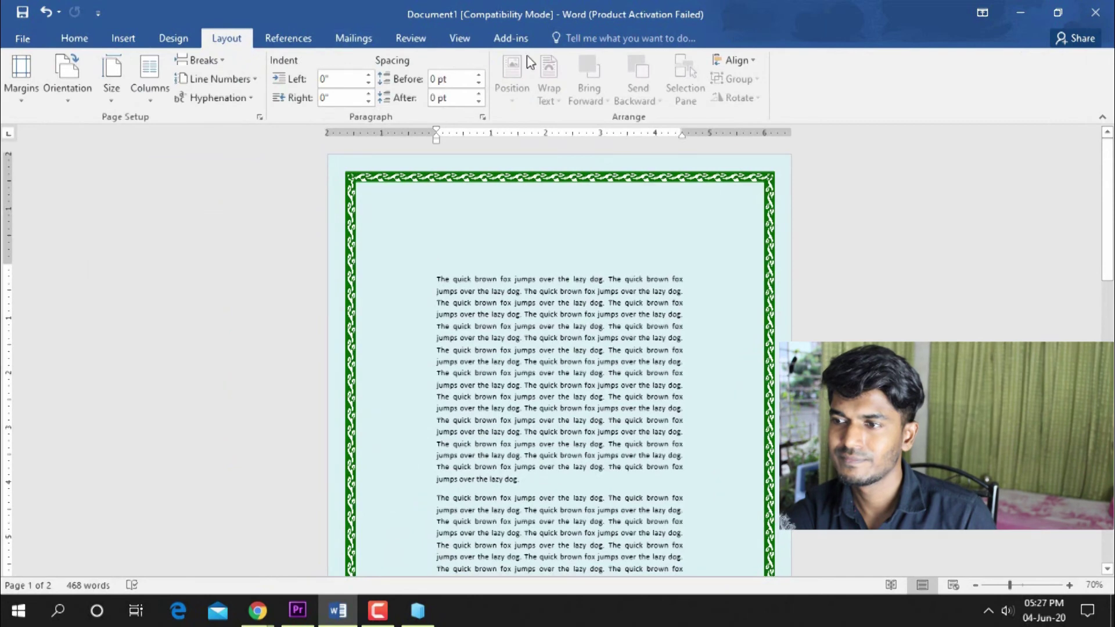
pyautogui.click(448, 33)
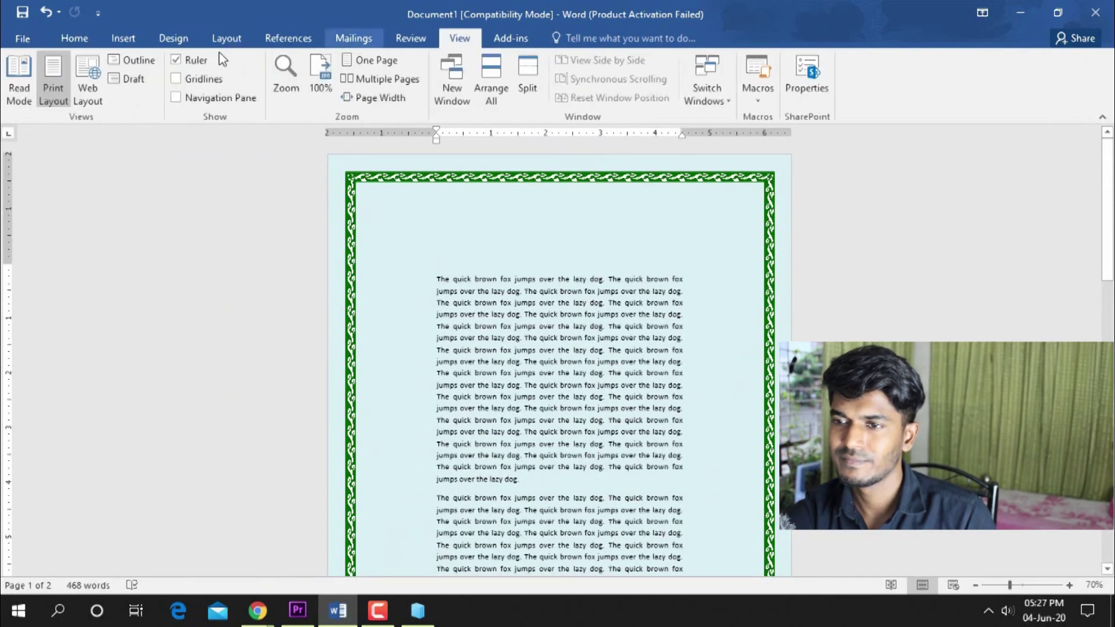
# Step: Turn Gridlines and the Navigation Pane on and back off again
pyautogui.click(208, 82)
pyautogui.click(207, 82)
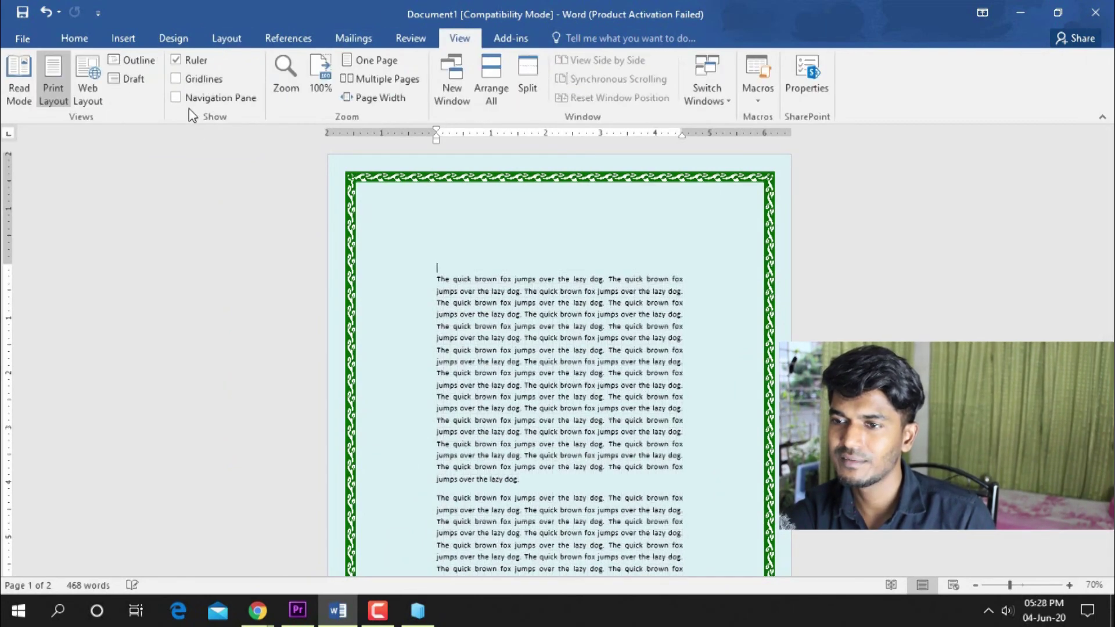
pyautogui.click(195, 98)
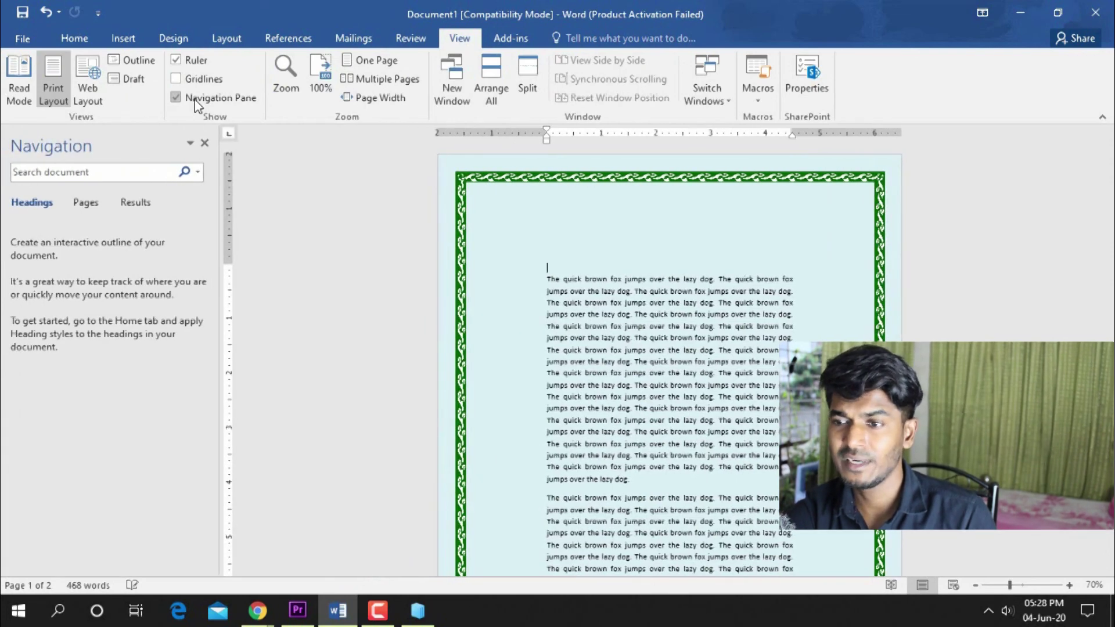
pyautogui.click(195, 99)
# Step: Open the Zoom dialog, dismiss it unchanged, and scroll through the page
pyautogui.click(283, 72)
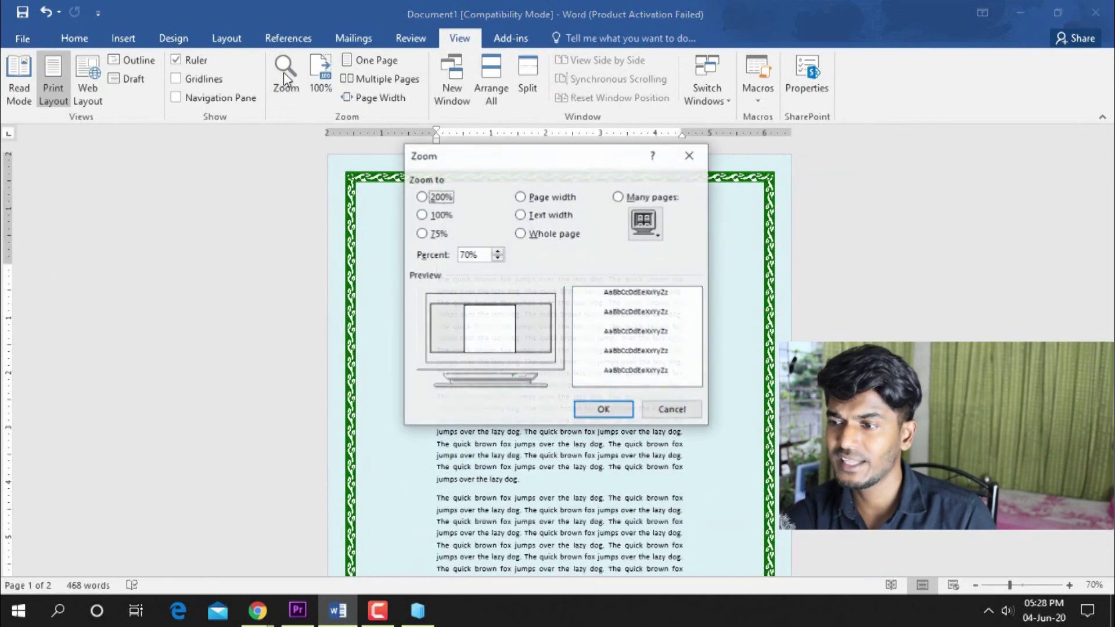
pyautogui.click(671, 409)
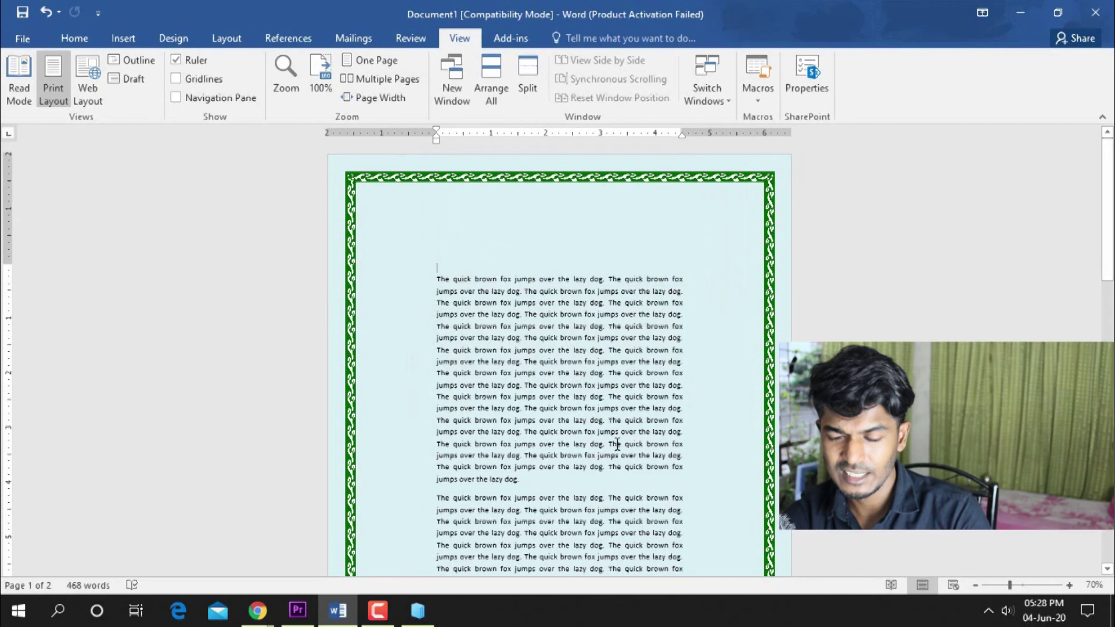
pyautogui.scroll(-2, 616, 444)
pyautogui.scroll(-3, 616, 444)
pyautogui.scroll(2, 617, 444)
pyautogui.scroll(3, 617, 444)
pyautogui.scroll(-3, 617, 445)
pyautogui.scroll(3, 617, 445)
pyautogui.scroll(-1, 617, 445)
pyautogui.scroll(-3, 617, 445)
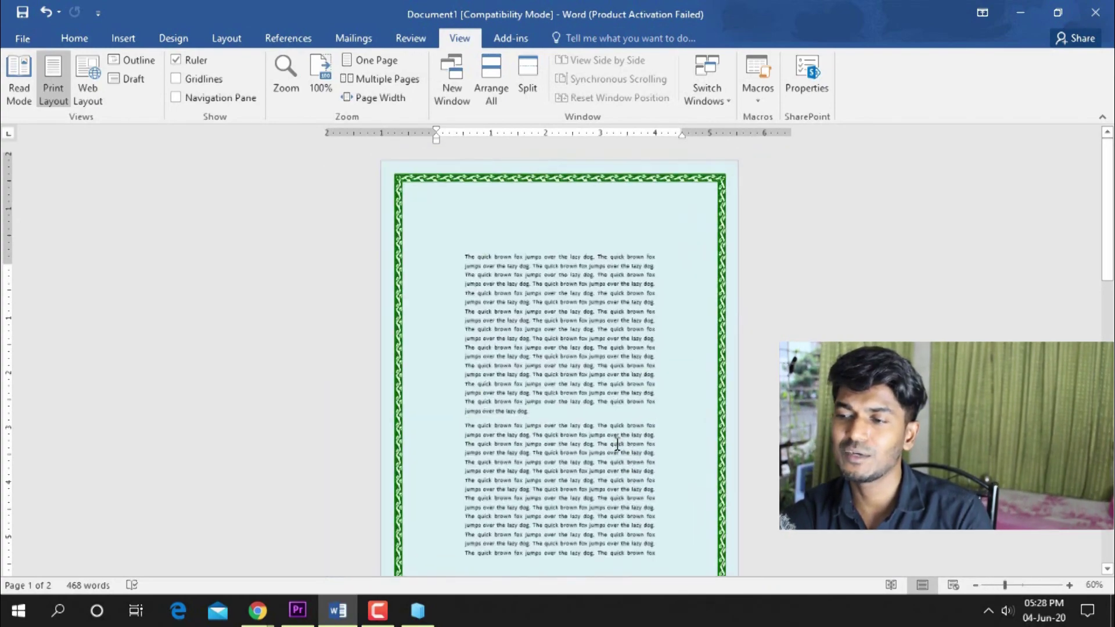
pyautogui.scroll(7, 617, 444)
pyautogui.scroll(2, 617, 445)
pyautogui.scroll(1, 617, 444)
pyautogui.scroll(-8, 617, 444)
pyautogui.scroll(-3, 617, 445)
pyautogui.scroll(2, 617, 445)
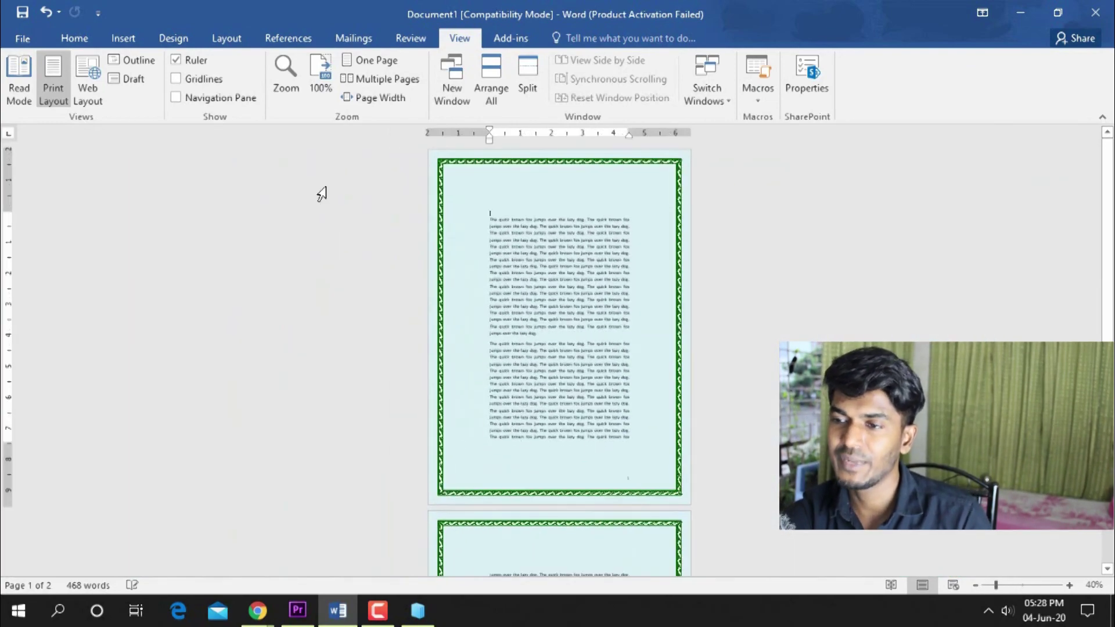
# Step: Confirm the Zoom dialog, then set the document zoom to 100%
pyautogui.click(286, 73)
pyautogui.click(597, 408)
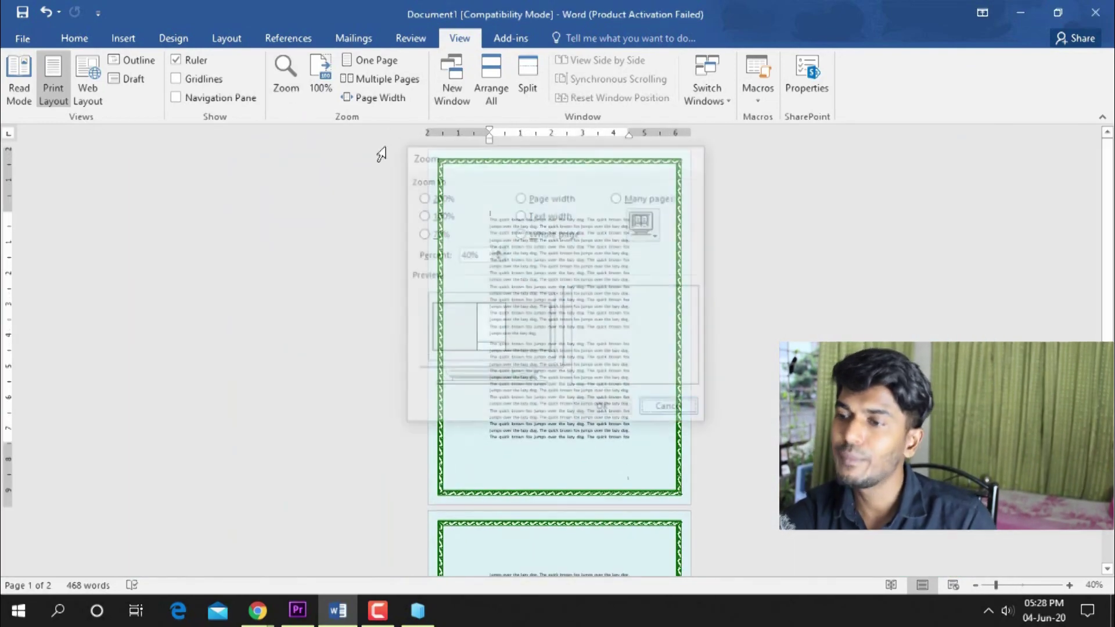
pyautogui.click(323, 82)
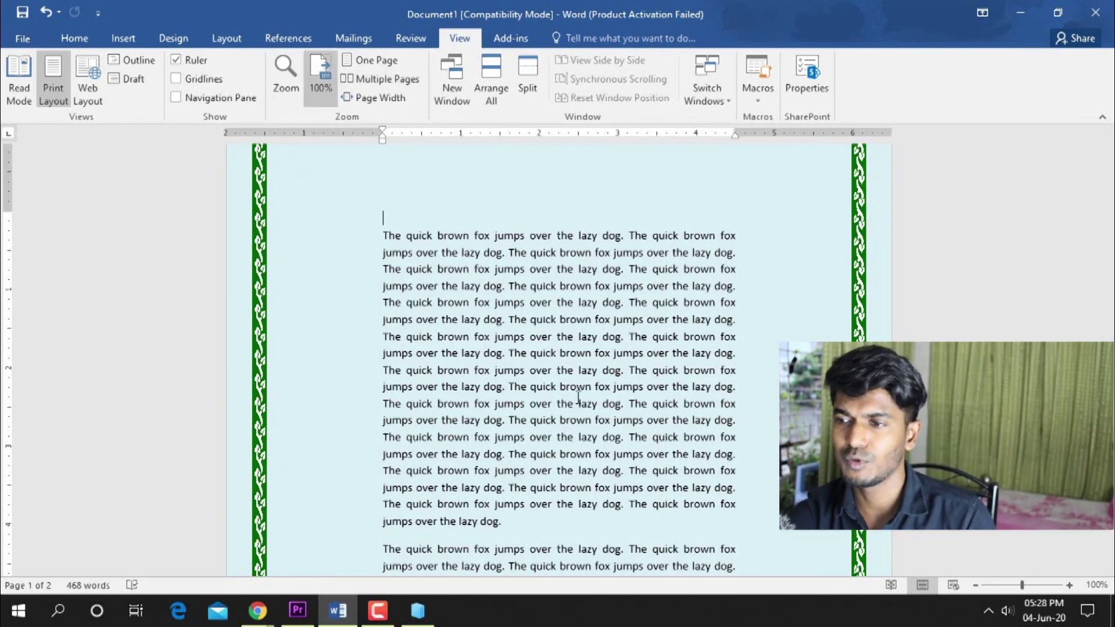
# Step: Try Multiple Pages and One Page, settle on Page Width, then show the Add-ins commands
pyautogui.click(385, 79)
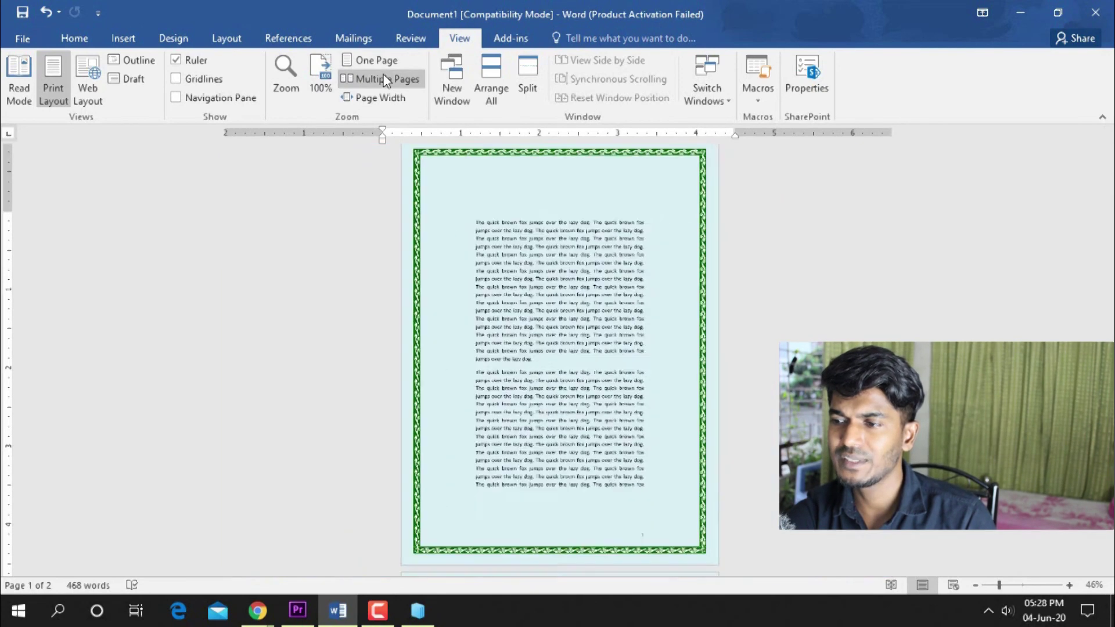
pyautogui.click(380, 64)
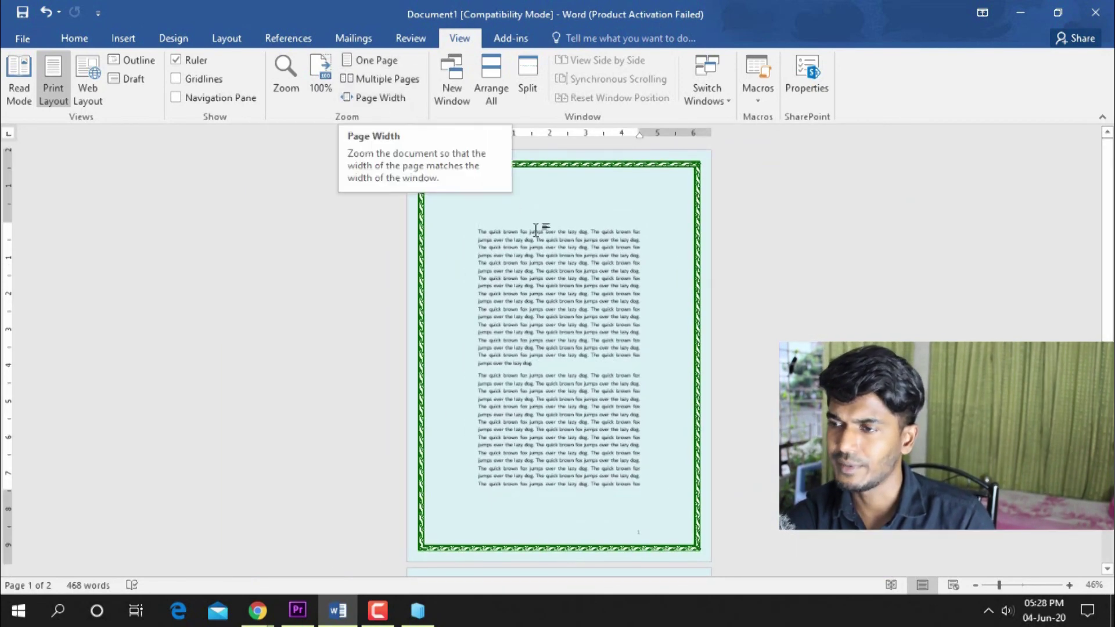
pyautogui.click(394, 100)
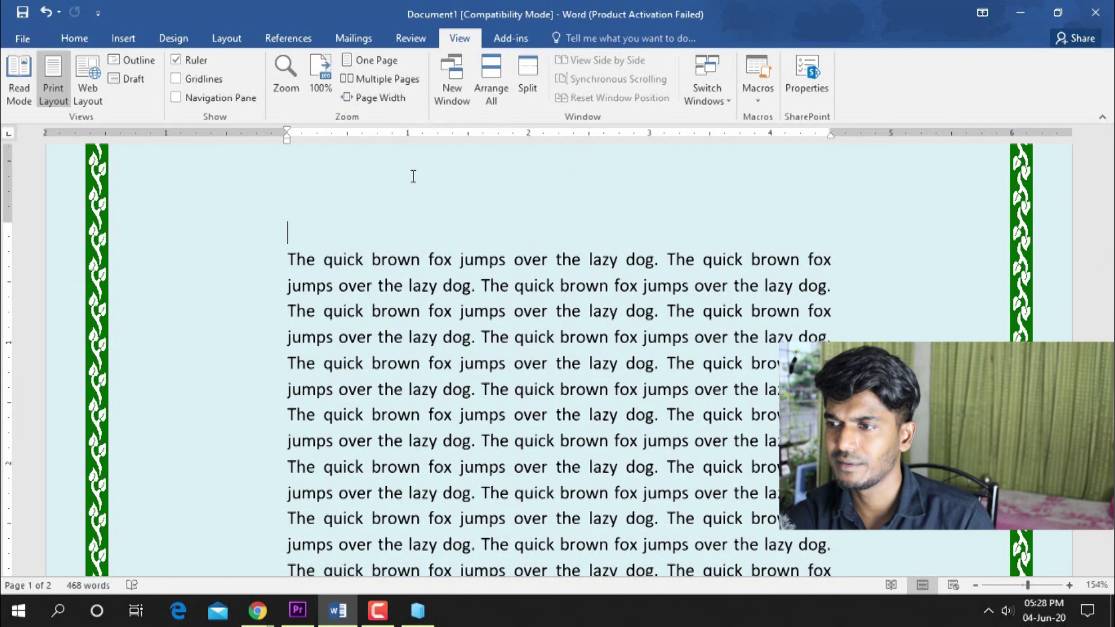
pyautogui.click(505, 40)
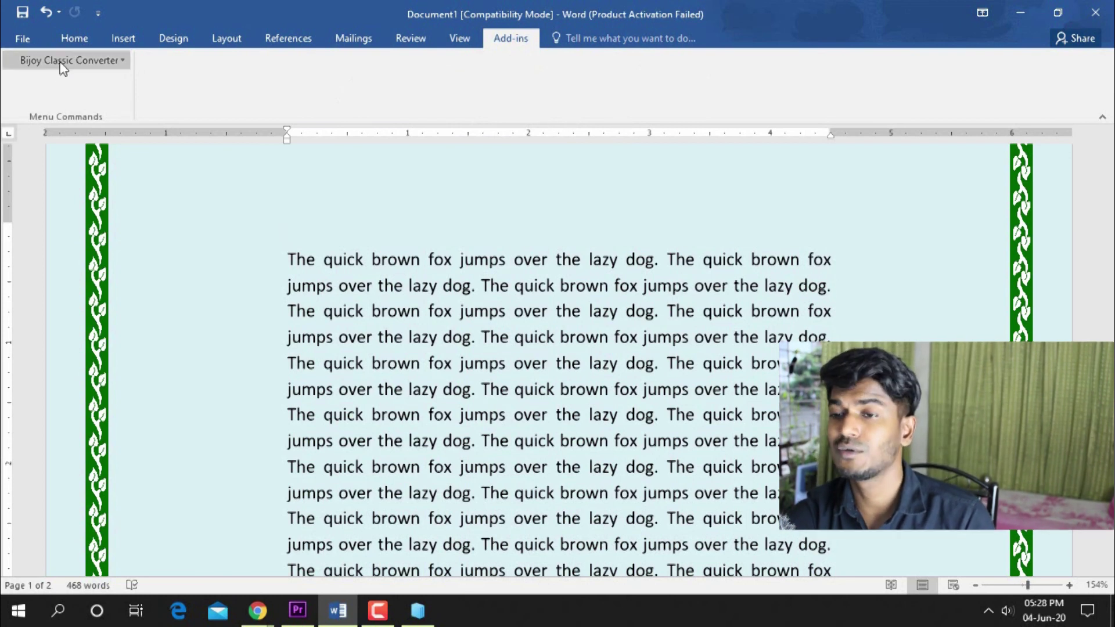
pyautogui.click(114, 65)
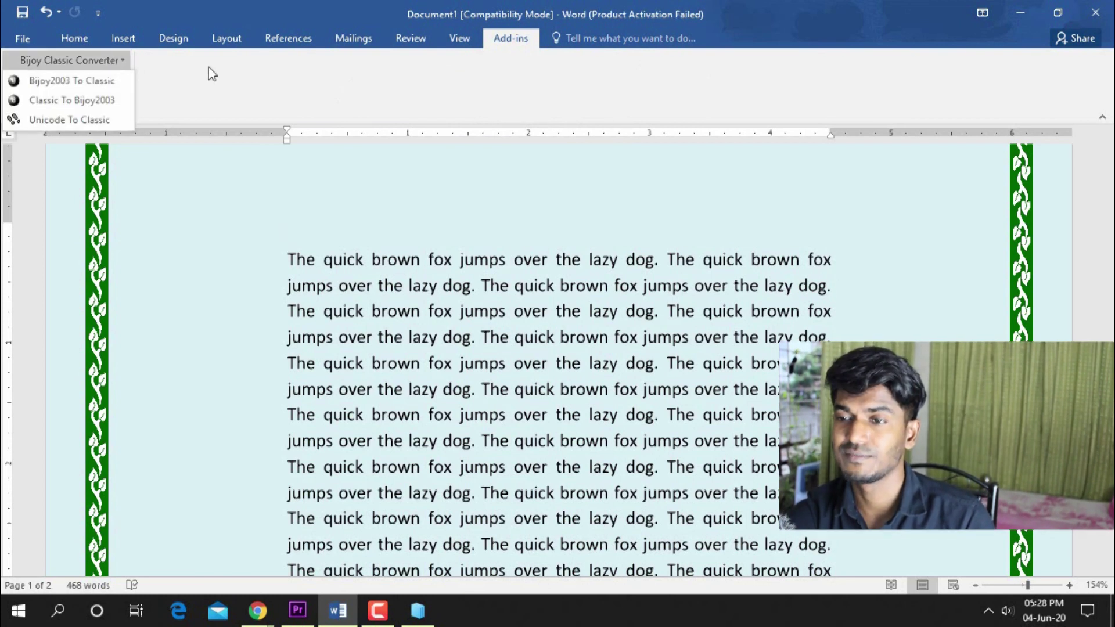
pyautogui.click(163, 90)
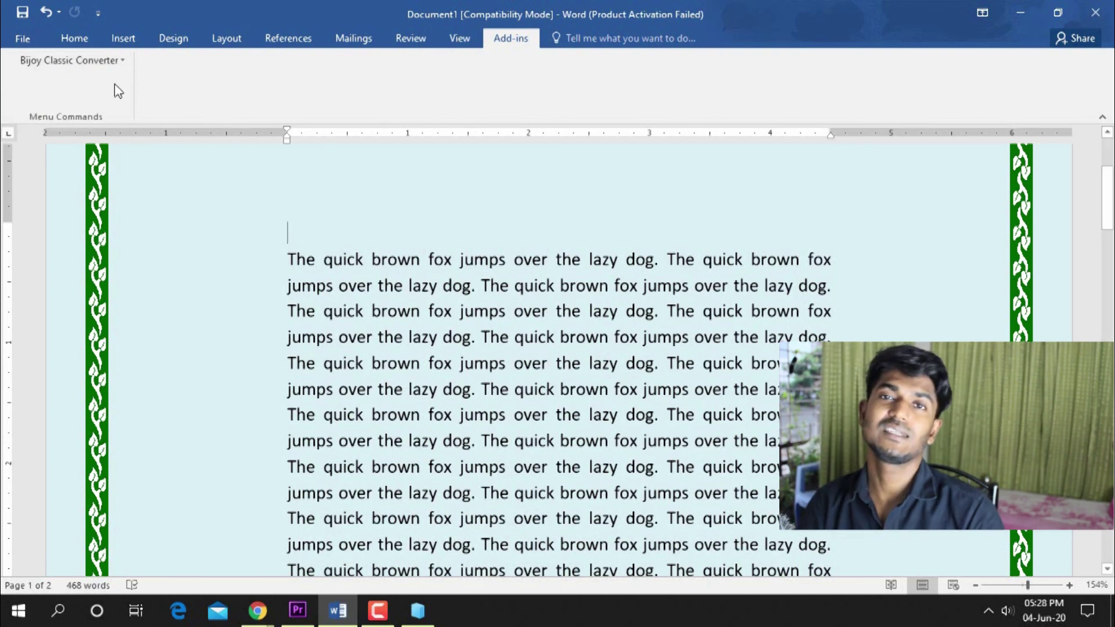